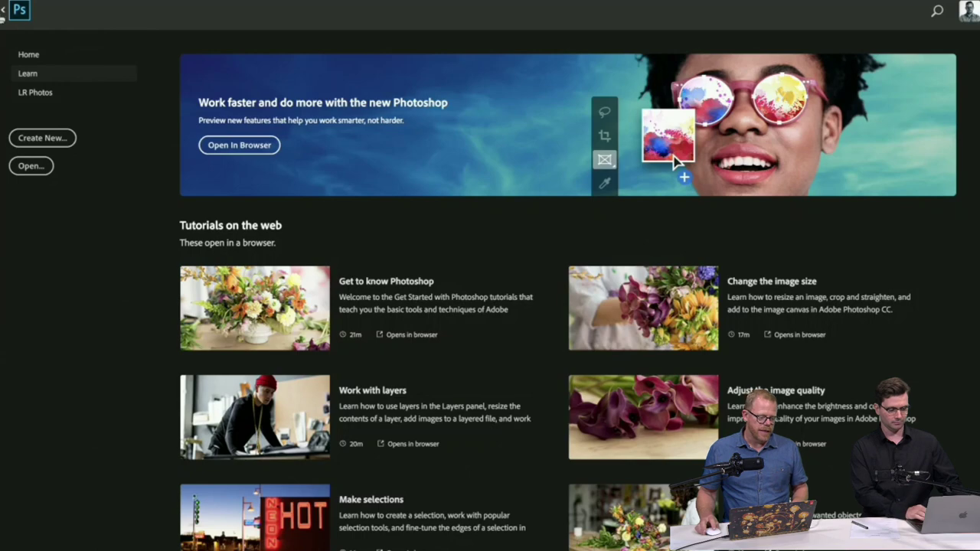
Step: Browse the recent files on the home screen and the list of web tutorials on the Learn page
left_click(3, 12)
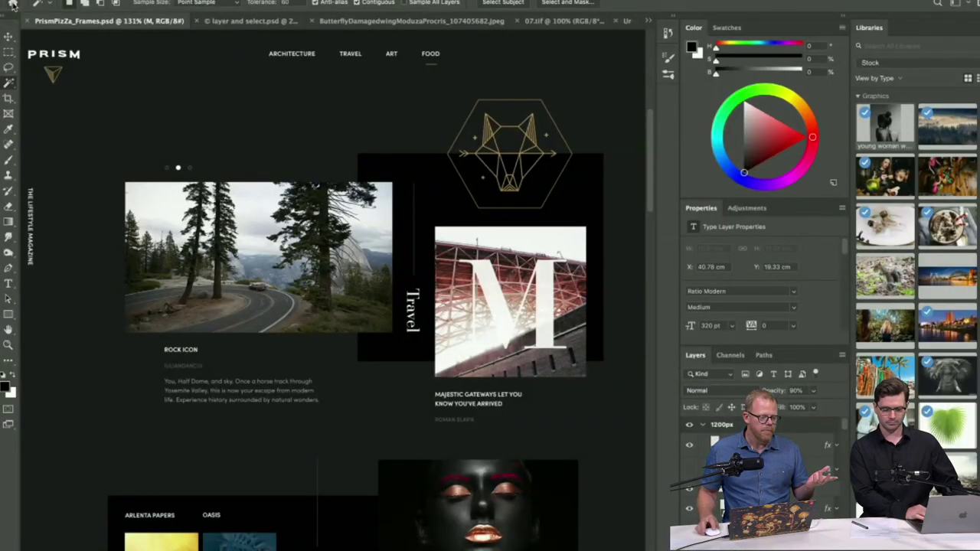
left_click(12, 5)
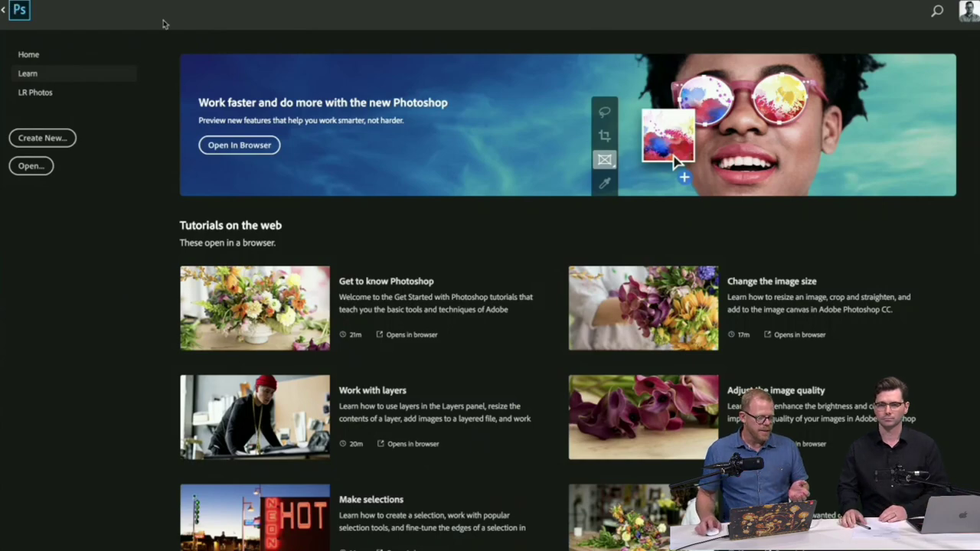
left_click(19, 55)
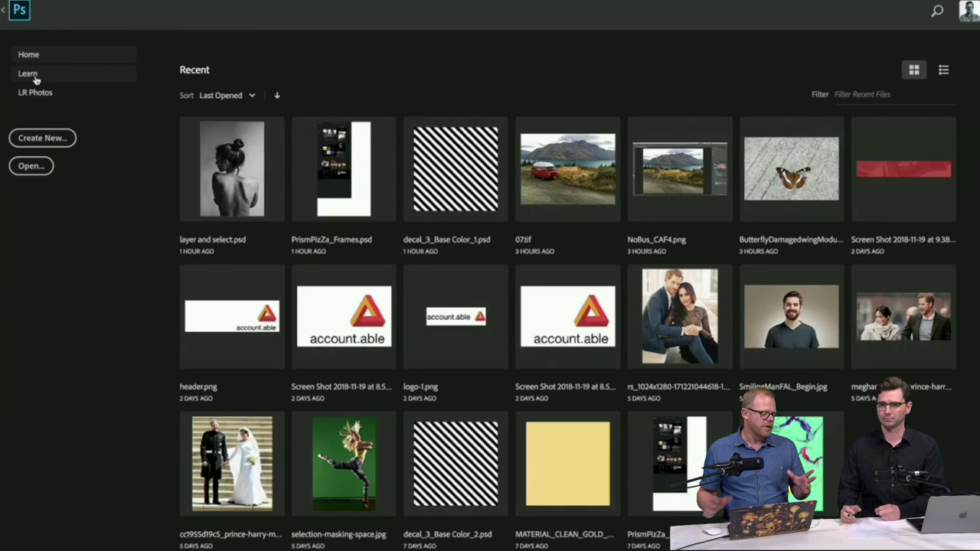
left_click(33, 77)
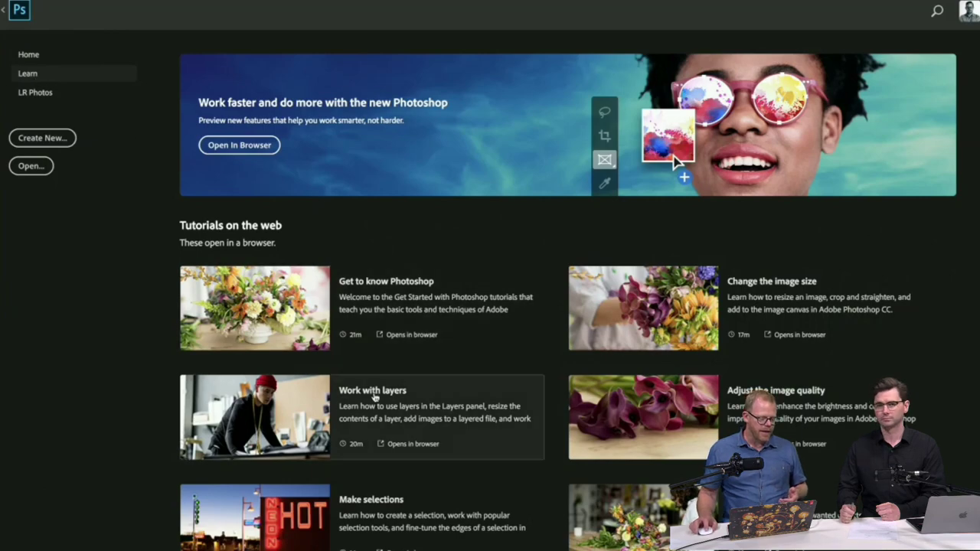
scroll(374, 395, "down", 5)
scroll(375, 396, "down", 3)
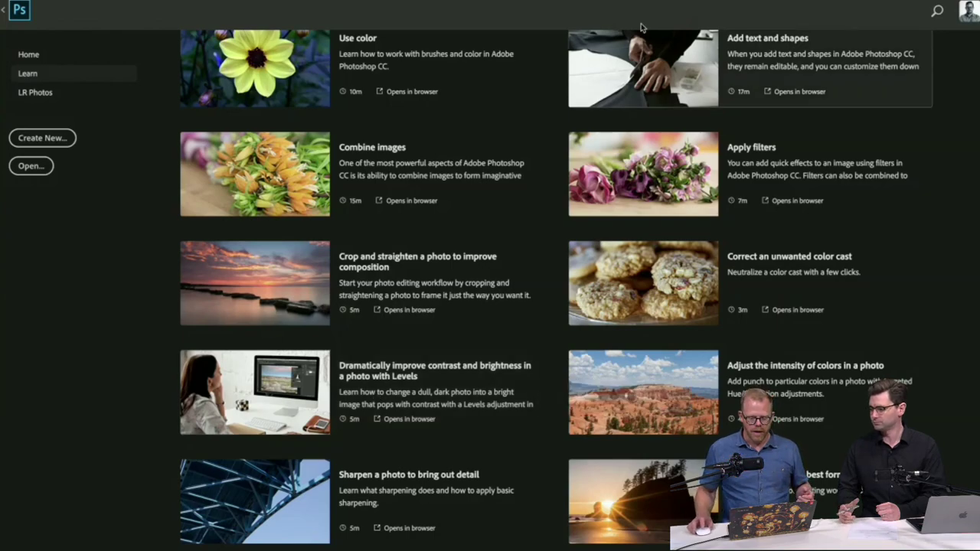
Step: Open the Learn section of the Adobe Creative Cloud app and show the featured tutorials for Photoshop CC
left_click(673, 0)
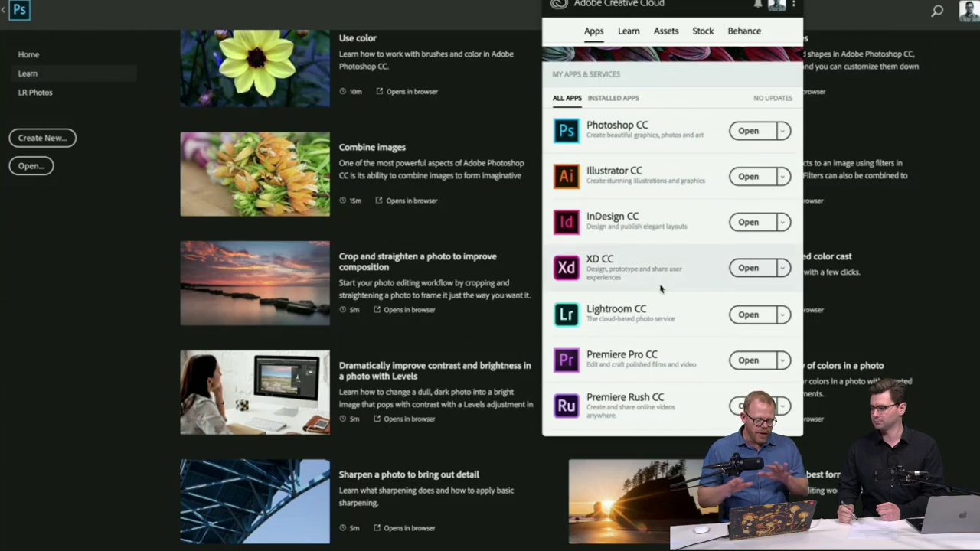
left_click(626, 35)
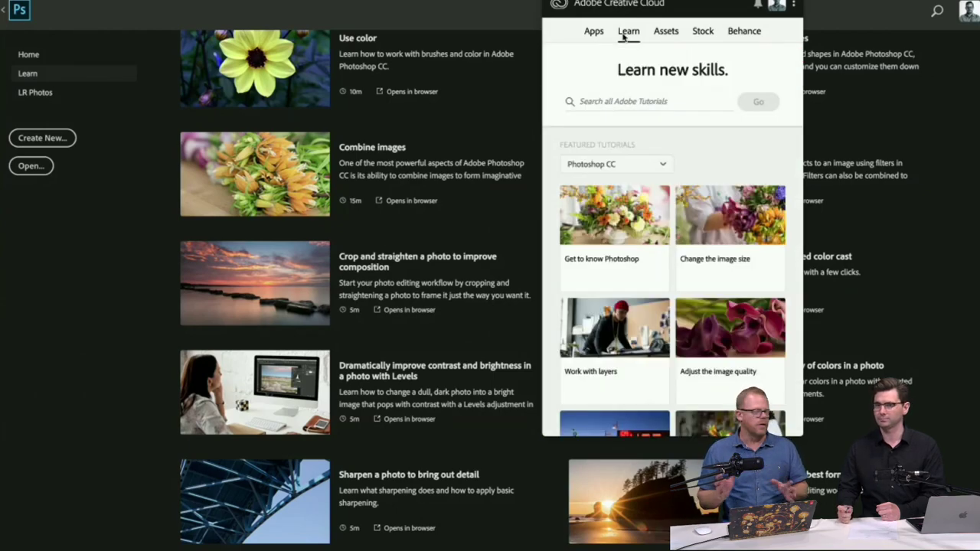
left_click(628, 165)
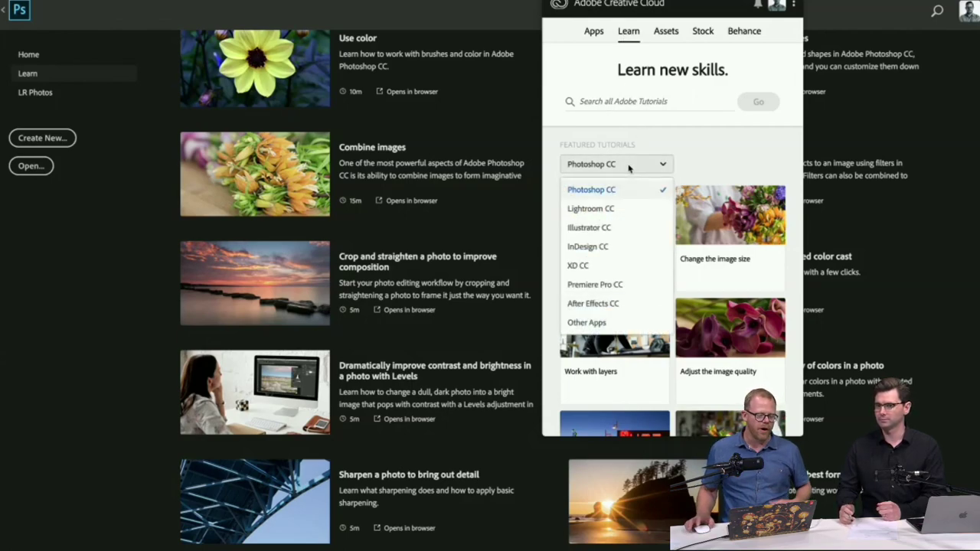
left_click(592, 189)
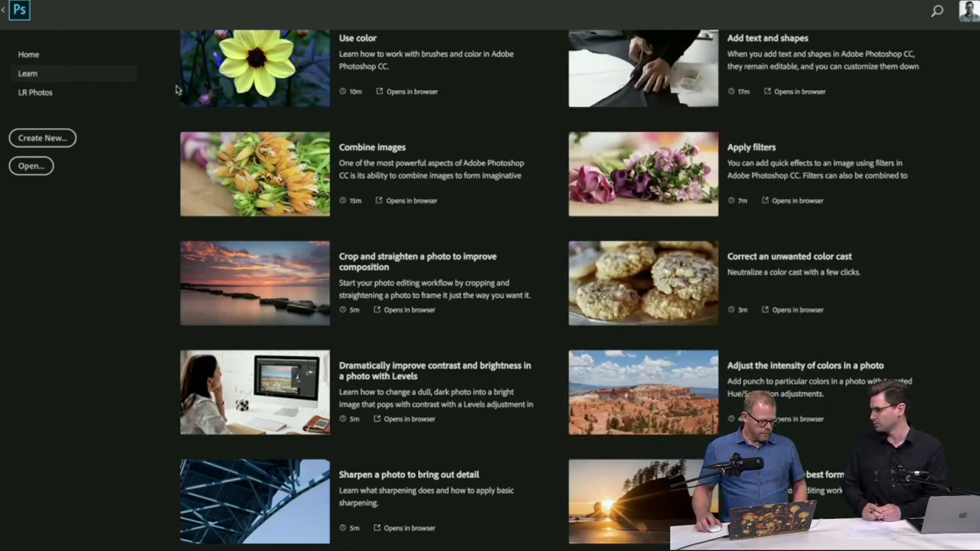
scroll(406, 145, "up", 8)
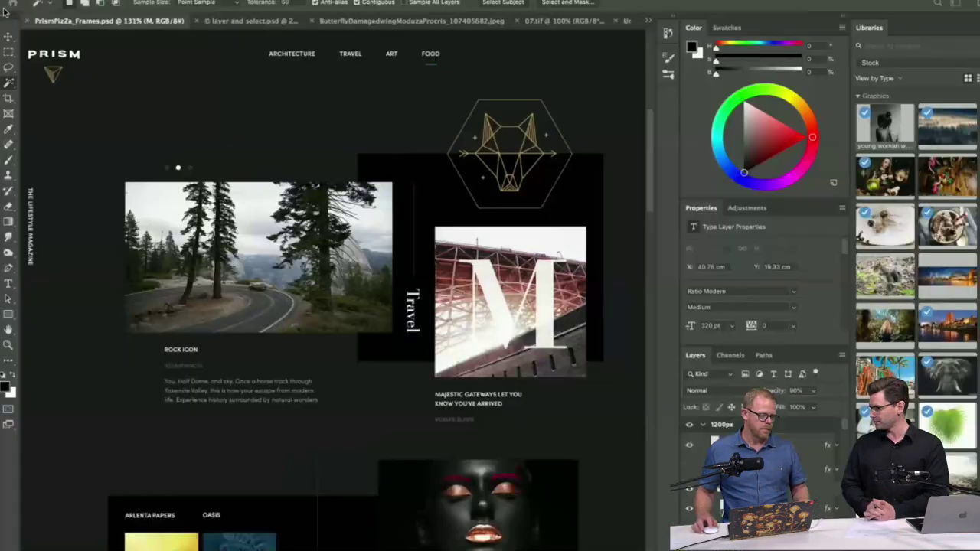
Step: Switch to the butterfly JPEG and lasso the missing section of the damaged right wing, slightly overlapping the intact edges
left_click(5, 11)
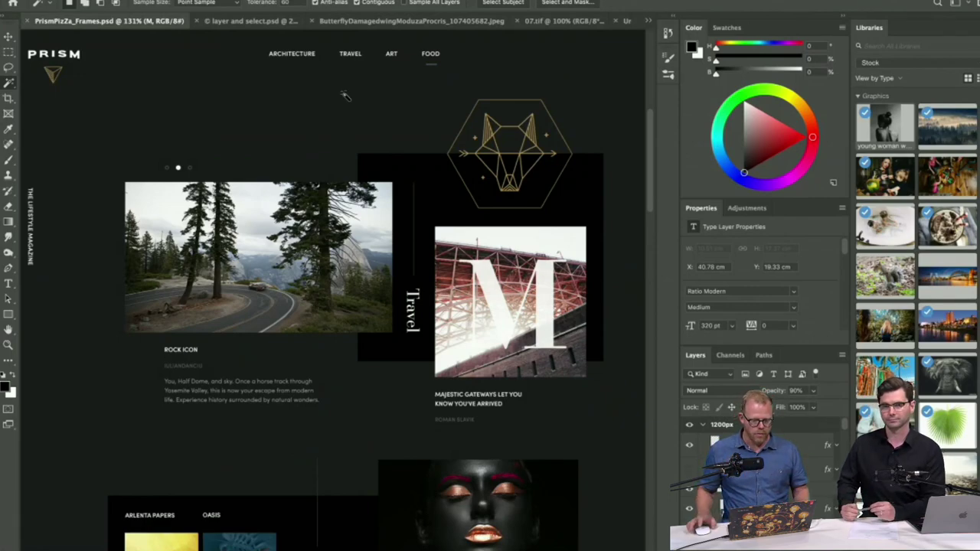
left_click(426, 23)
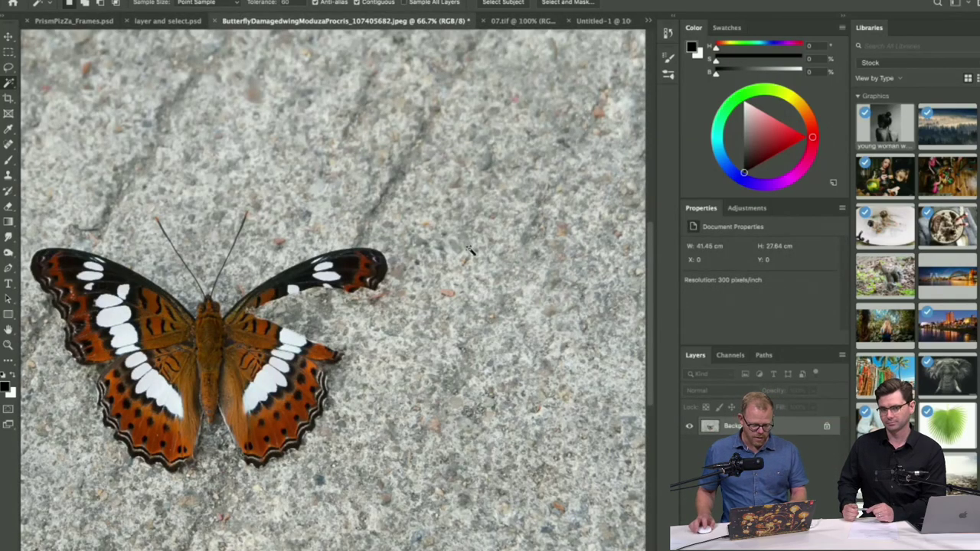
scroll(425, 189, "down", 5)
scroll(426, 189, "left", 3)
scroll(426, 189, "down", 1)
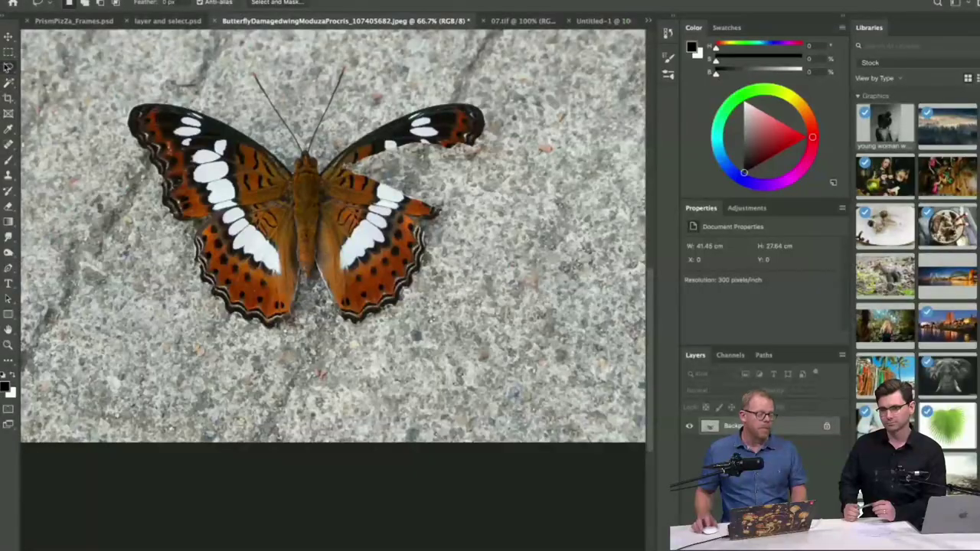
left_click(8, 68)
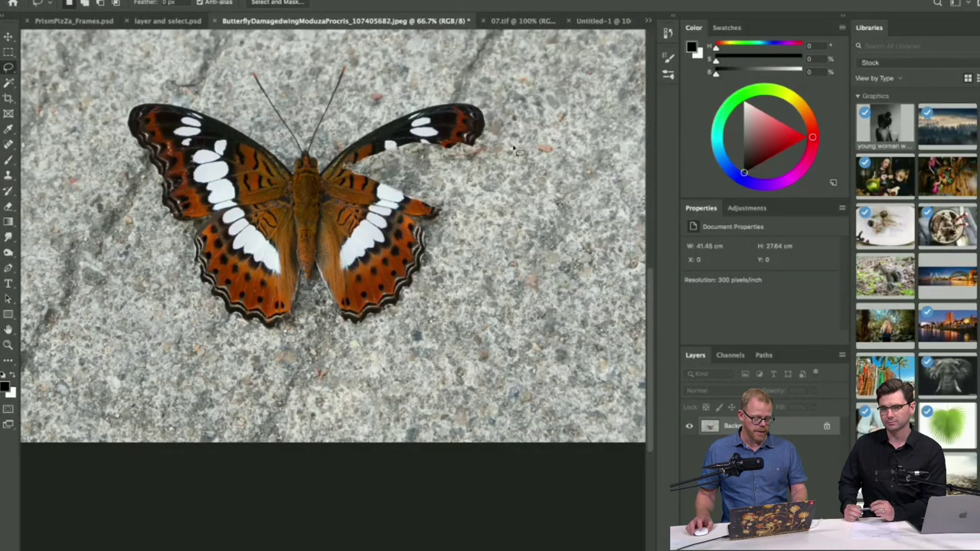
mouse_move(498, 147)
left_mouse_down()
mouse_move(378, 139)
mouse_move(387, 142)
mouse_move(379, 154)
mouse_move(325, 170)
mouse_move(500, 142)
mouse_move(346, 165)
left_mouse_up()
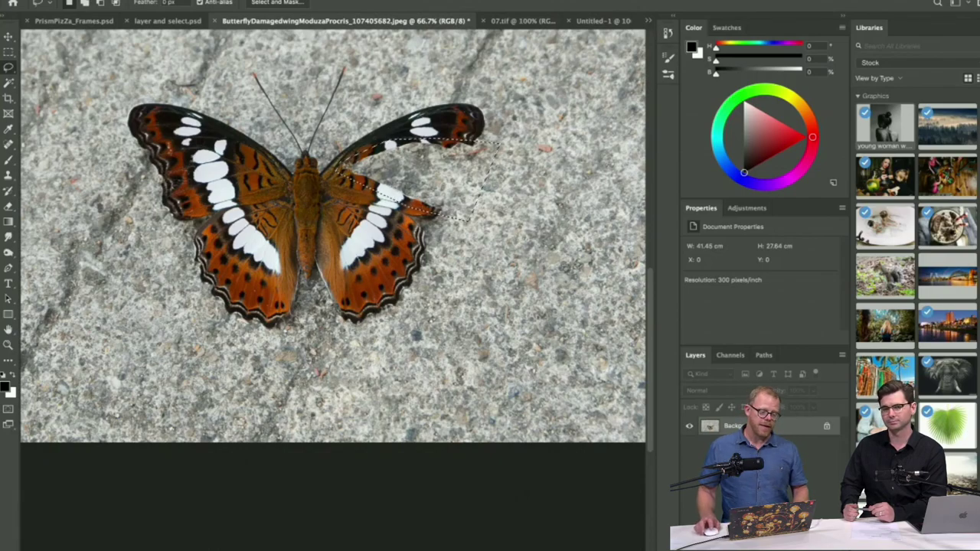
Step: Start Content-Aware Fill on the selection and paint the outer part of the left wing into the sampling area
left_click(96, 0)
mouse_move(126, 0)
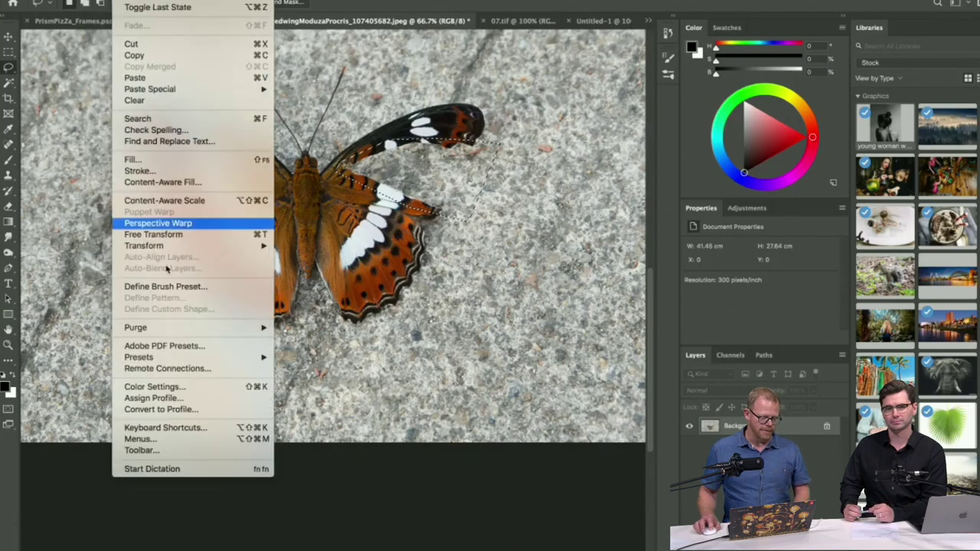
left_click(161, 183)
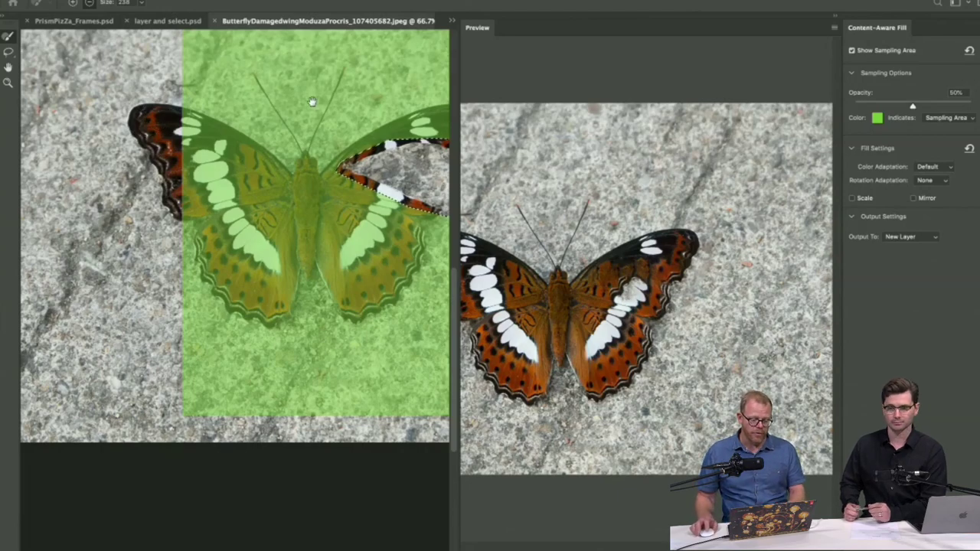
left_click_drag(346, 124, 298, 118)
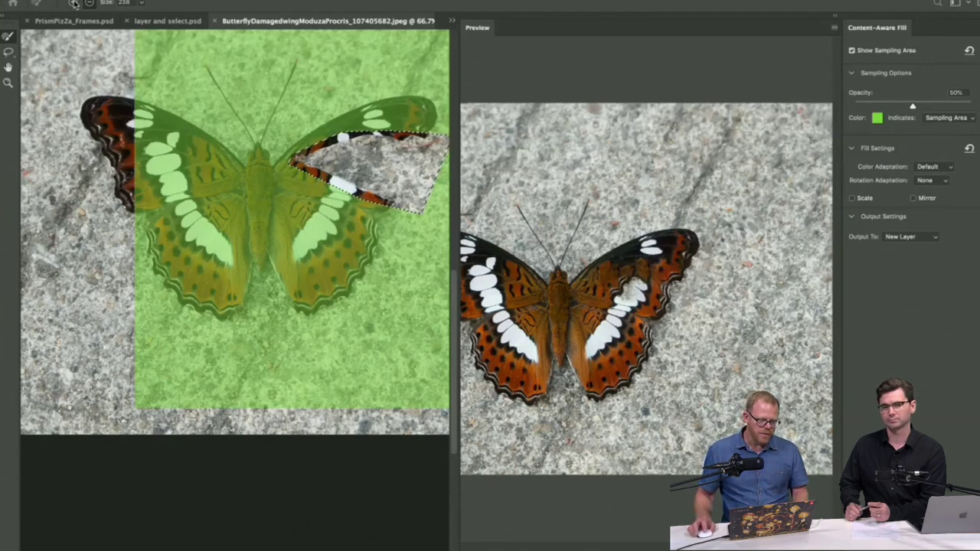
mouse_move(127, 115)
left_mouse_down()
mouse_move(115, 136)
mouse_move(90, 123)
mouse_move(127, 237)
left_mouse_up()
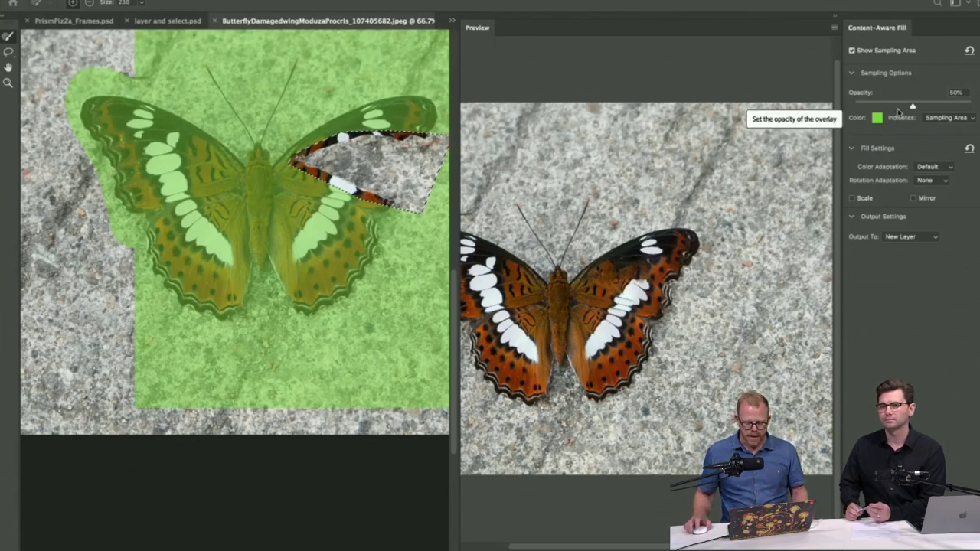
Step: Try High color adaptation for the wing fill, compare it in the preview, and return the setting to Default
left_click(940, 168)
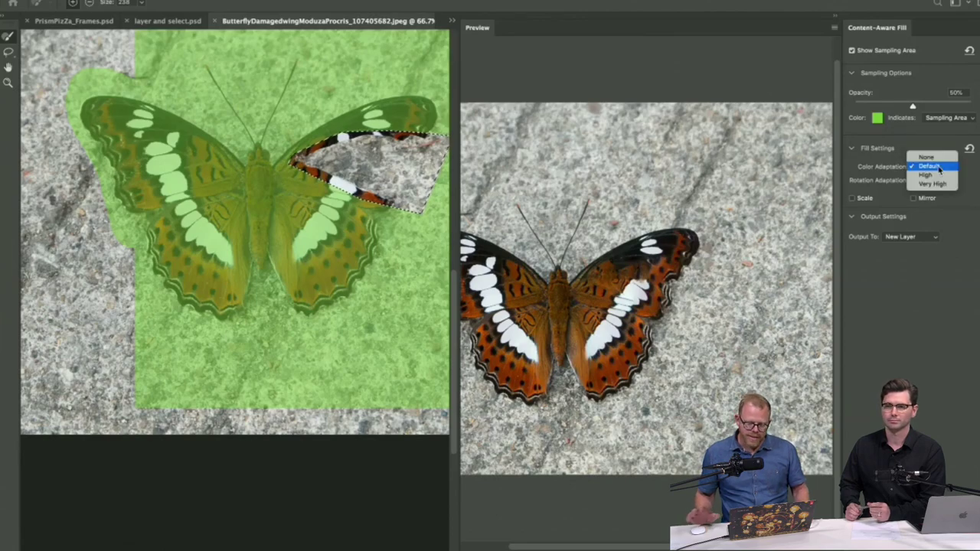
left_click(940, 168)
left_click(936, 169)
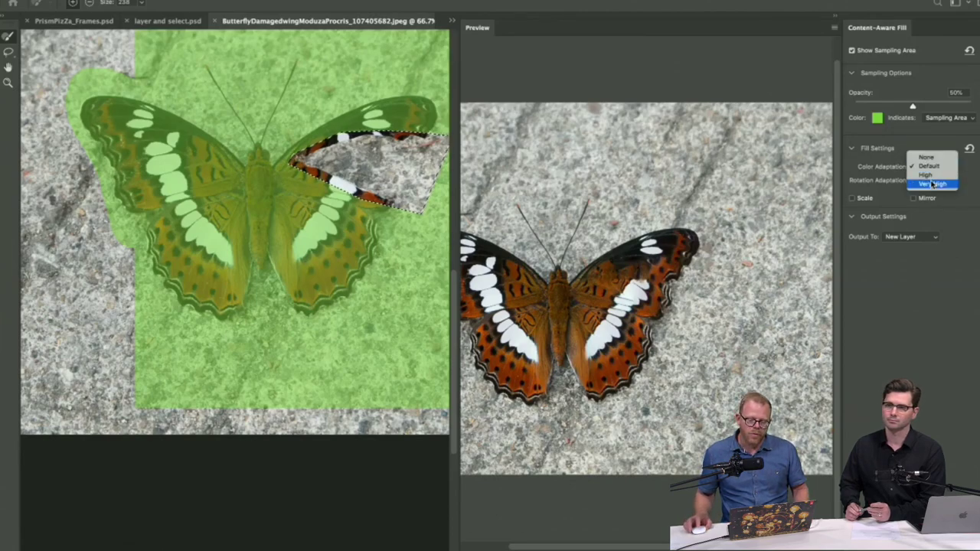
left_click(928, 175)
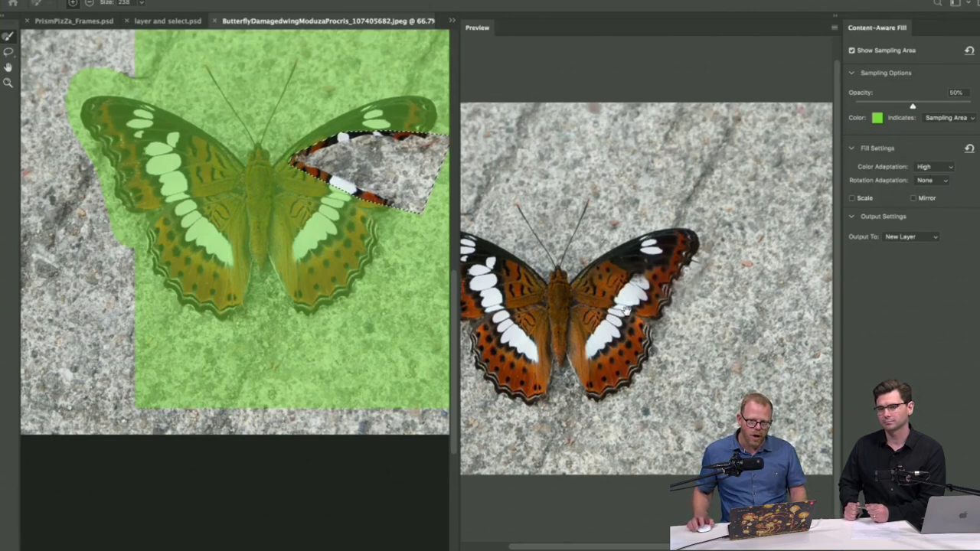
scroll(663, 276, "down", 2)
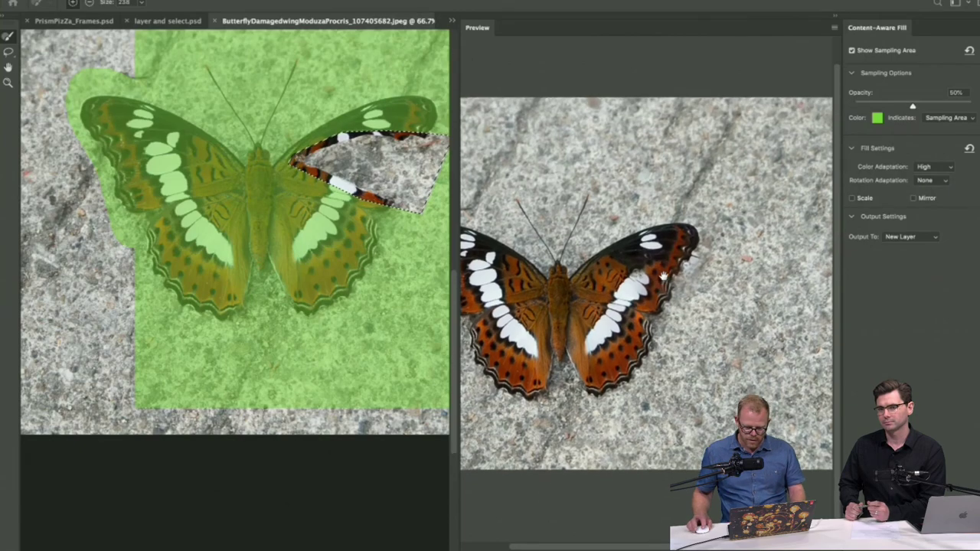
left_click(944, 168)
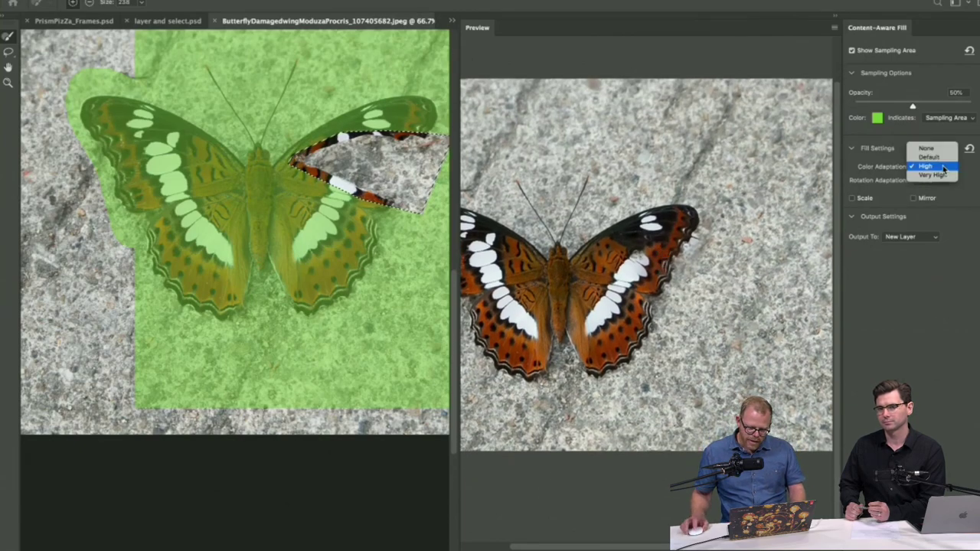
left_click(942, 158)
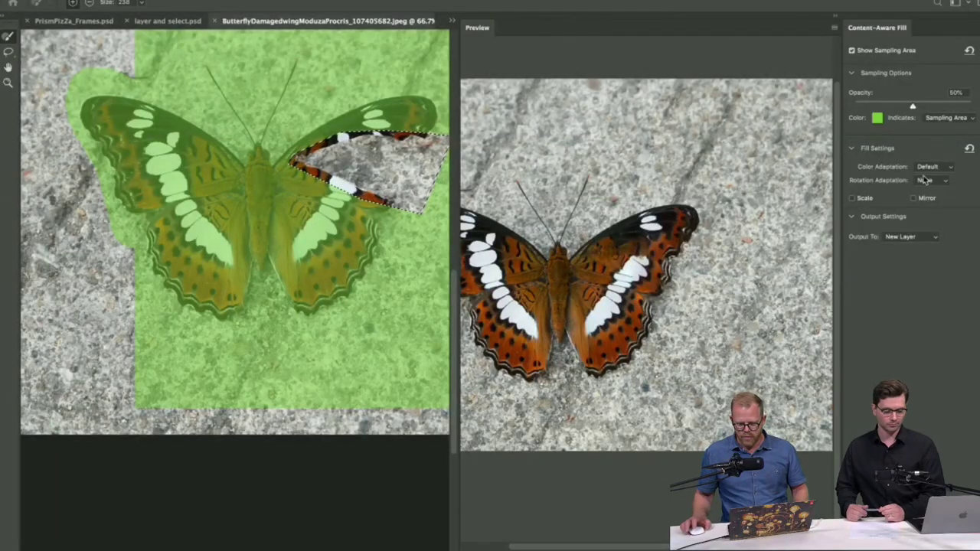
Step: Bring the whole butterfly into the fill preview and enable Mirror in the fill settings
left_click(946, 181)
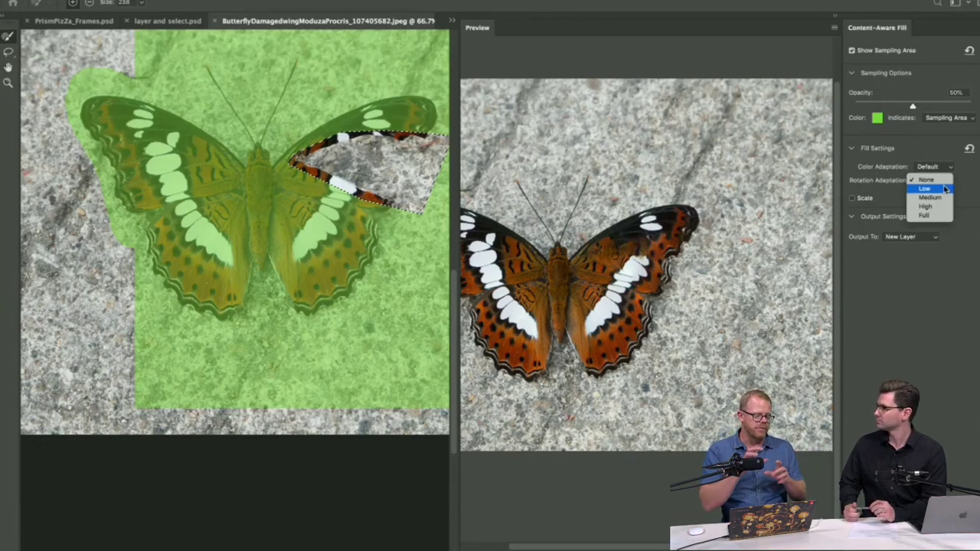
left_click(950, 290)
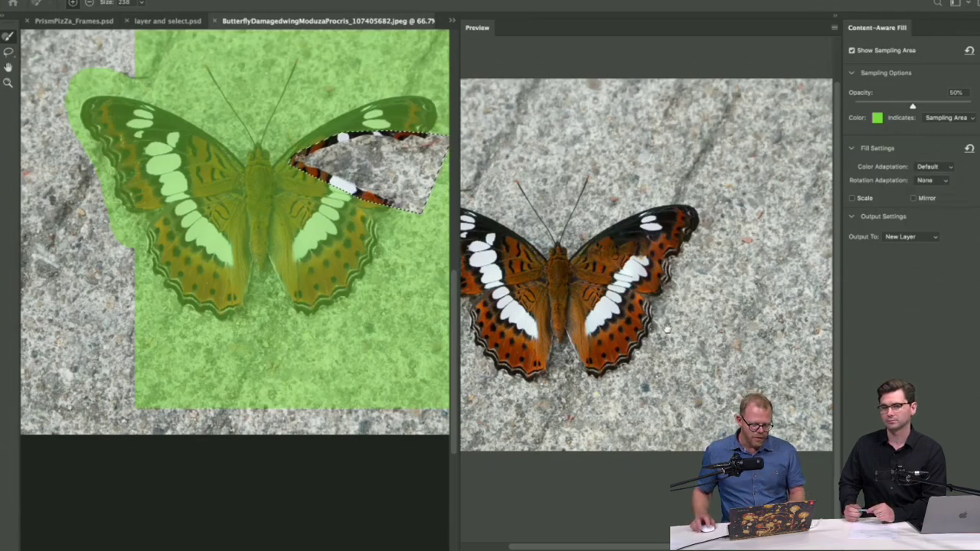
left_click_drag(617, 290, 678, 272)
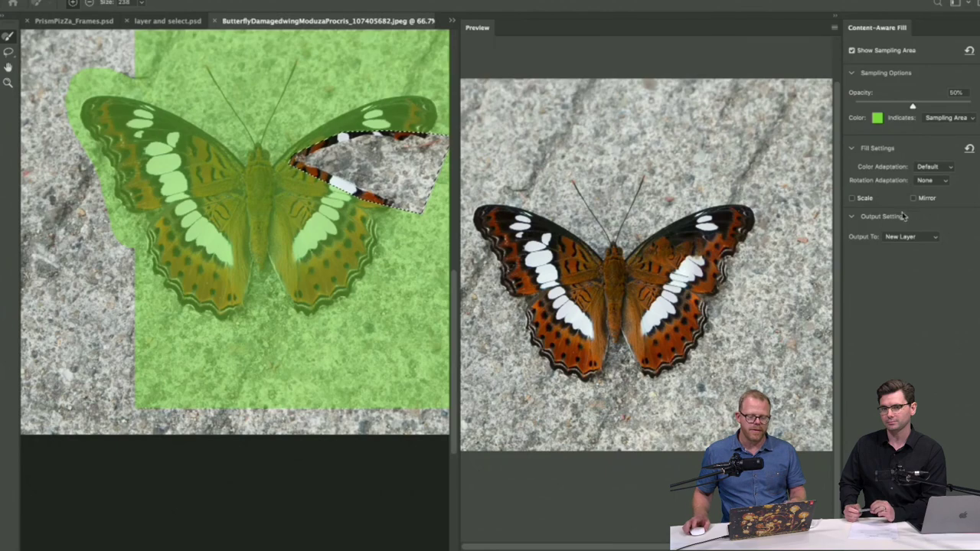
mouse_move(919, 203)
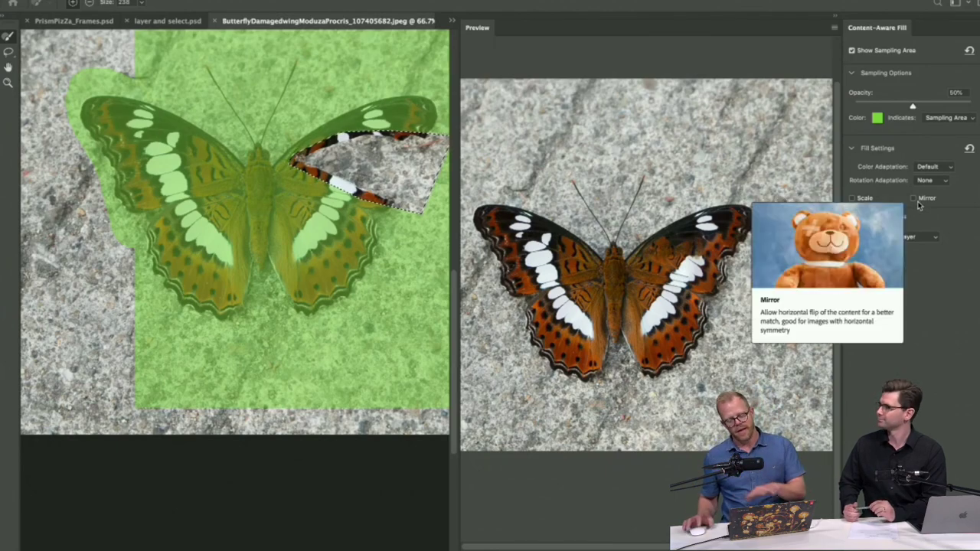
left_click(913, 198)
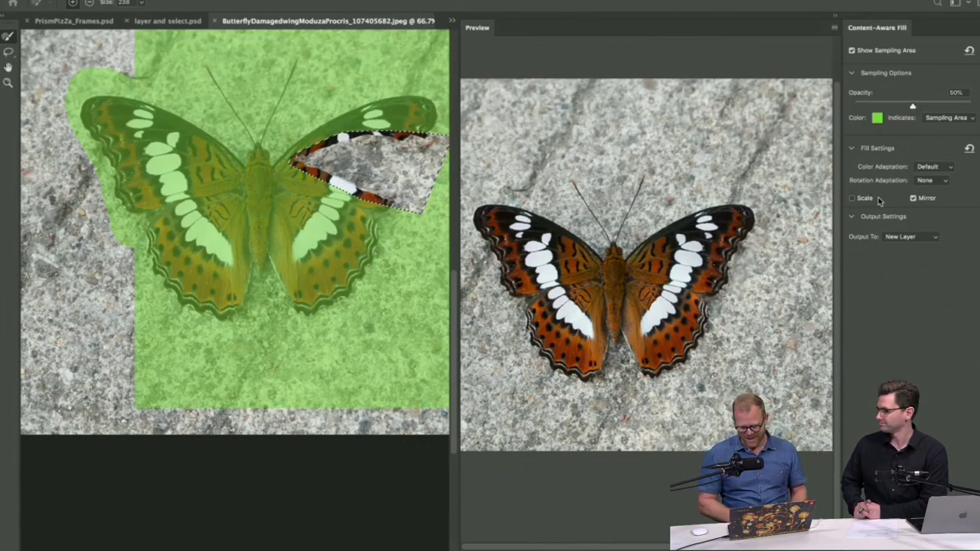
Step: Keep the fill output set to New Layer, apply the Content-Aware Fill, and dismiss the Generator alert
left_click(918, 240)
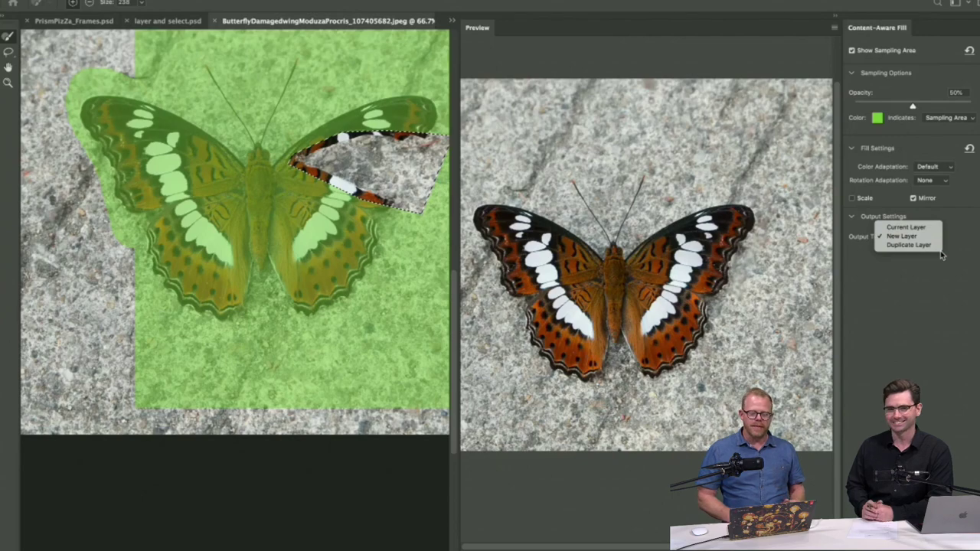
left_click(915, 330)
left_click(899, 239)
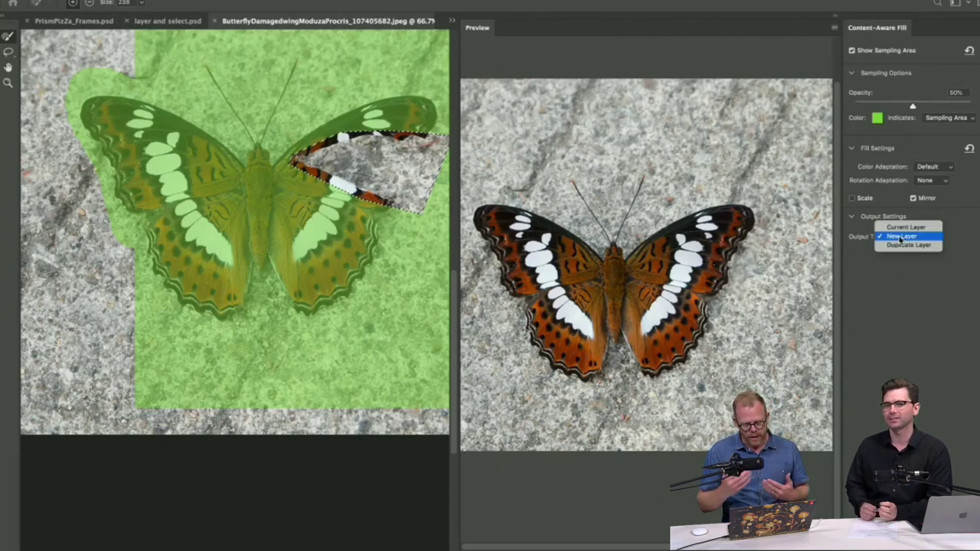
left_click(970, 251)
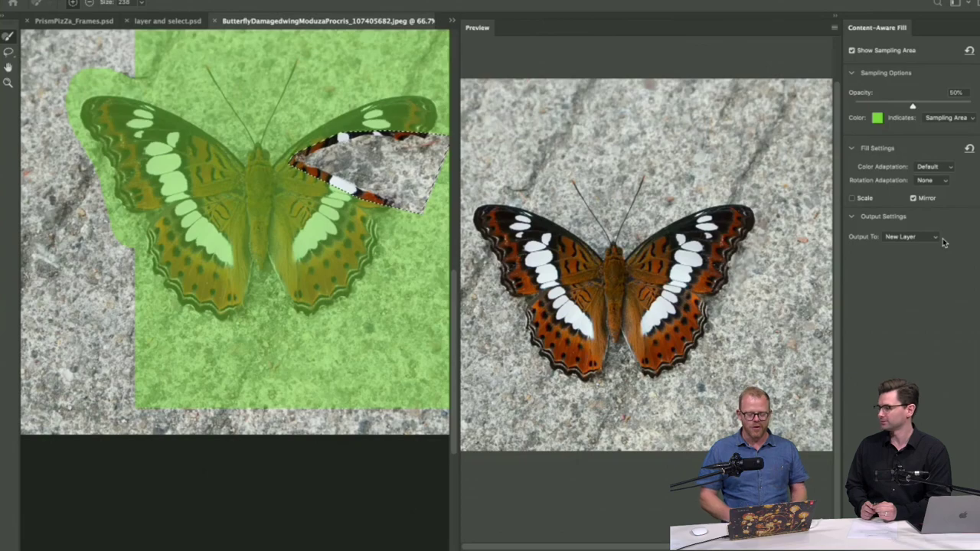
key("Return")
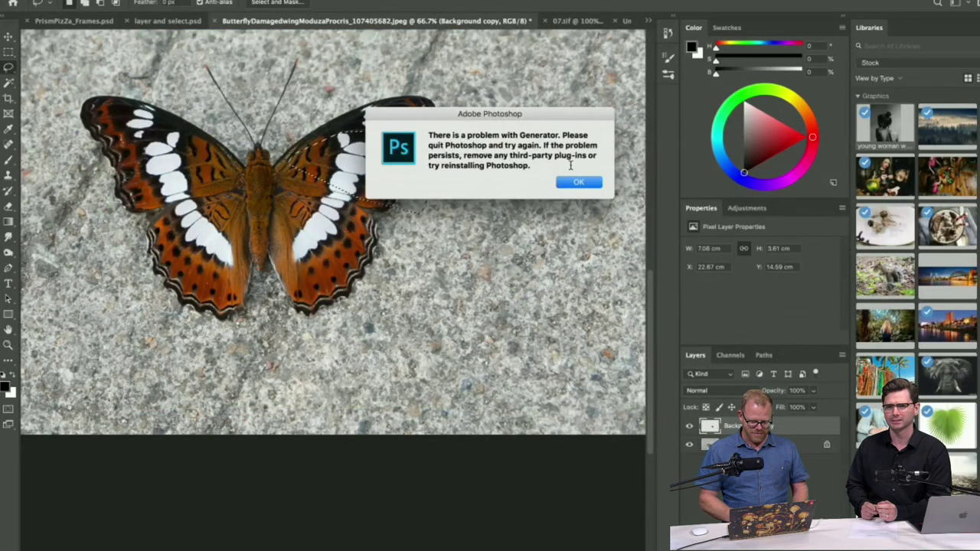
left_click(579, 182)
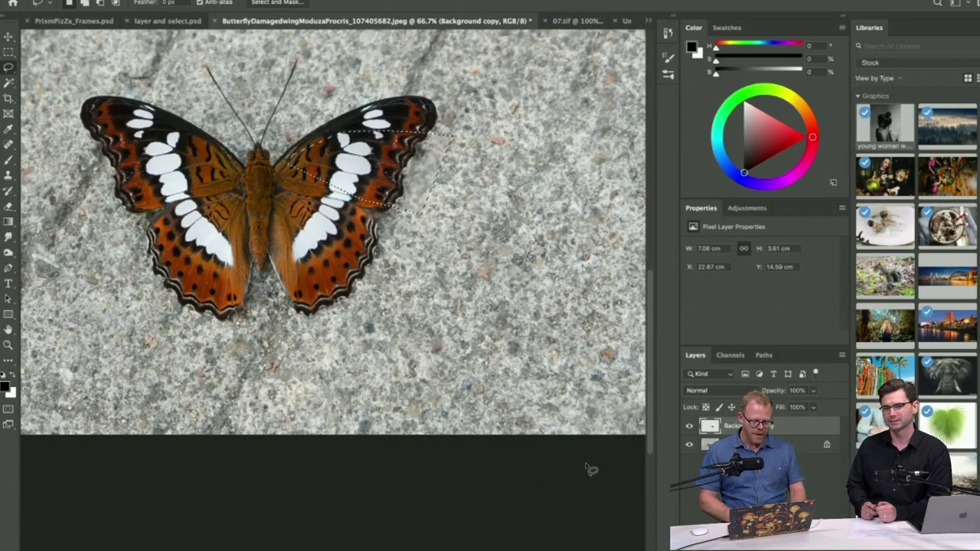
Step: Compare the butterfly with and without the fill layer, and try moving the generated wing patch away before undoing the move
left_click(690, 427)
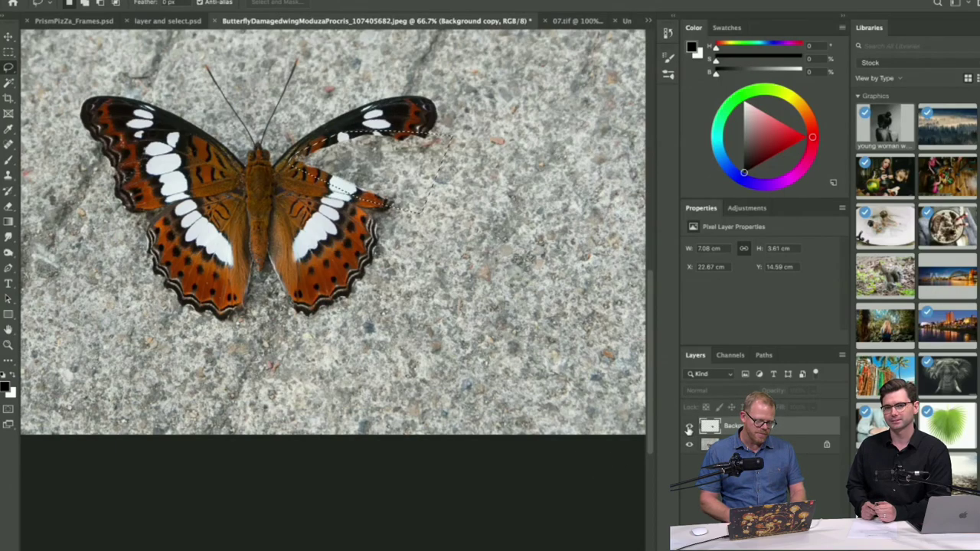
left_click(689, 428)
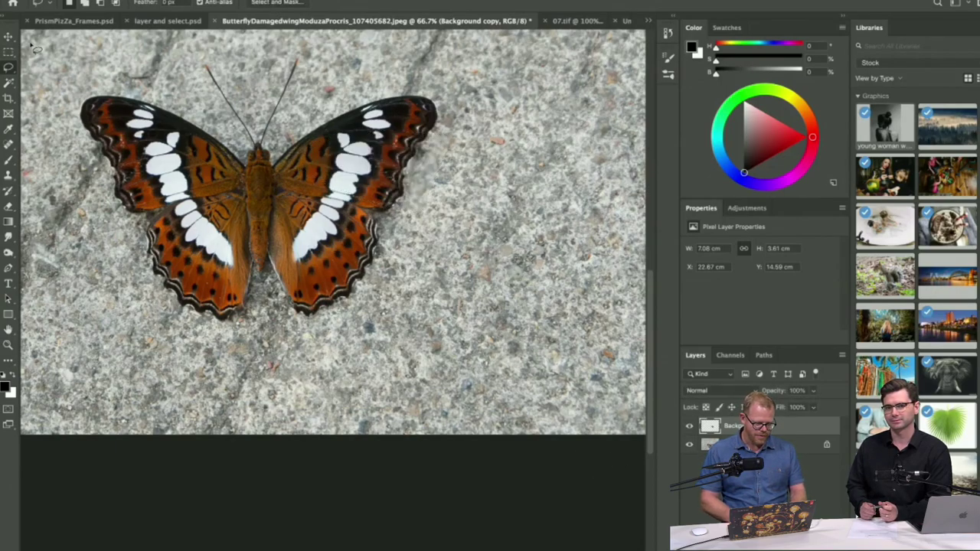
key("v")
mouse_move(358, 172)
left_mouse_down()
mouse_move(400, 285)
mouse_move(485, 261)
left_mouse_up()
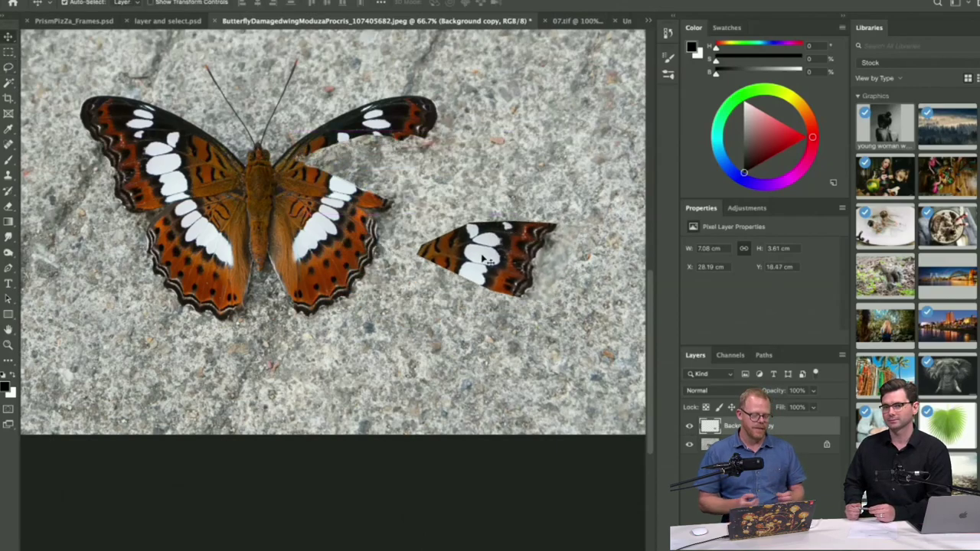
key("ctrl+z")
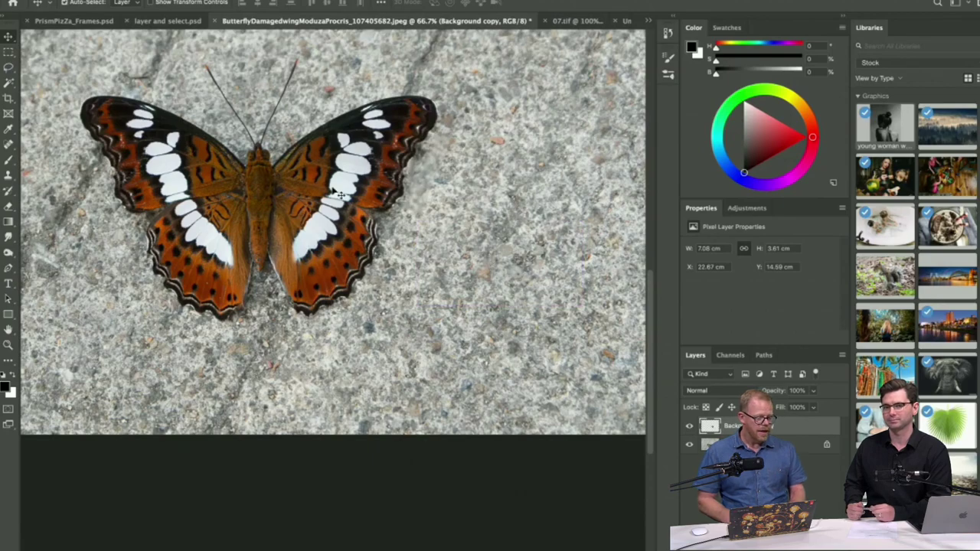
left_click(689, 426)
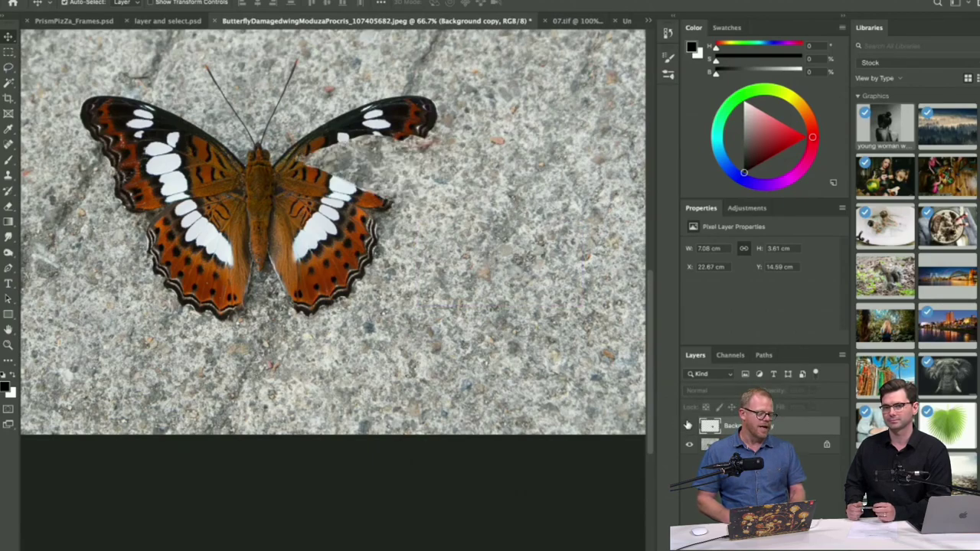
left_click(688, 426)
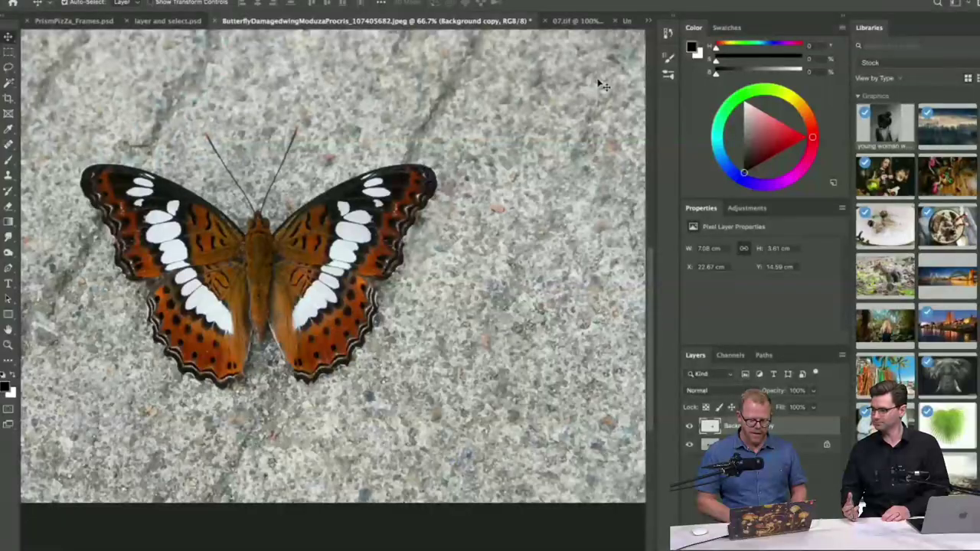
Step: Switch to the Untitled-1 document and set up Mandala symmetry with a segment count of 10 for the Brush tool
scroll(597, 81, "right", 2)
left_click(629, 22)
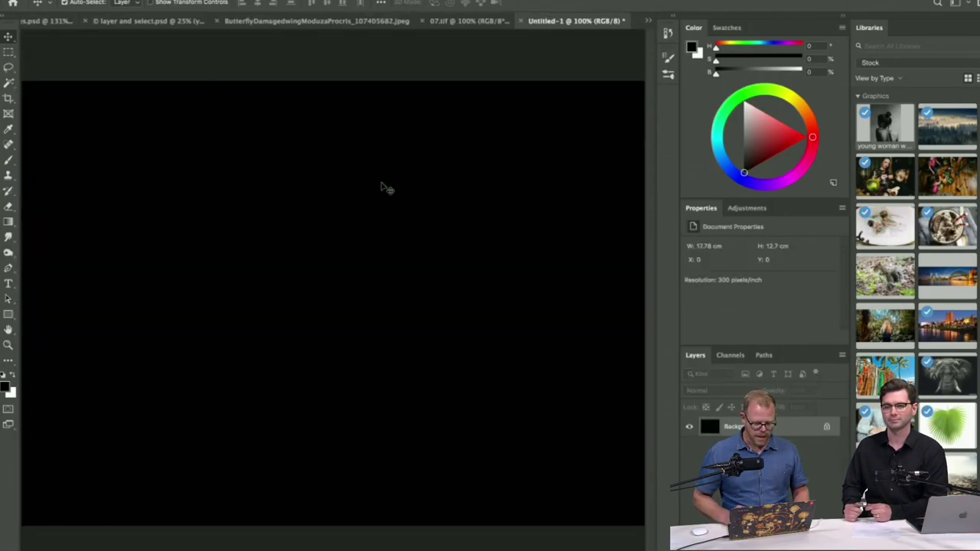
left_click(9, 160)
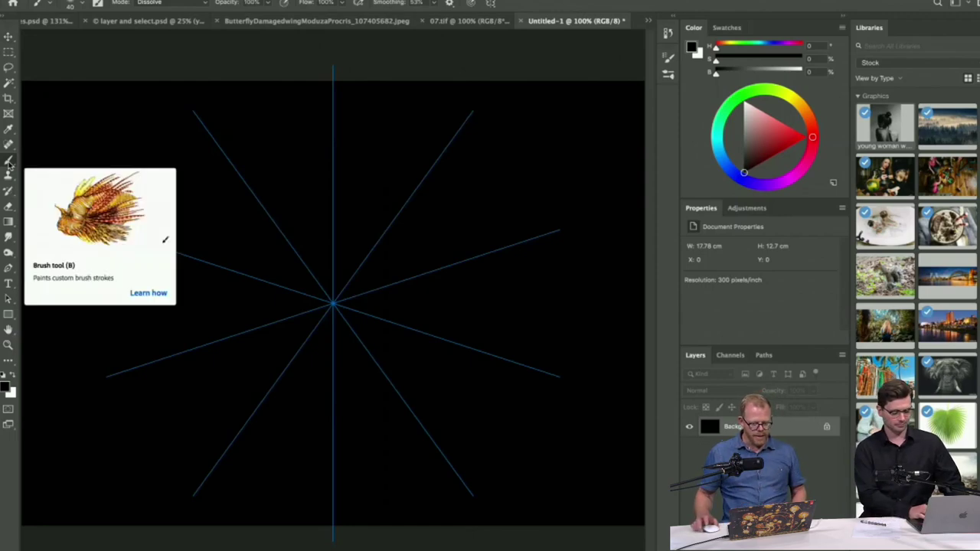
left_click(491, 4)
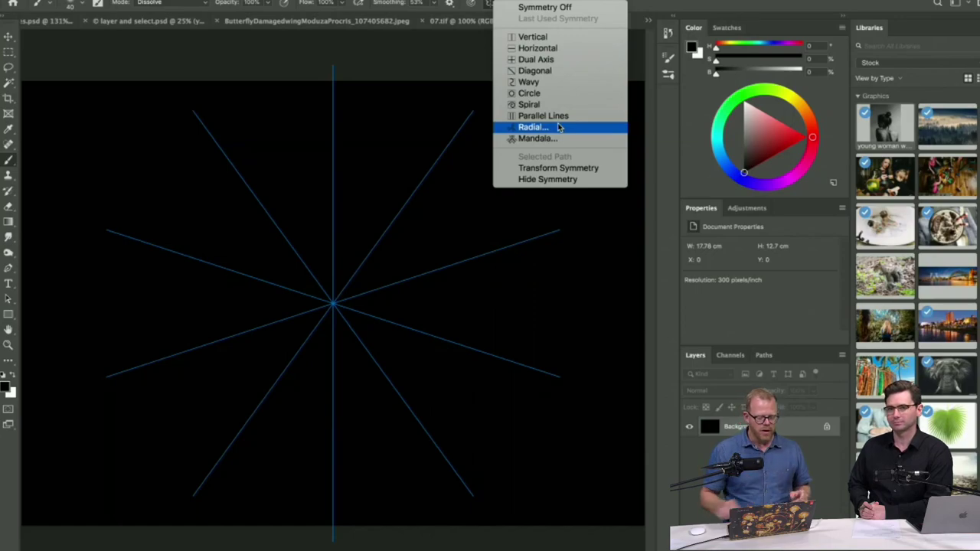
left_click(536, 138)
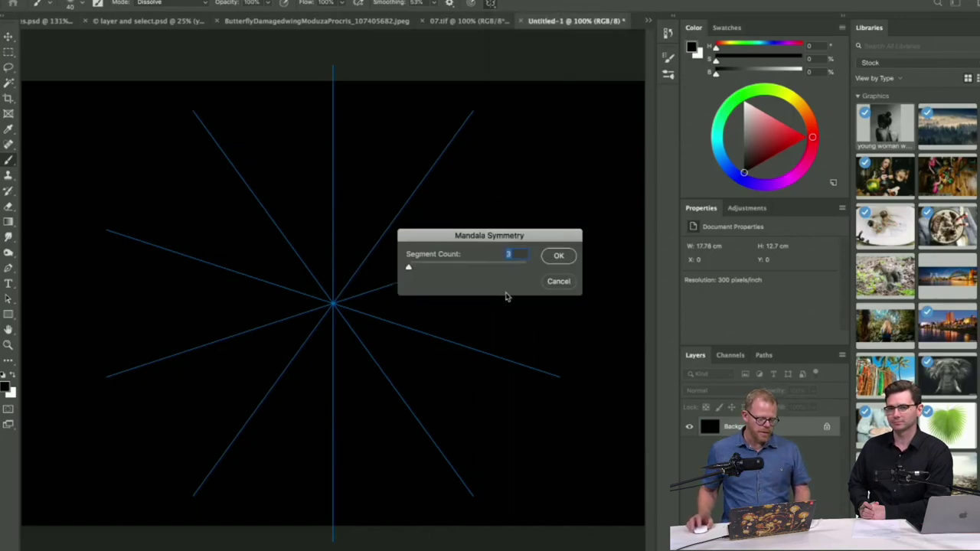
type("10")
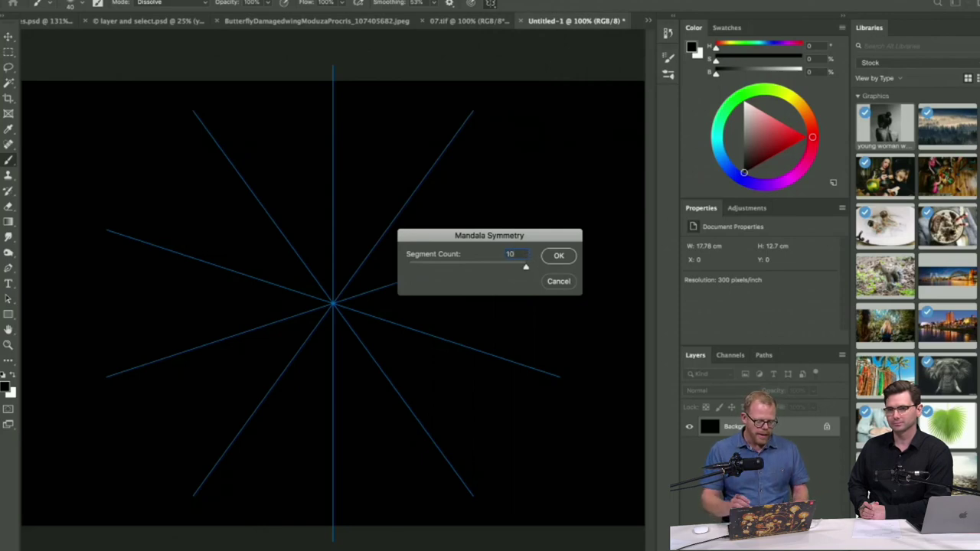
key("Return")
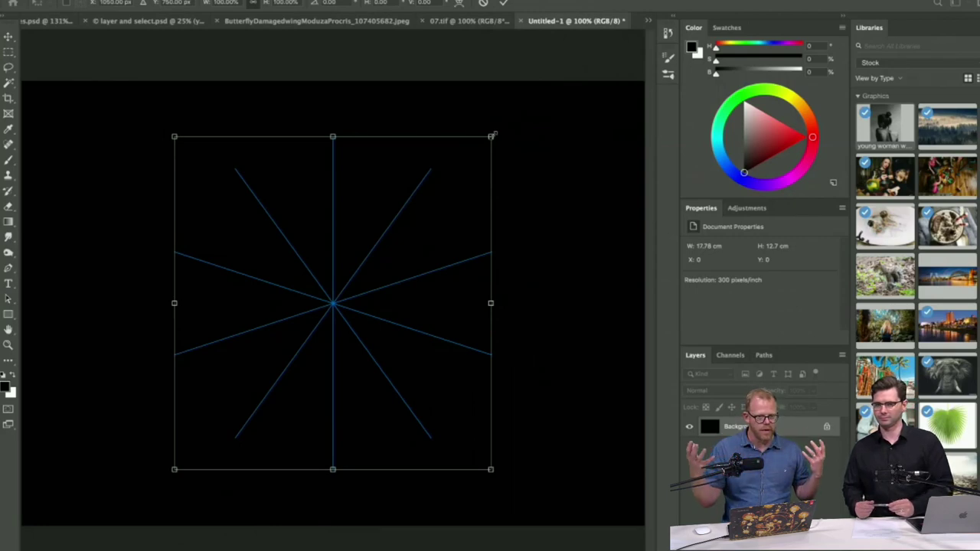
Step: Enlarge the mandala symmetry guides around their centre to span about the full canvas height, and apply the transform
left_click_drag(494, 135, 563, 80)
key("Return")
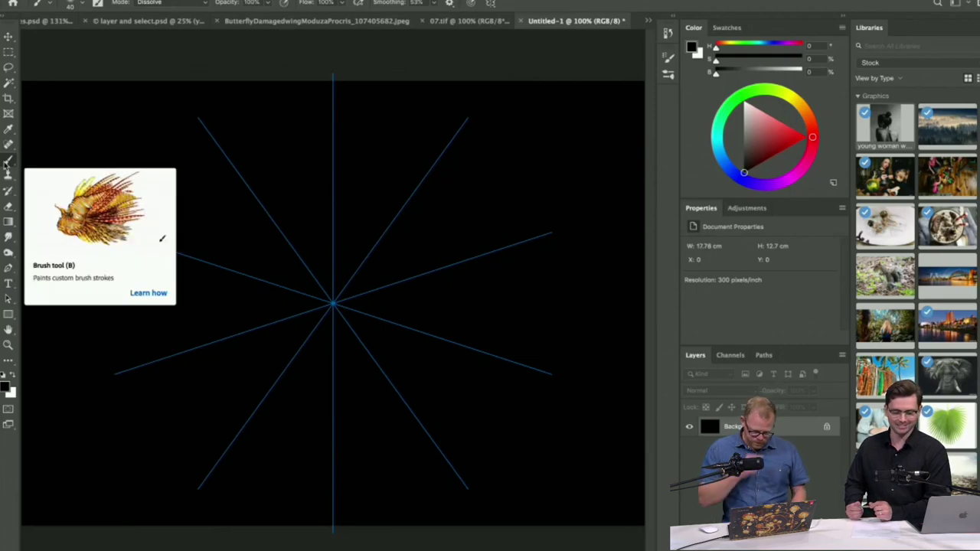
left_click(9, 163)
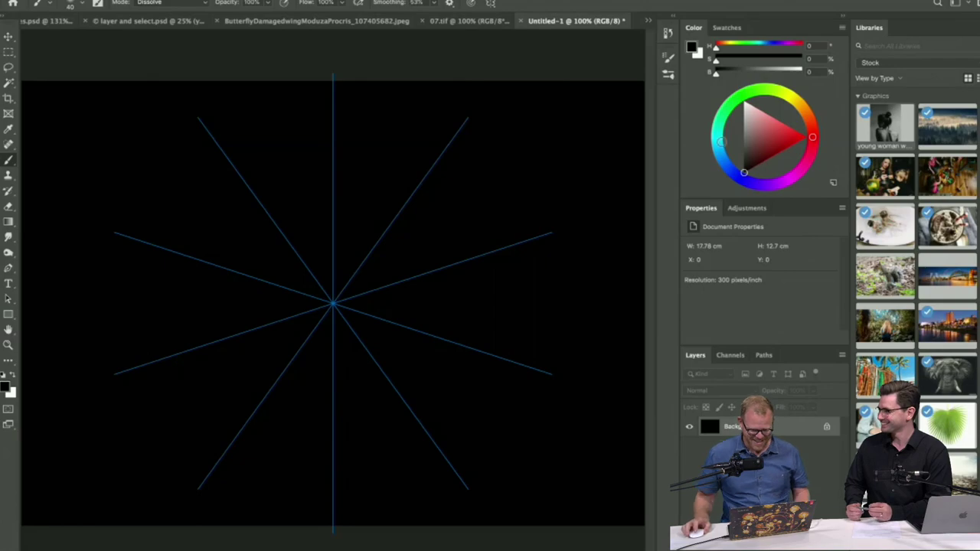
Step: Look over the brush presets and their options, including Get More Brushes, and choose the Soft Round brush
left_click(668, 74)
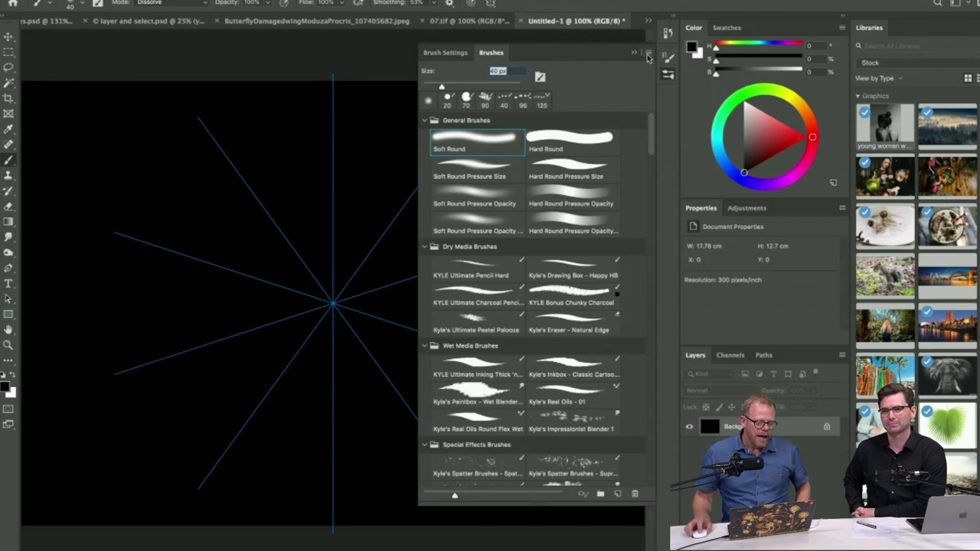
left_click(648, 52)
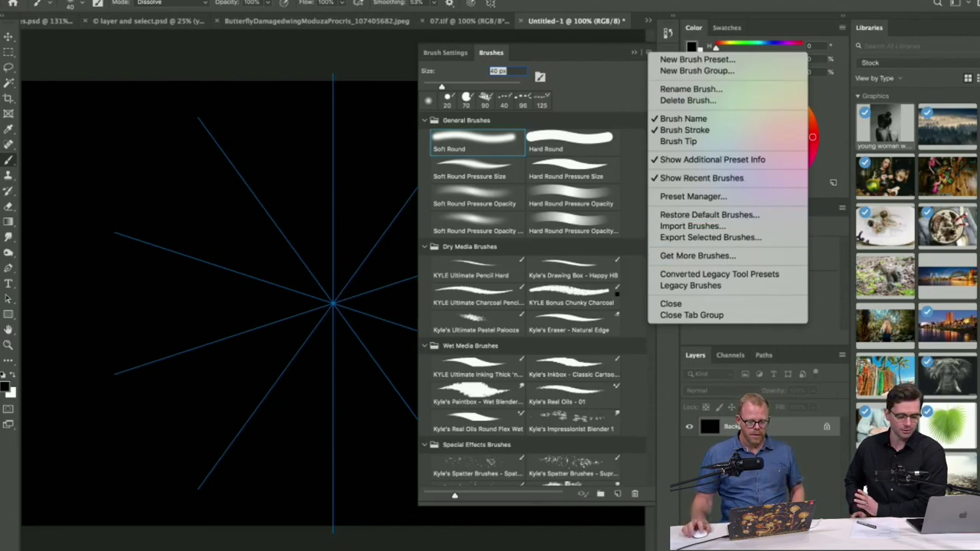
key("Escape")
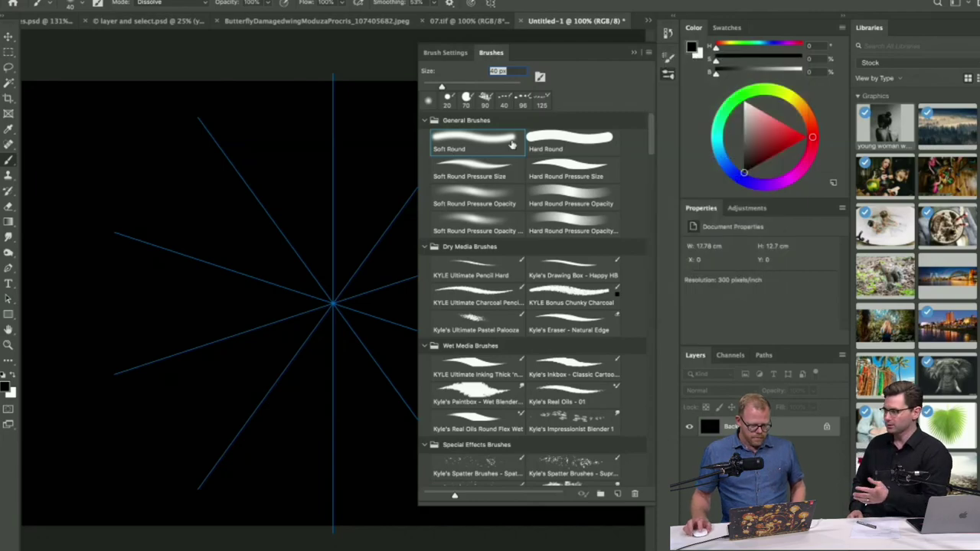
left_click(511, 144)
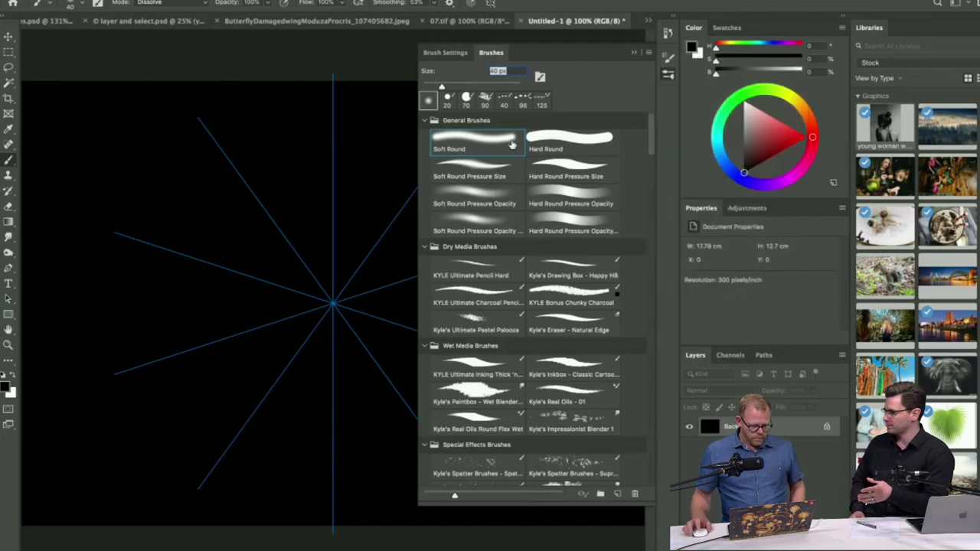
left_click(488, 52)
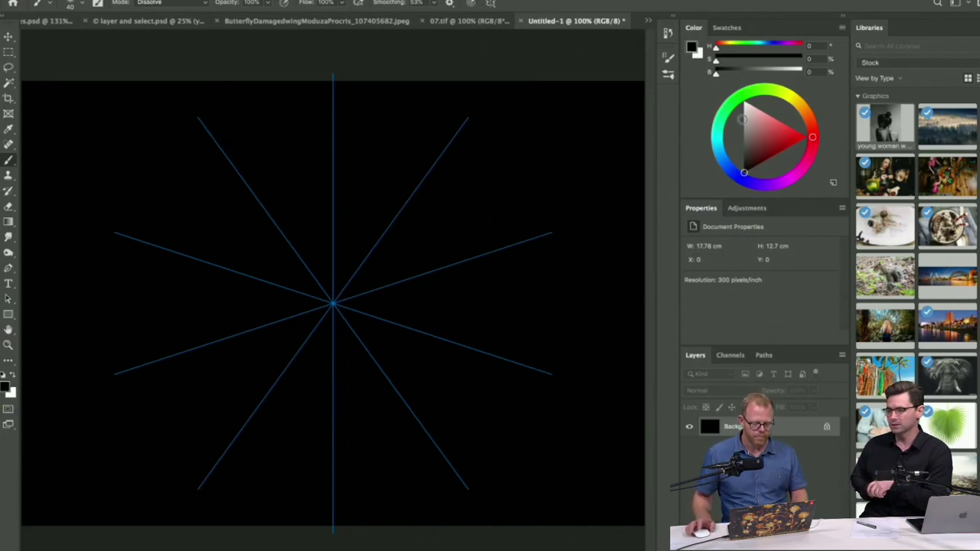
Step: Set the foreground colour to bright green, hex 3df60f
left_click(743, 95)
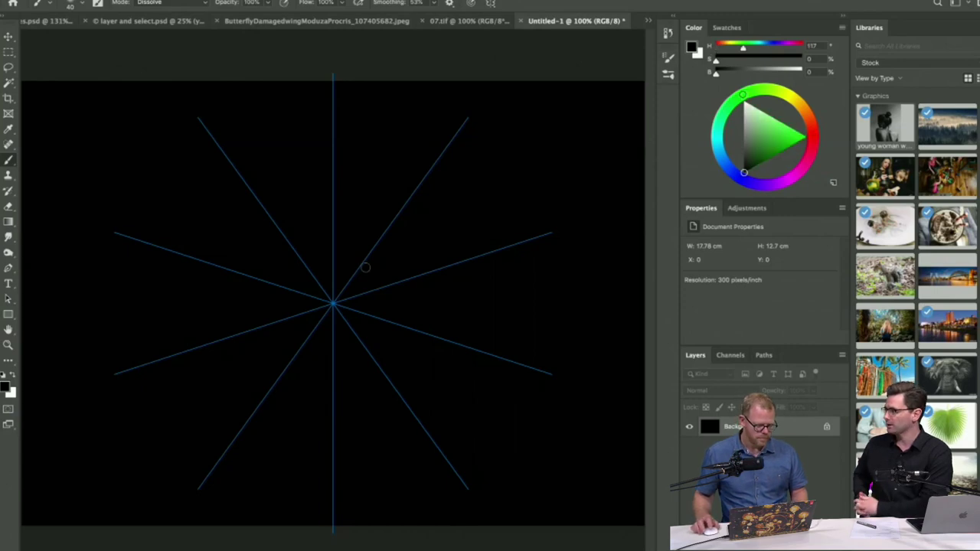
left_click_drag(745, 93, 751, 91)
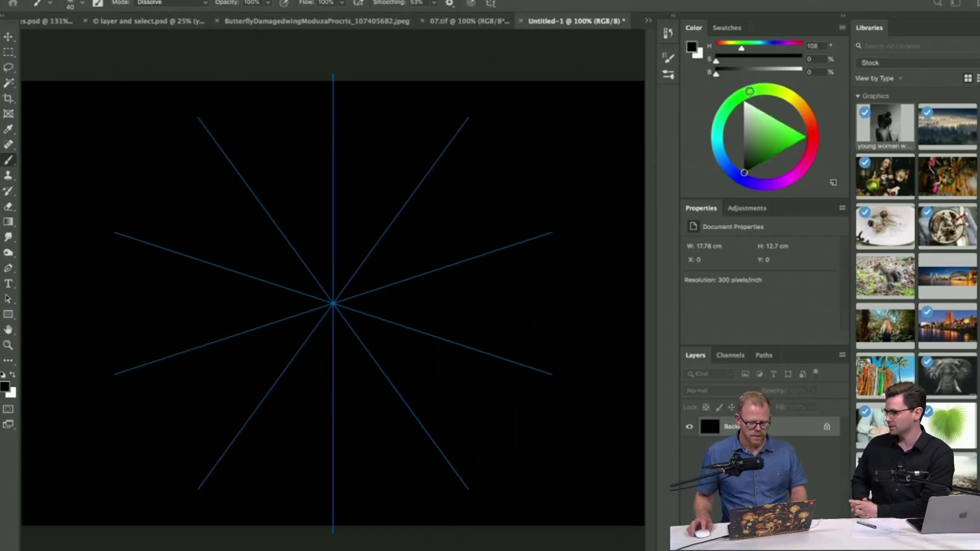
left_click(6, 389)
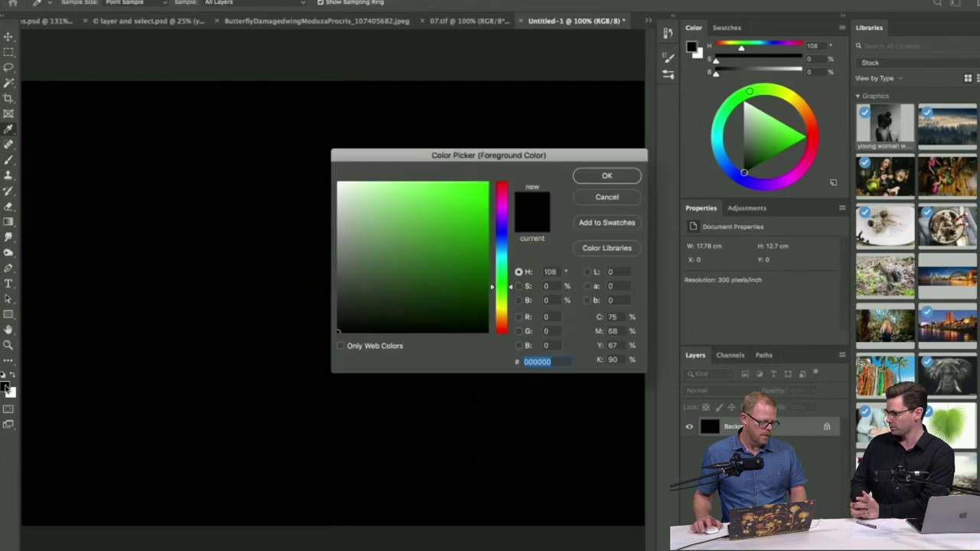
left_click_drag(479, 202, 479, 189)
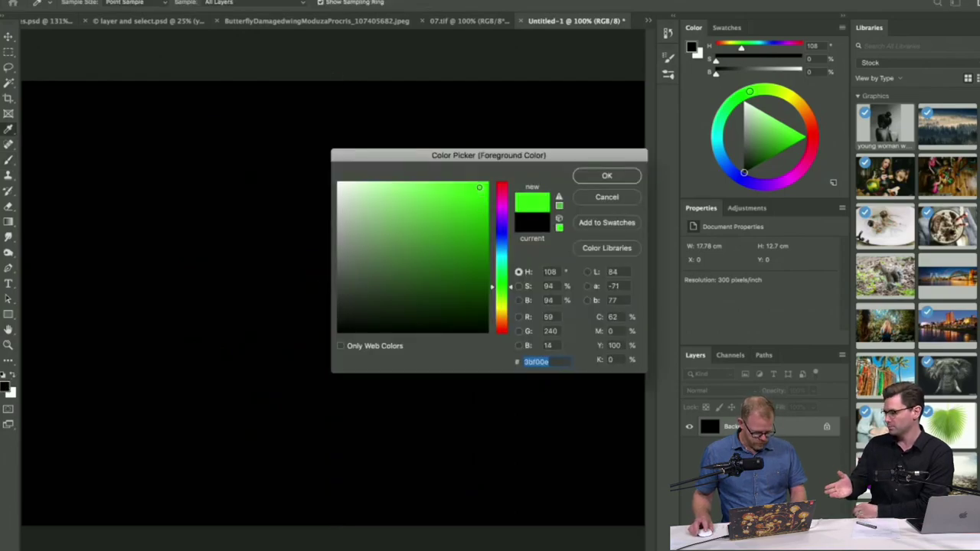
left_click(607, 176)
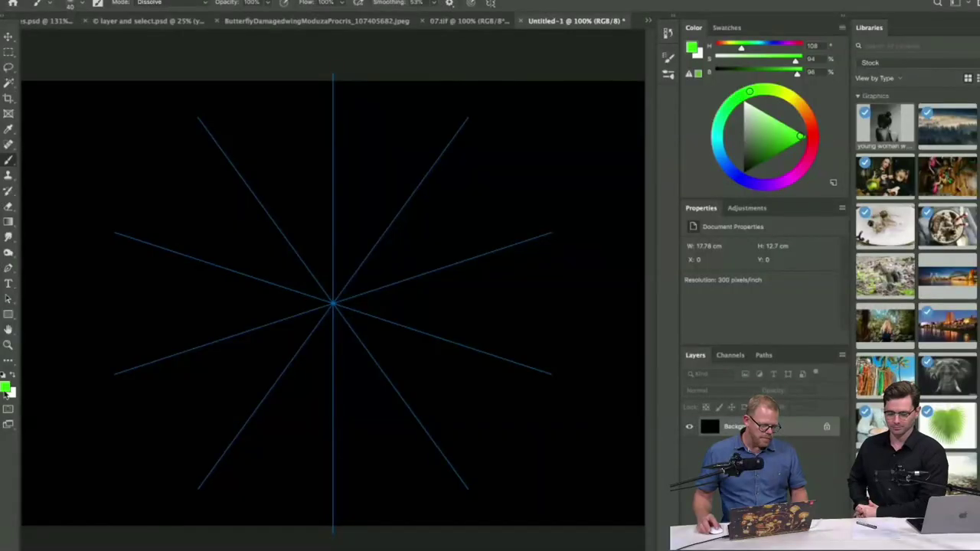
left_click(6, 390)
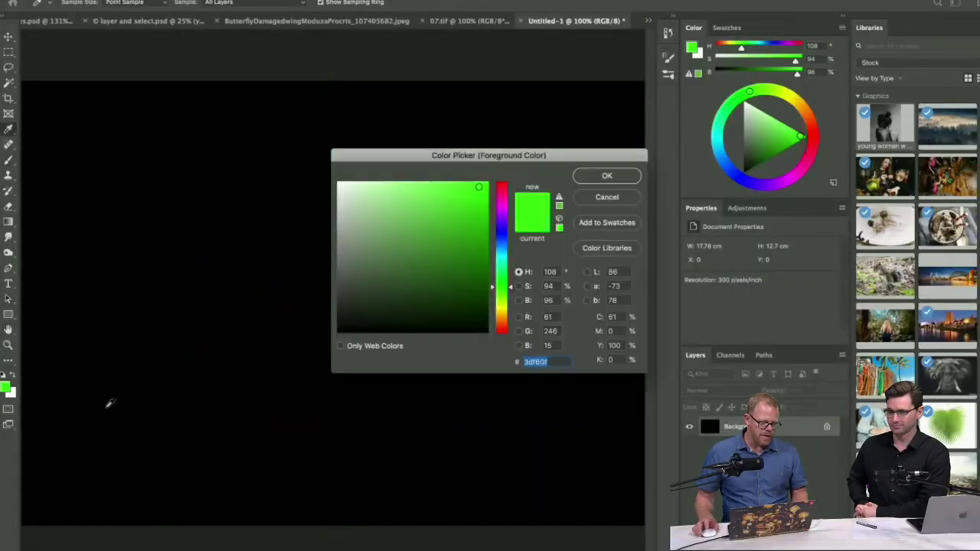
left_click(603, 173)
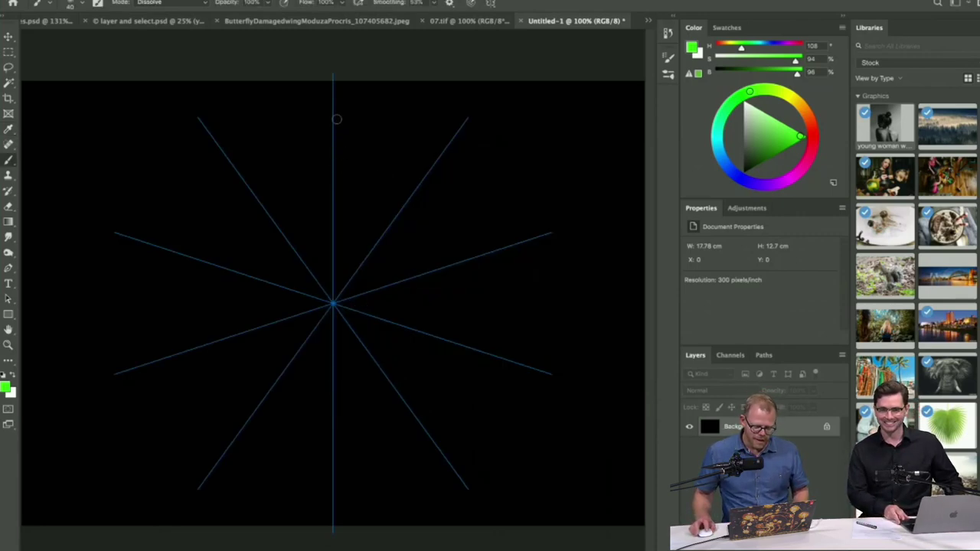
Step: Paint a green looped outer ring with the 40 px brush and a finer chain pattern towards the centre at 15 px
left_click(332, 184)
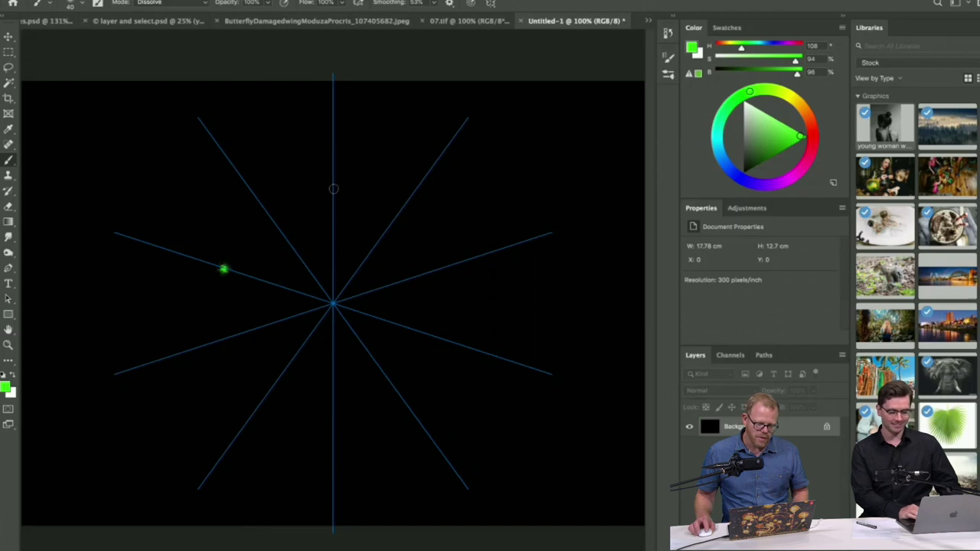
mouse_move(343, 175)
left_mouse_down()
mouse_move(387, 153)
mouse_move(379, 136)
mouse_move(343, 123)
mouse_move(346, 104)
mouse_move(373, 110)
mouse_move(387, 134)
left_mouse_up()
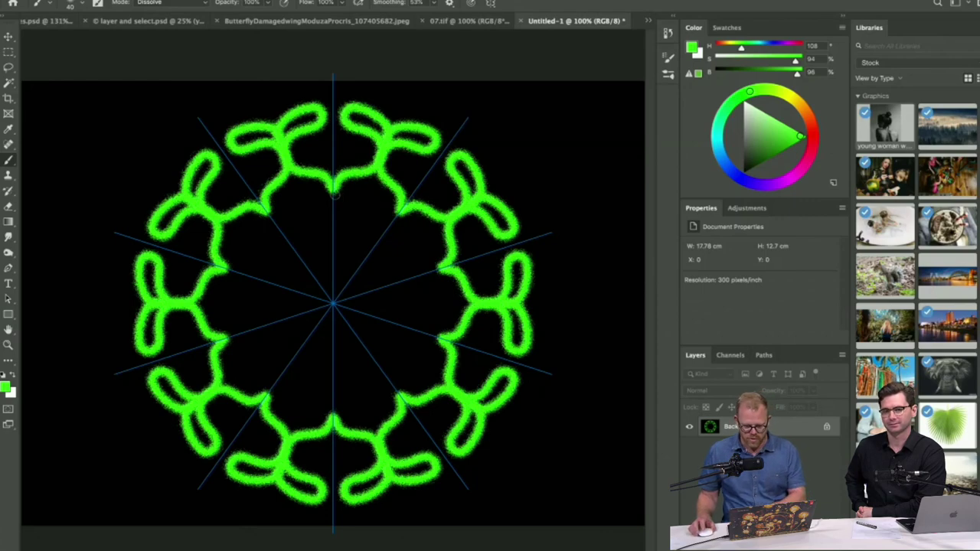
mouse_move(337, 196)
left_mouse_down()
mouse_move(378, 222)
mouse_move(373, 239)
mouse_move(331, 235)
mouse_move(355, 268)
mouse_move(339, 268)
mouse_move(334, 303)
left_mouse_up()
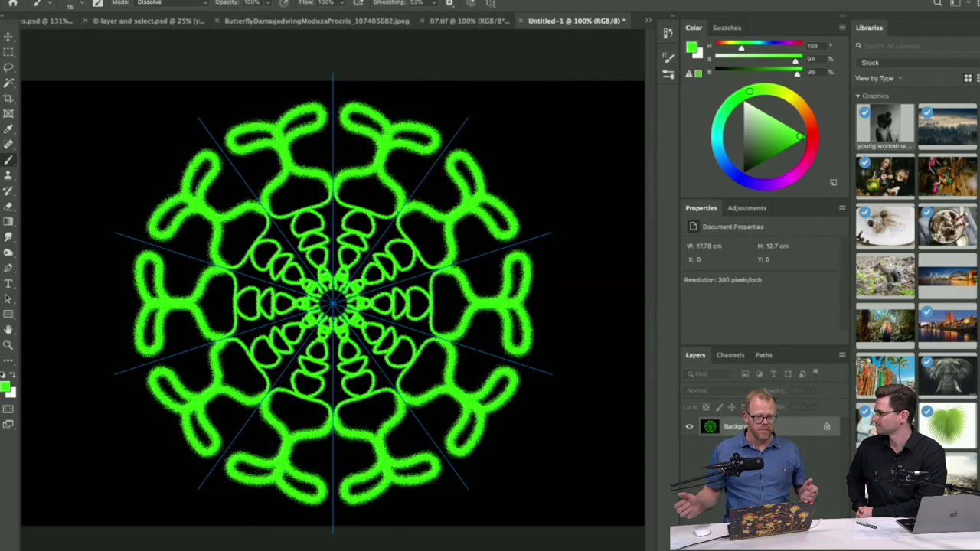
Step: Keep green as the background colour and set the foreground to magenta with hue 302, saturation 96 and brightness 99
left_click(14, 378)
left_click(8, 389)
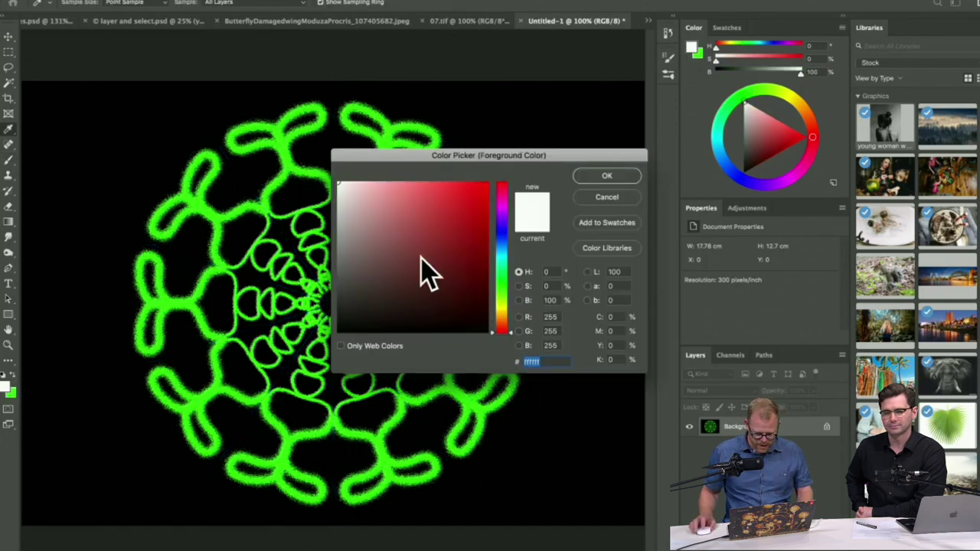
left_click(503, 208)
left_click(482, 184)
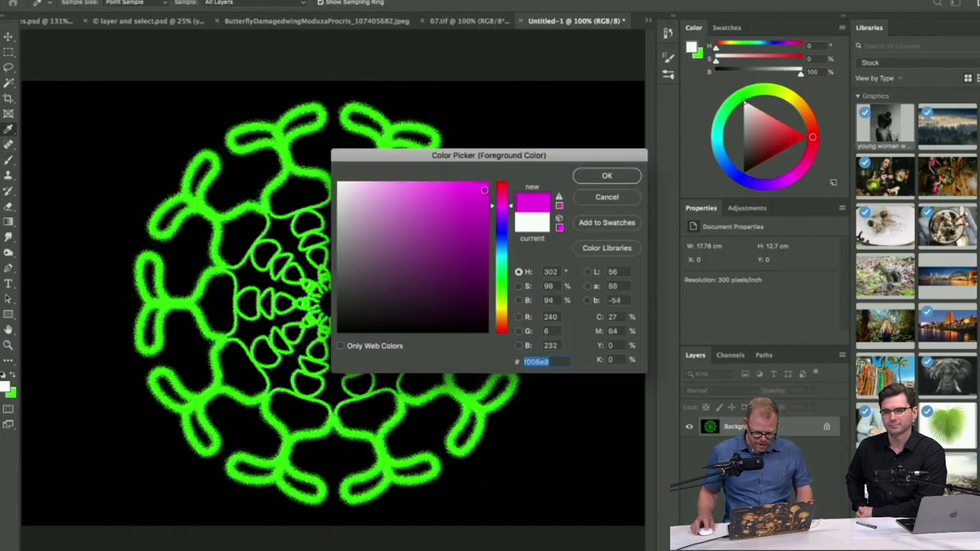
left_click(607, 176)
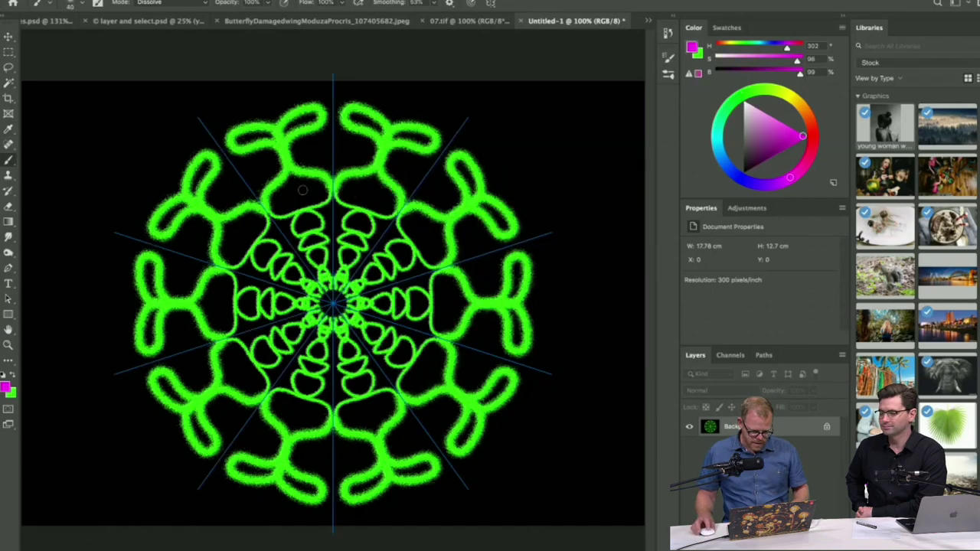
Step: Fill the enclosed inner cells of the mandala with magenta and paint looping magenta strokes out to the canvas edges with the 40 px brush
mouse_move(294, 184)
left_mouse_down()
mouse_move(306, 192)
mouse_move(285, 199)
mouse_move(312, 188)
mouse_move(282, 198)
mouse_move(291, 201)
left_mouse_up()
mouse_move(303, 158)
left_mouse_down()
mouse_move(337, 135)
mouse_move(349, 93)
mouse_move(331, 80)
mouse_move(252, 77)
mouse_move(182, 32)
mouse_move(293, 34)
mouse_move(27, 88)
left_mouse_up()
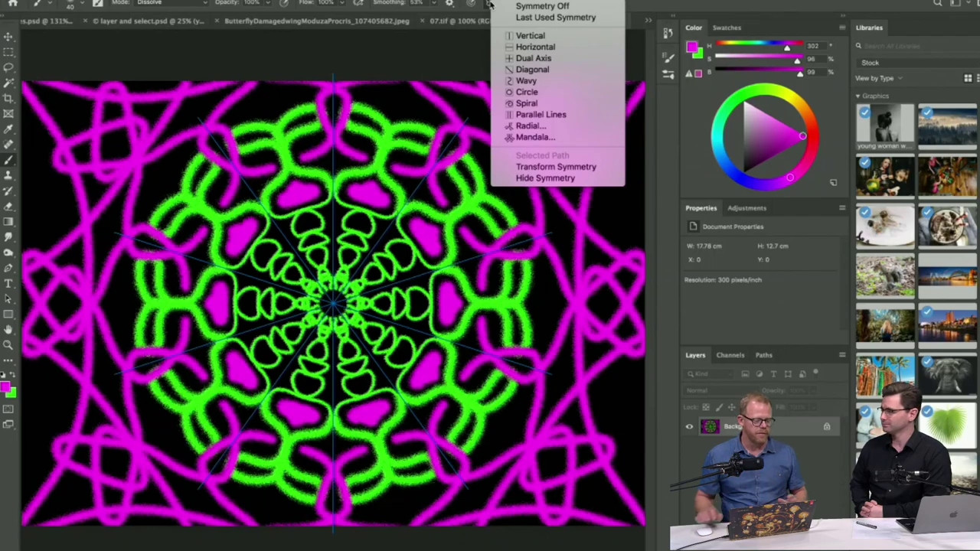
key("Escape")
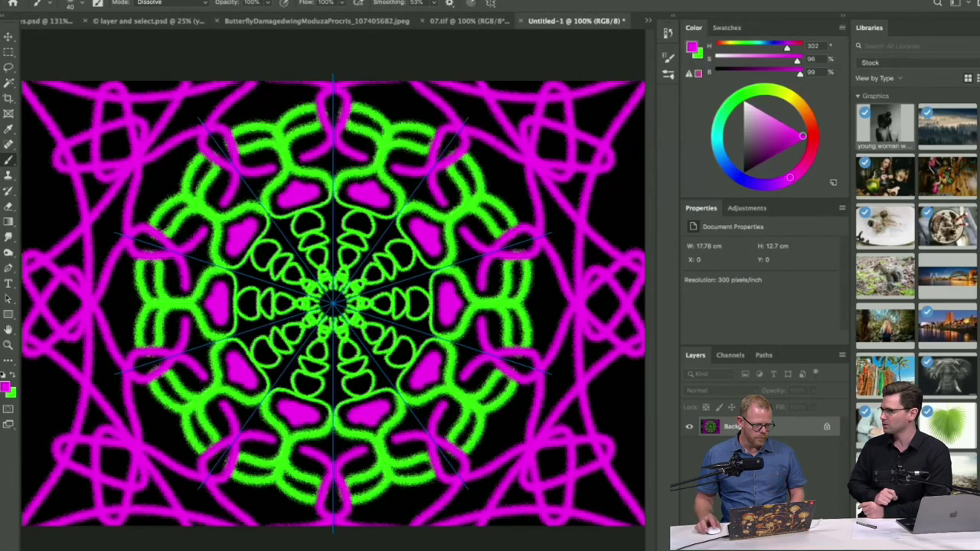
left_click(58, 0)
mouse_move(92, 7)
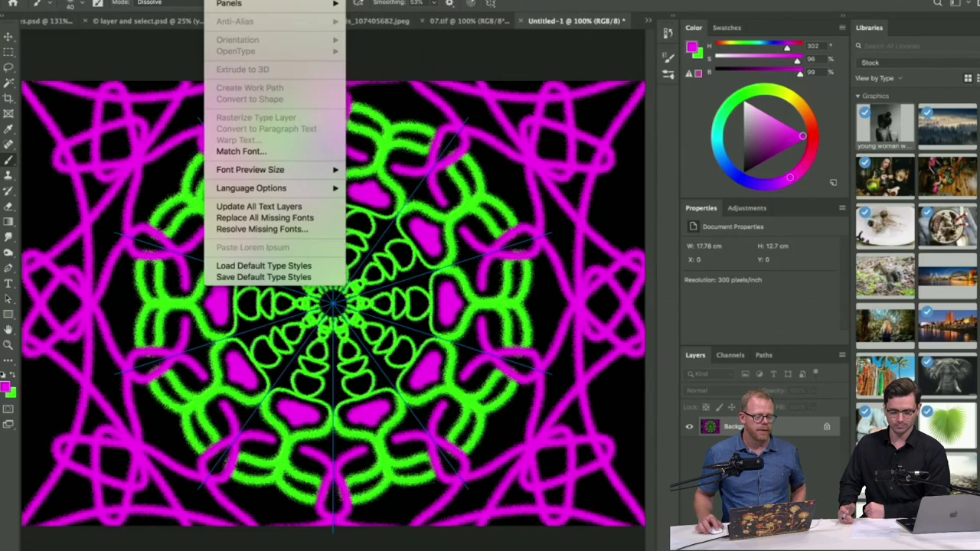
Step: Switch to the PrismPizZa_Frames.psd document and bring its Food section into view
key("Escape")
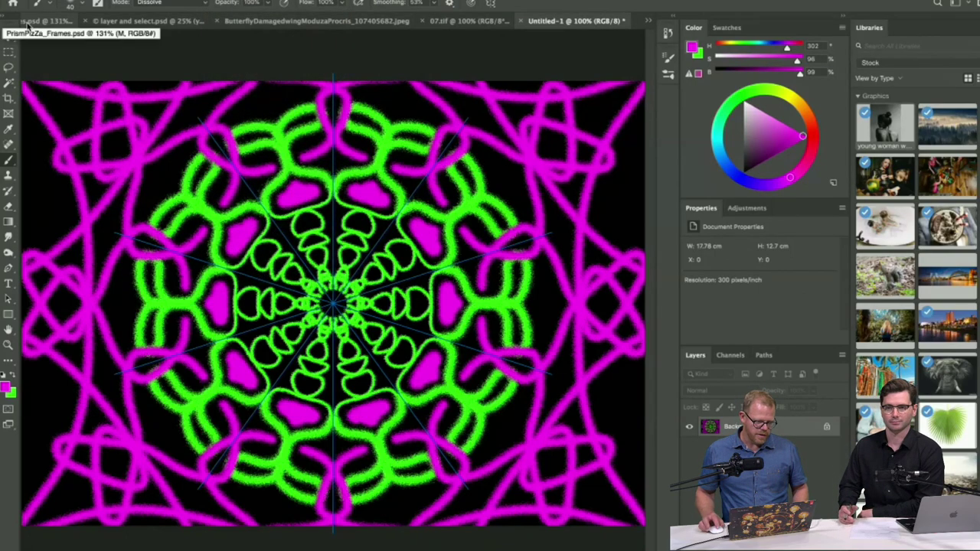
left_click(28, 23)
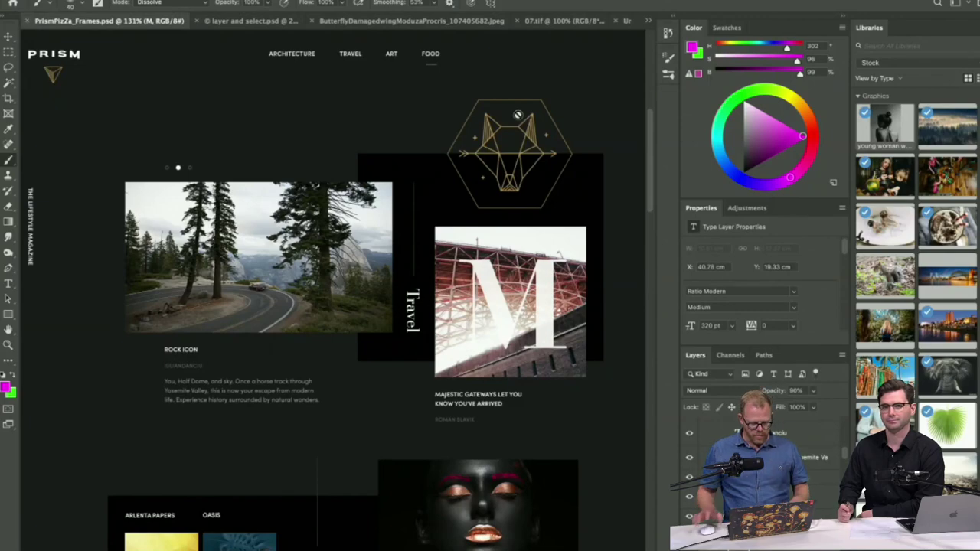
scroll(442, 356, "down", 5)
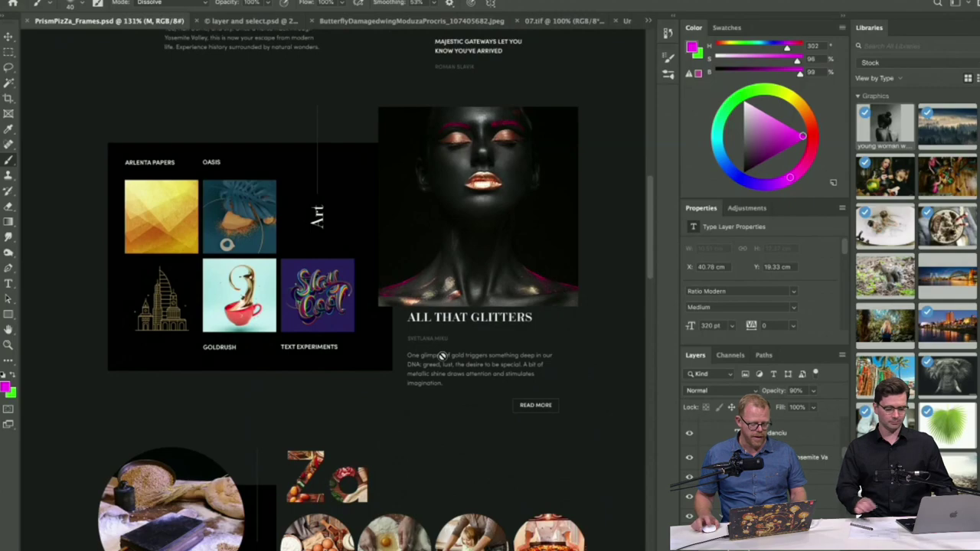
scroll(442, 356, "down", 3)
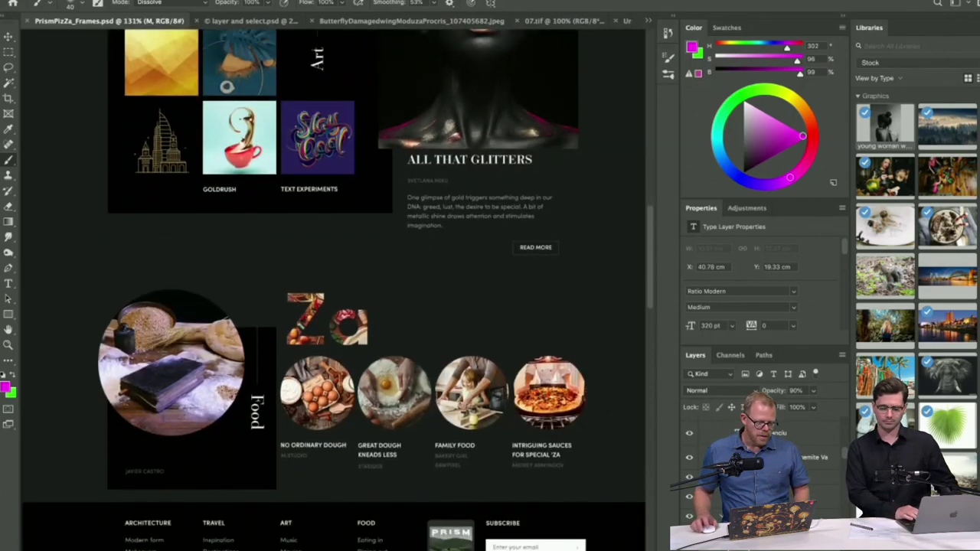
Step: Draw a thin rectangular frame about 19.09 by 1.62 cm beside the Za lettering, above the circular food images
left_click(9, 114)
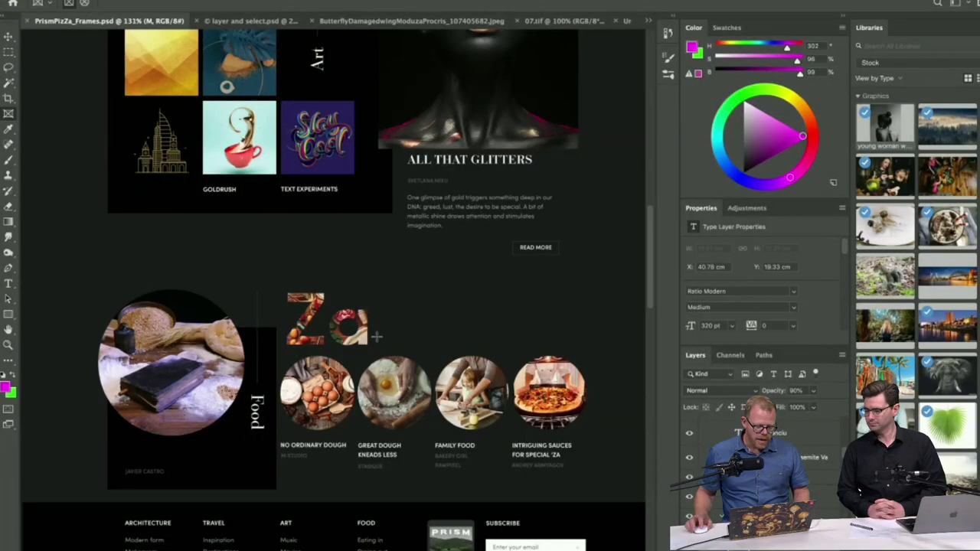
left_click_drag(372, 329, 583, 343)
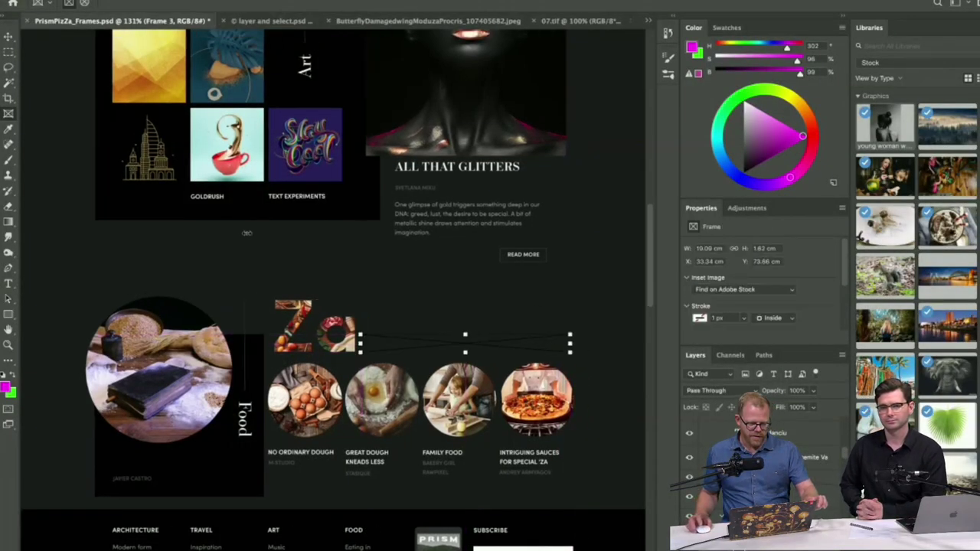
scroll(583, 343, "down", 2)
scroll(583, 343, "left", 1)
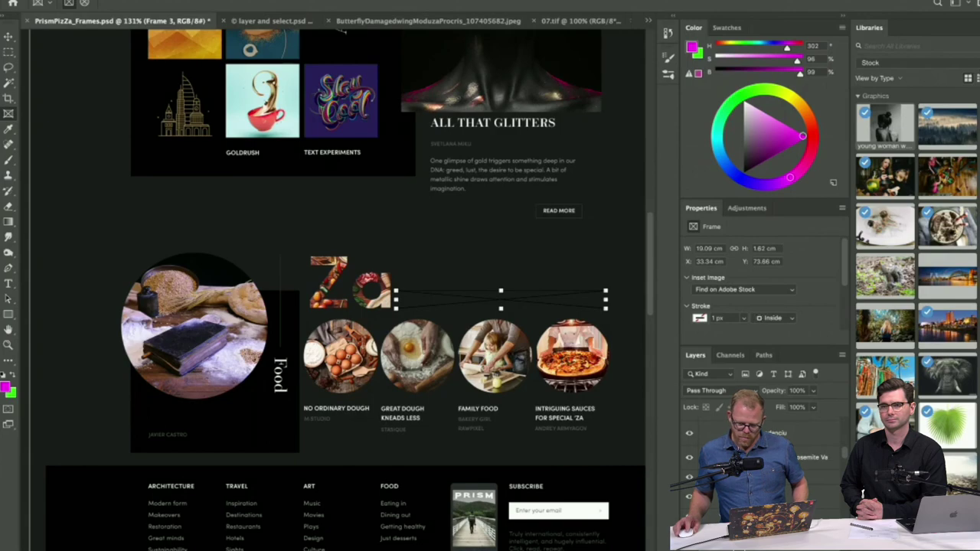
Step: Fill the thin frame with food1 from the Prism_Website_layout library, and replace that image with food2
left_click(892, 63)
left_click(900, 88)
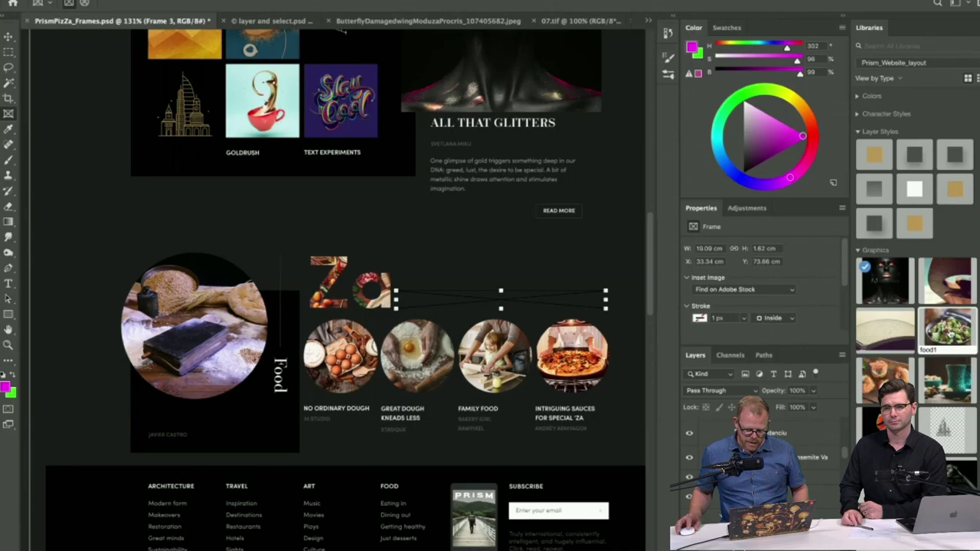
left_click_drag(950, 334, 511, 301)
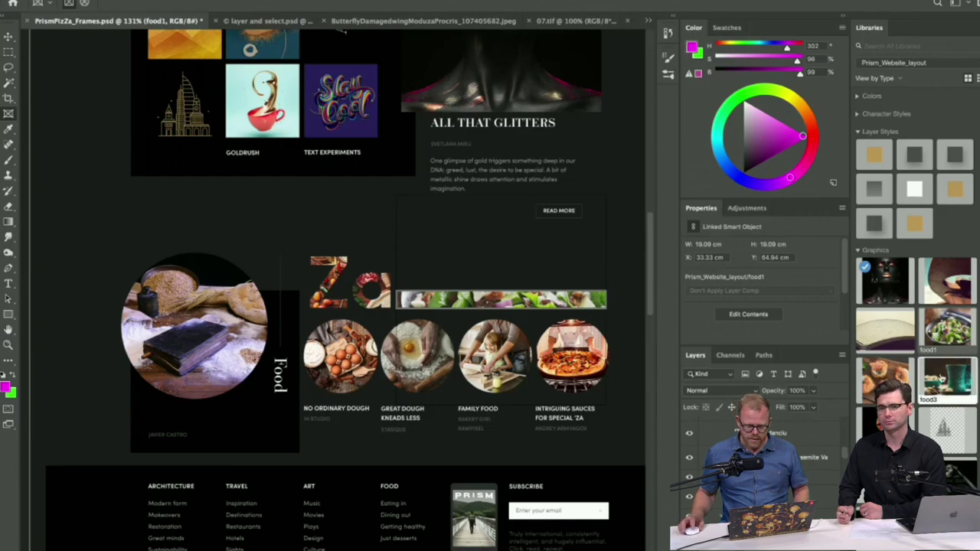
left_click_drag(880, 374, 540, 301)
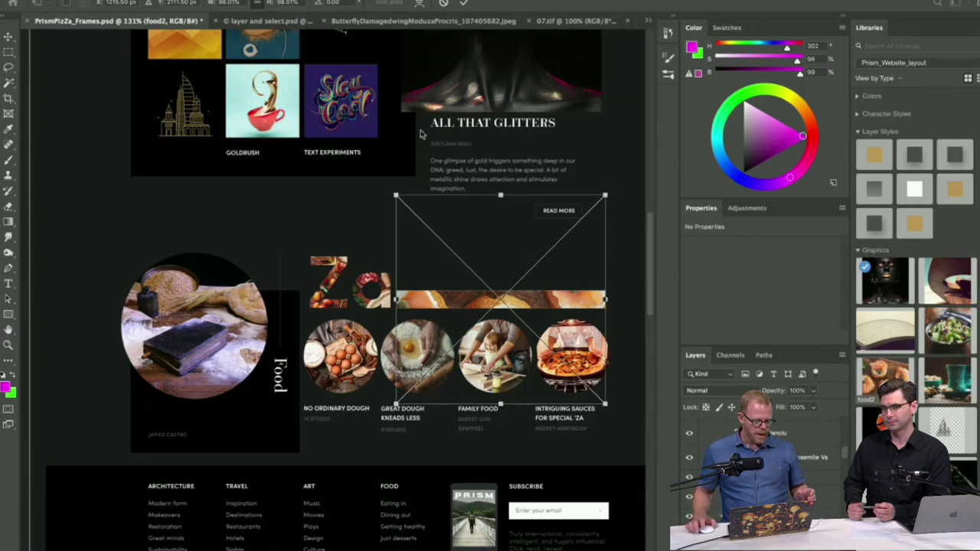
Step: Reposition the food2 image inside the thin frame and scale it proportionally to about 111.08%
mouse_move(478, 291)
left_mouse_down()
mouse_move(476, 332)
mouse_move(461, 336)
mouse_move(478, 310)
left_mouse_up()
scroll(622, 230, "down", 1)
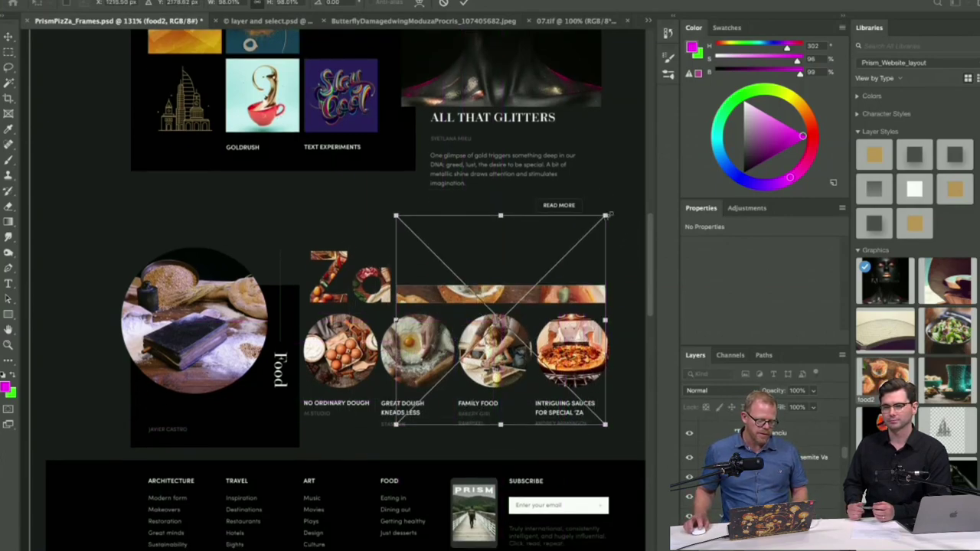
left_click_drag(606, 215, 619, 163)
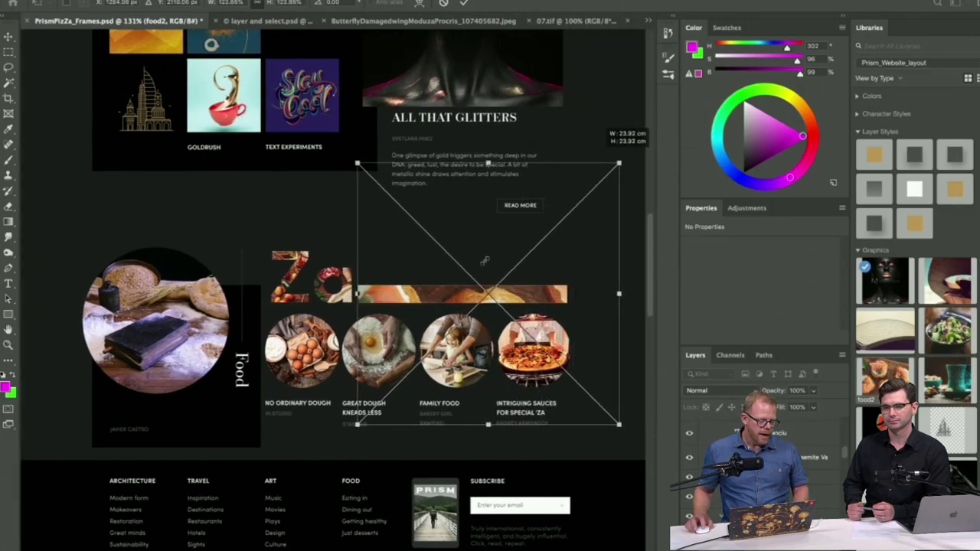
left_click_drag(485, 261, 467, 256)
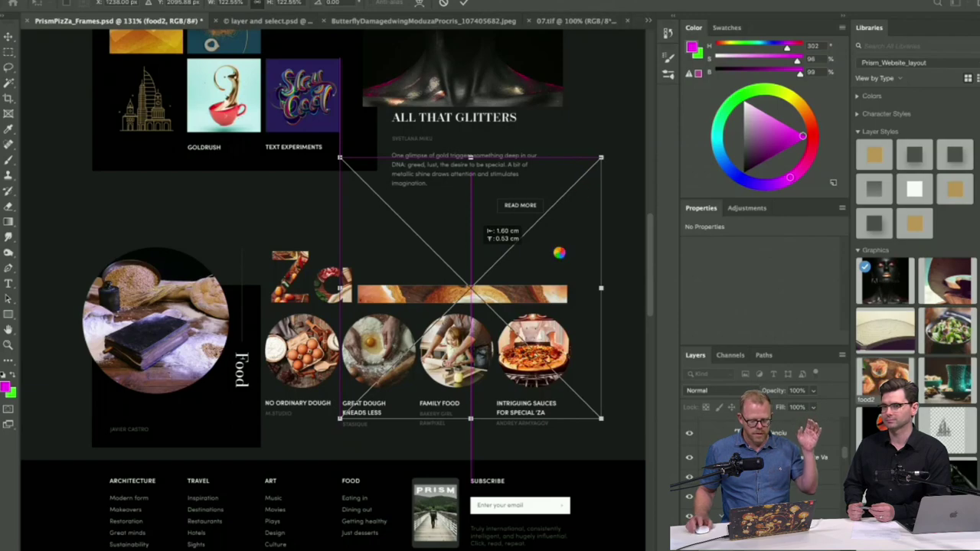
scroll(565, 59, "down", 2)
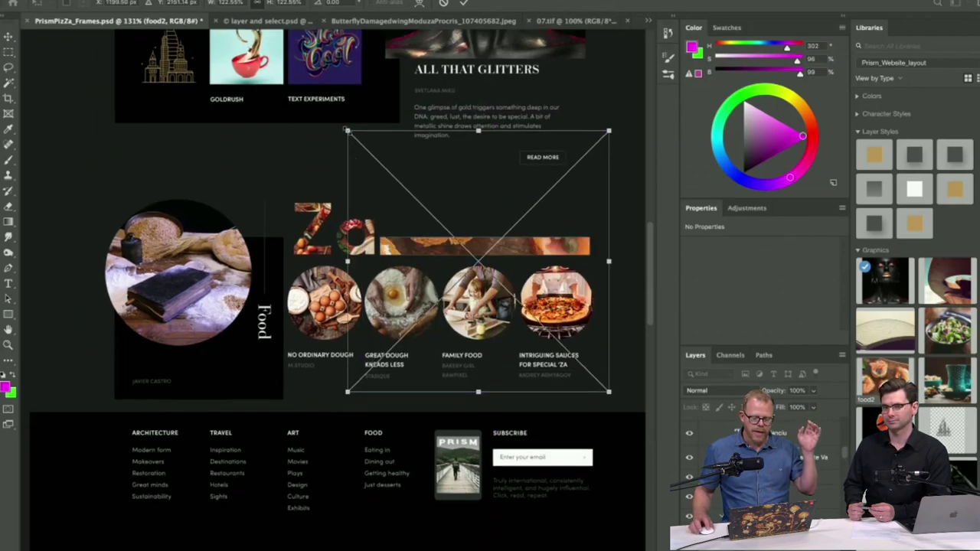
left_click_drag(347, 131, 396, 156)
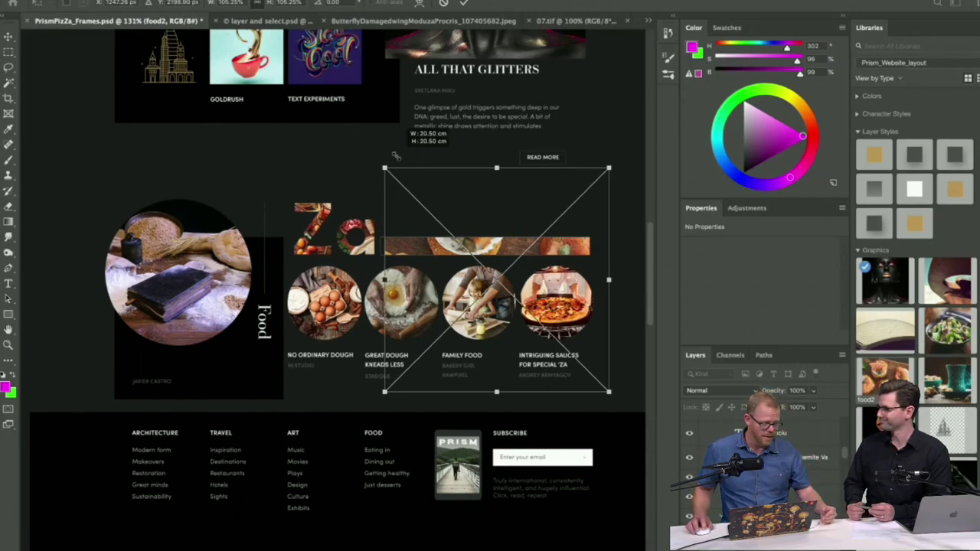
left_click_drag(396, 155, 360, 166)
scroll(360, 167, "down", 2)
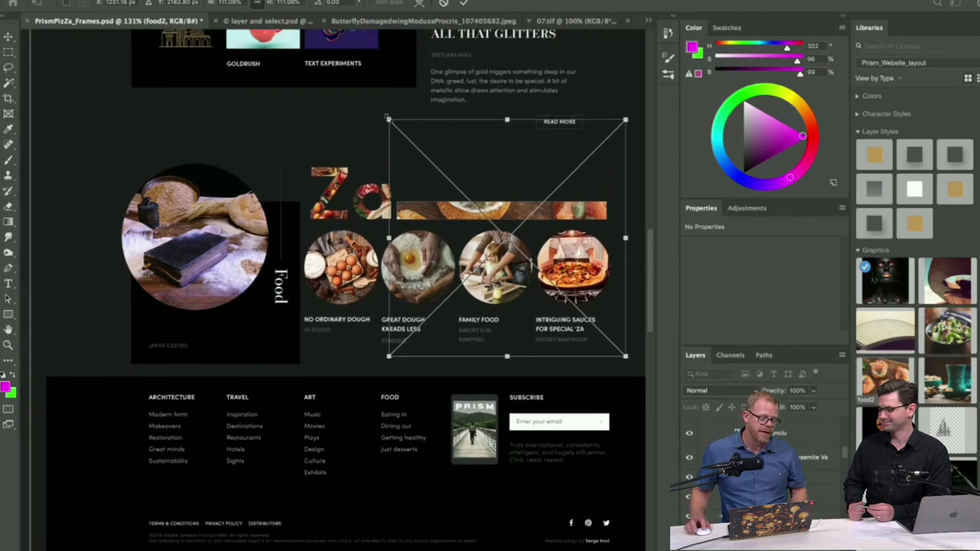
Step: Scale the food2 image non-proportionally to about 106.34% width and 85.51% height, and apply the transformation
left_click_drag(388, 119, 398, 171)
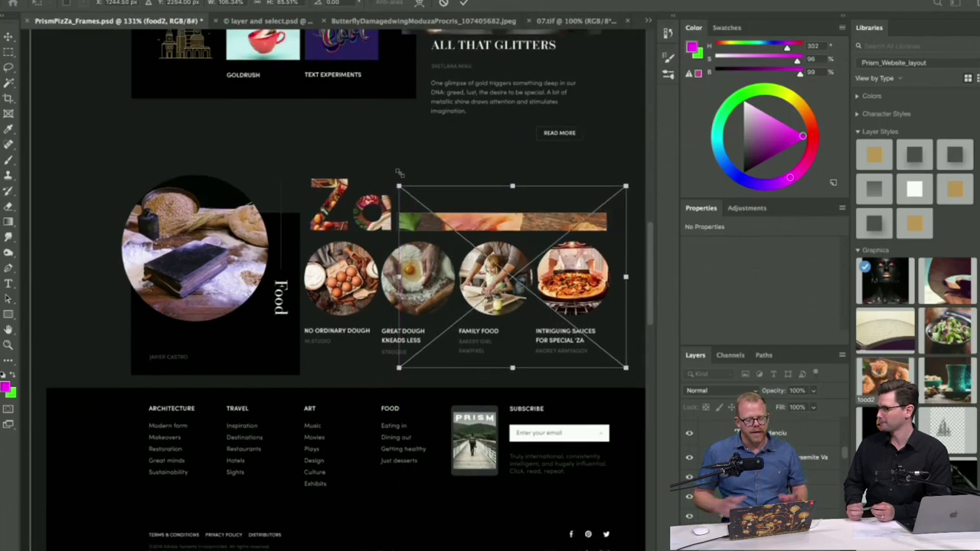
scroll(400, 173, "down", 10)
scroll(399, 173, "left", 4)
scroll(400, 173, "down", 1)
left_click_drag(520, 61, 298, 491)
key("ctrl+plus")
key("ctrl+plus")
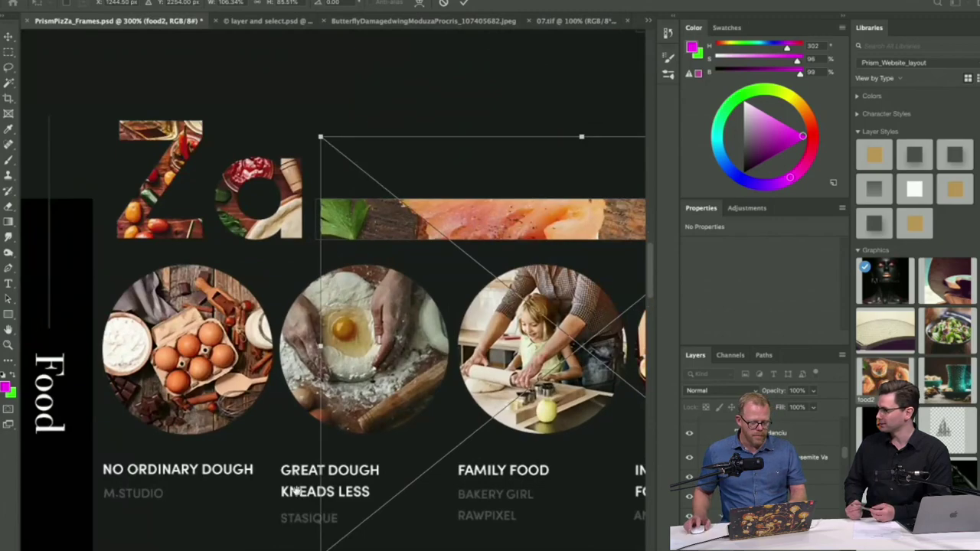
key("ctrl+minus")
key("ctrl+minus")
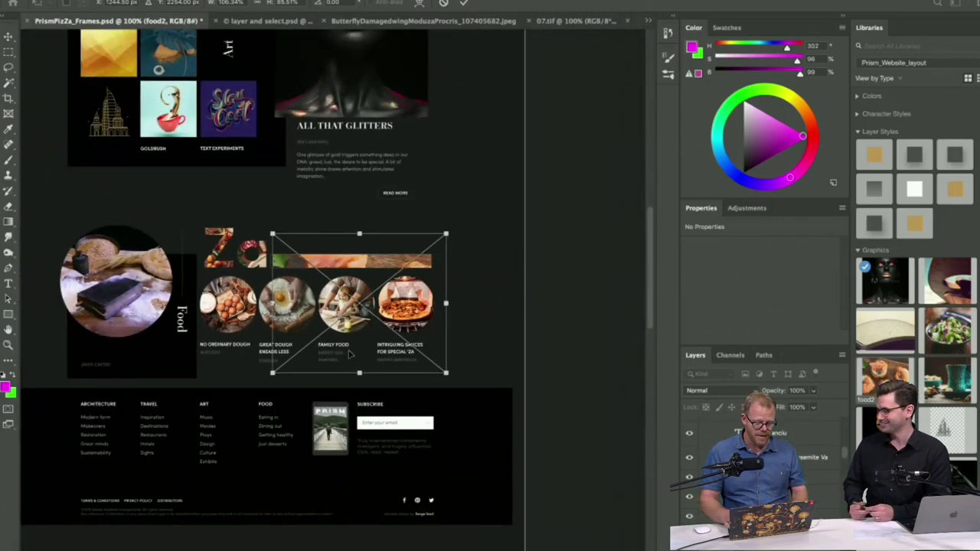
key("ctrl+plus")
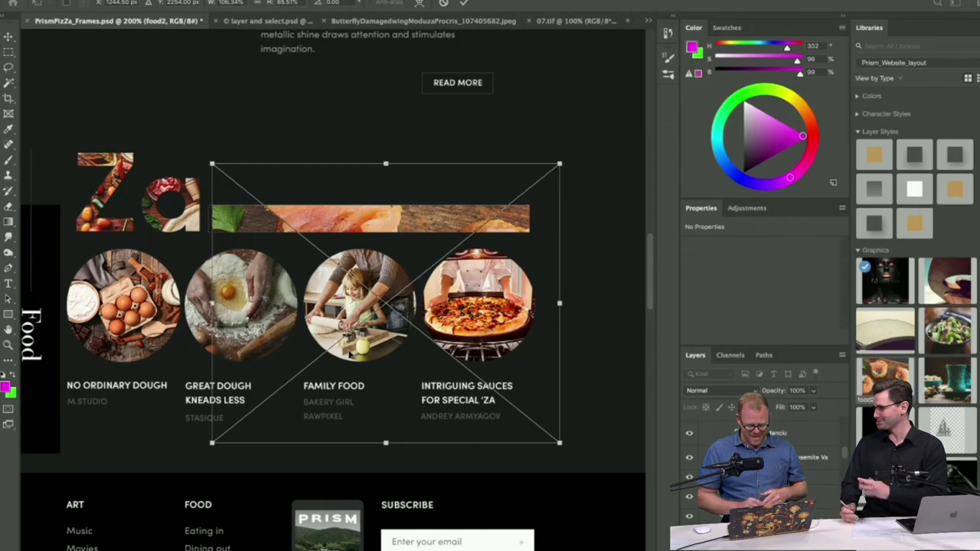
key("Return")
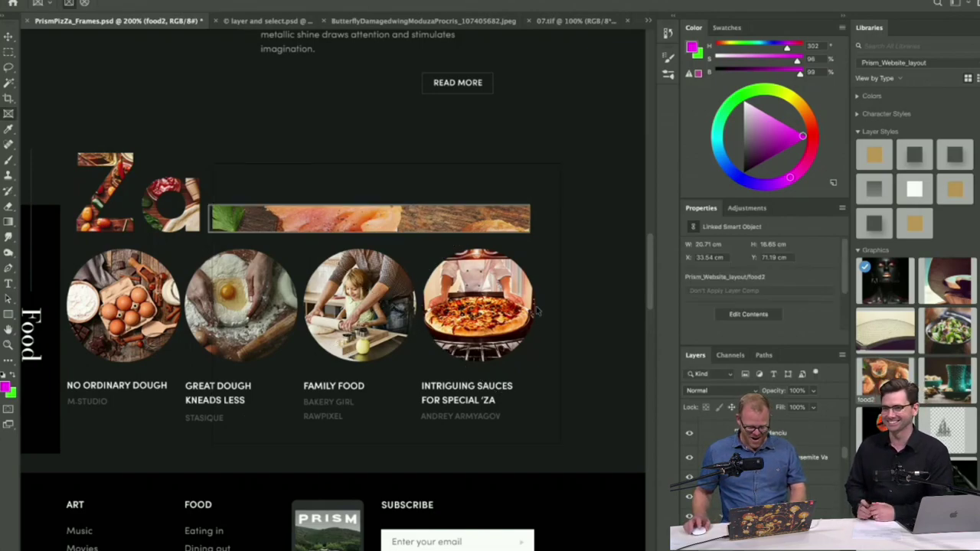
Step: Replace the pizza image in the Intriguing Sauces circular frame with food1, and fill the Za lettering frame with food3
right_click(476, 247)
left_click(528, 305)
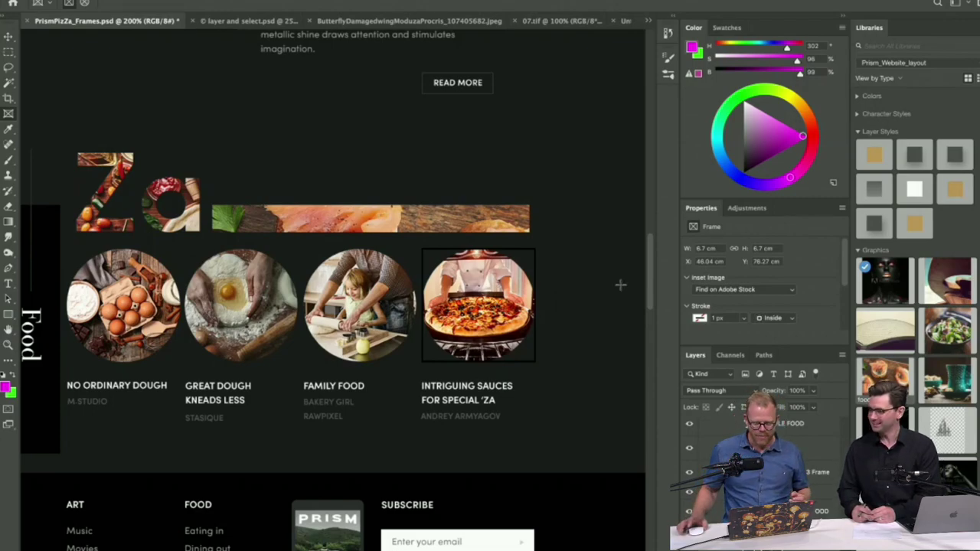
left_click_drag(947, 325, 508, 292)
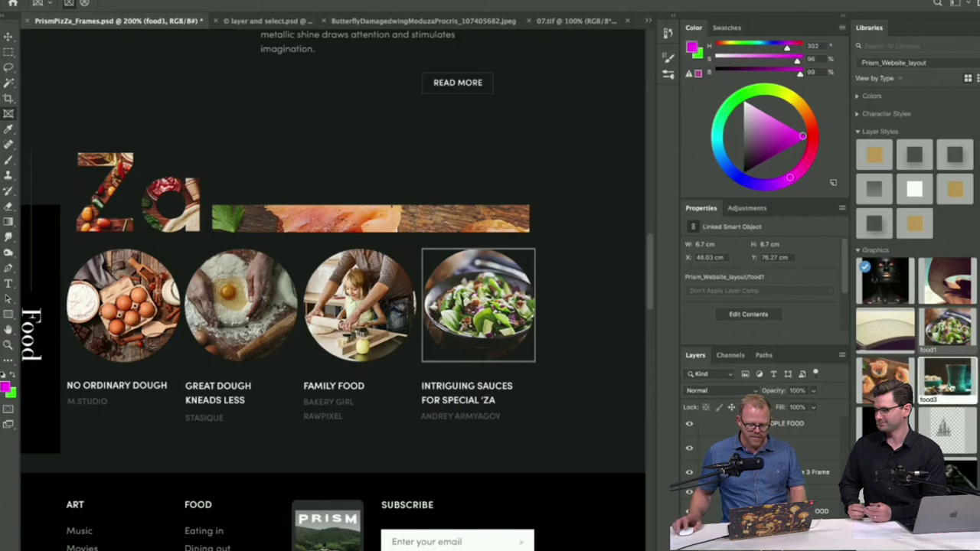
left_click_drag(947, 376, 183, 186)
key("c")
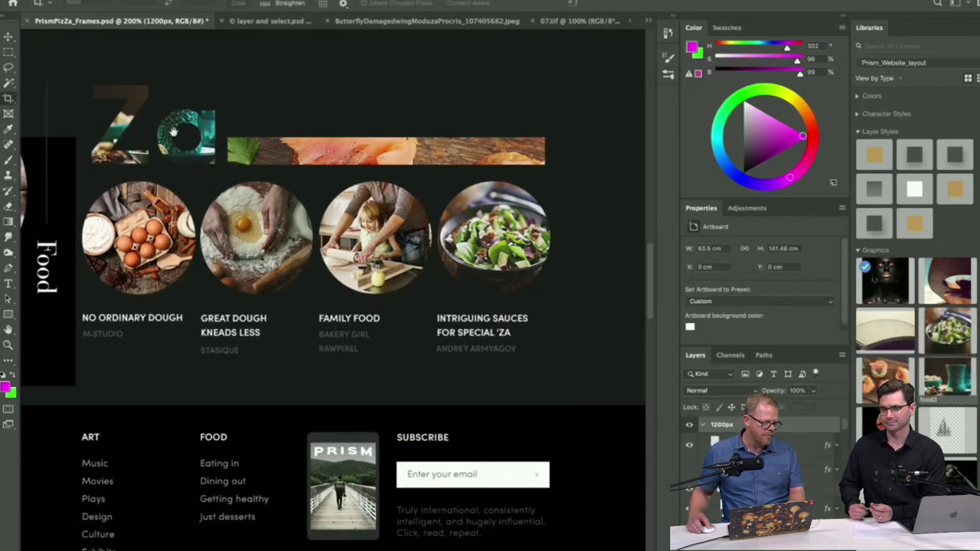
Step: Try to scale the food3 Frame of the Za lettering proportionally to about 95.48%
scroll(291, 244, "up", 3)
scroll(291, 244, "left", 2)
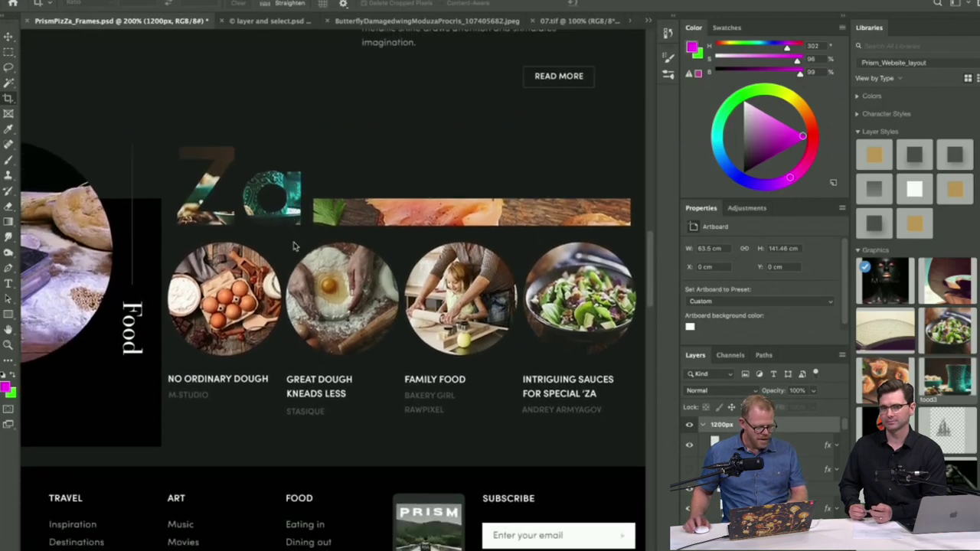
right_click(251, 188)
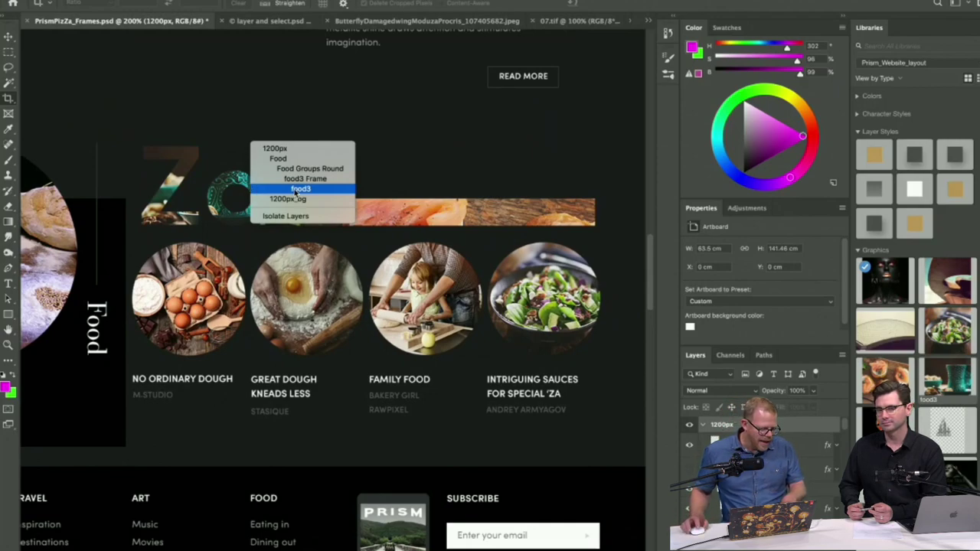
left_click(261, 178)
key("ctrl+t")
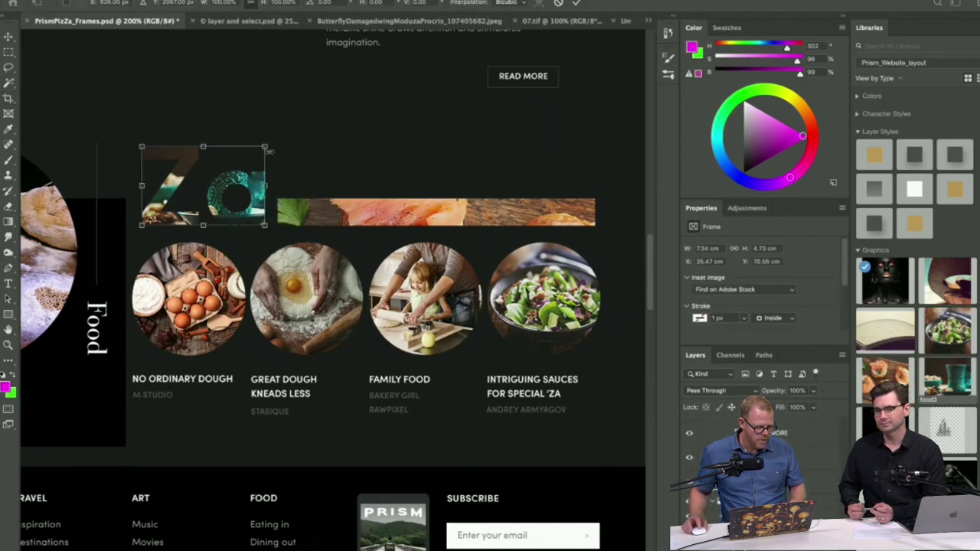
left_click_drag(265, 147, 245, 125)
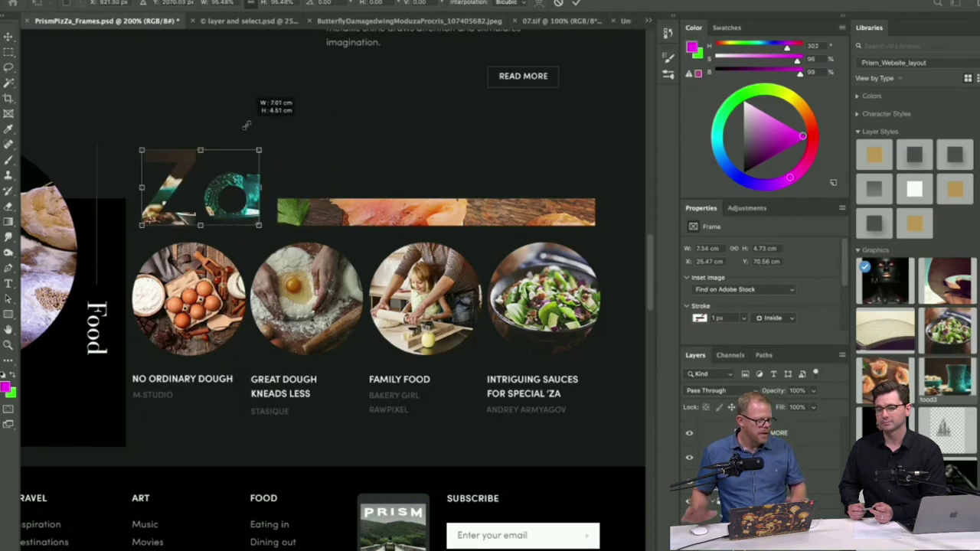
scroll(245, 124, "down", 1)
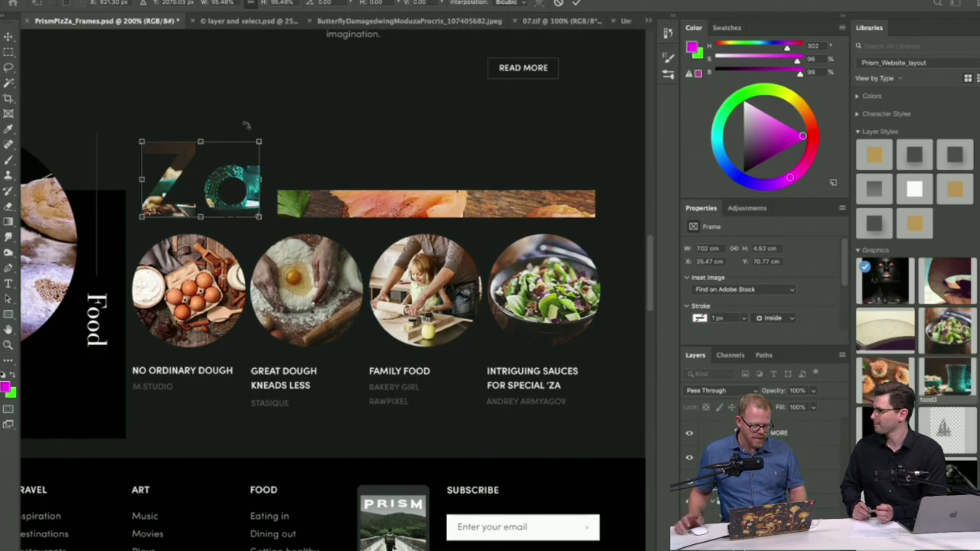
key("Return")
Step: Try moving the Family Food circular frame slightly, undo the move, and list the layers at that spot
left_click_drag(427, 265, 434, 276)
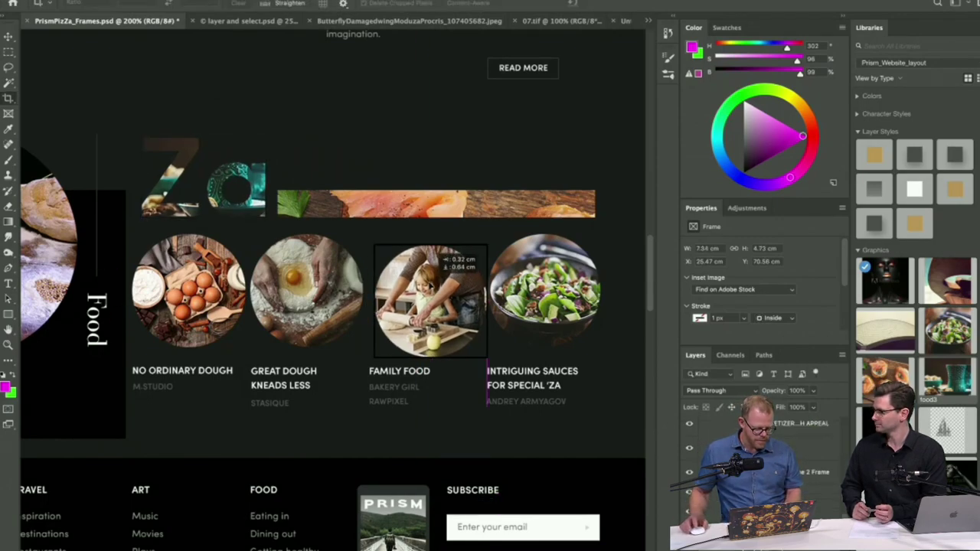
key("ctrl+z")
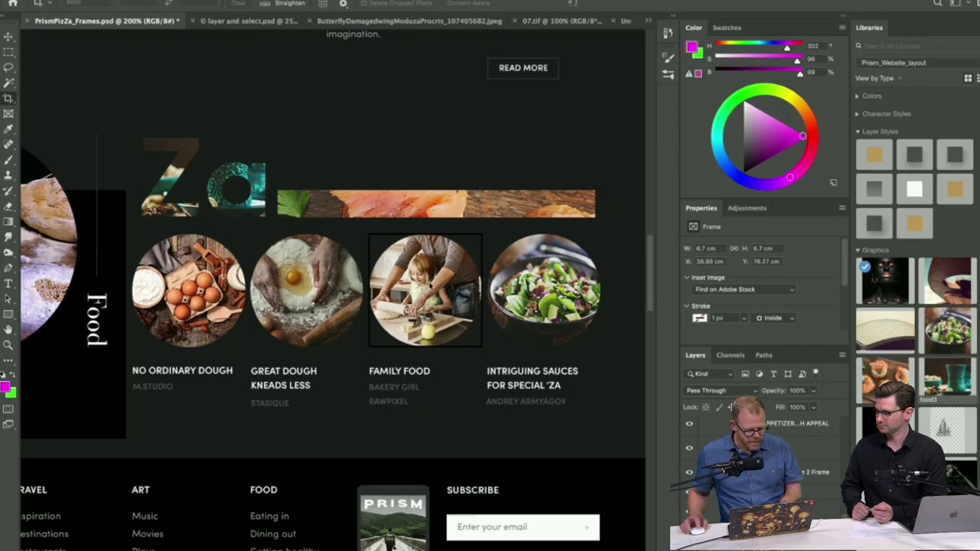
right_click(430, 286)
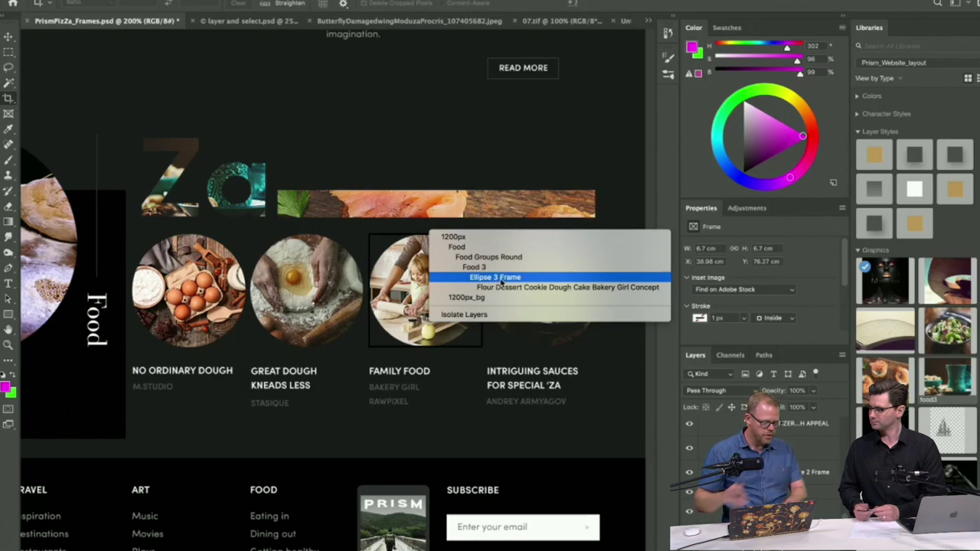
left_click(472, 115)
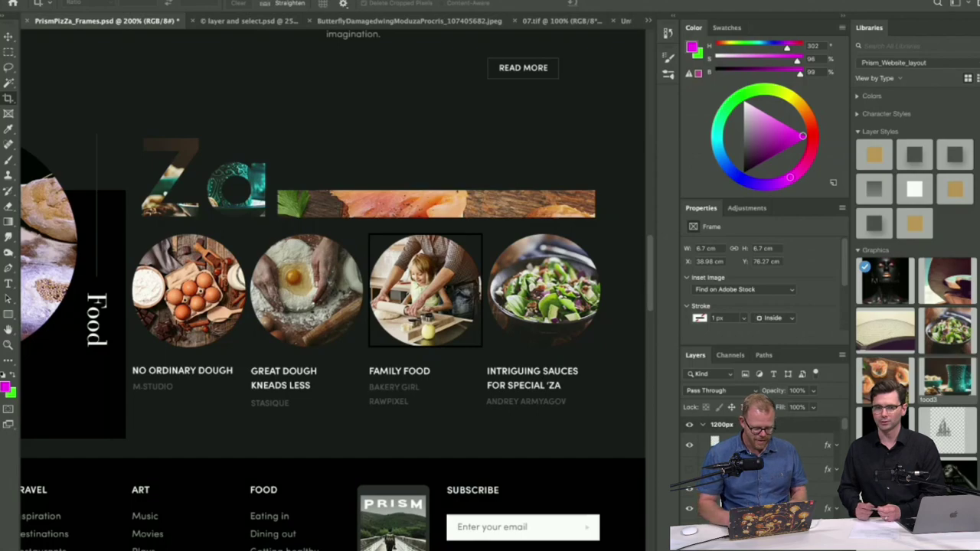
Step: Convert the M lettering over the Travel stadium image into a frame named M, 281 px wide and 234 px high
key("ctrl+minus")
scroll(357, 106, "up", 8)
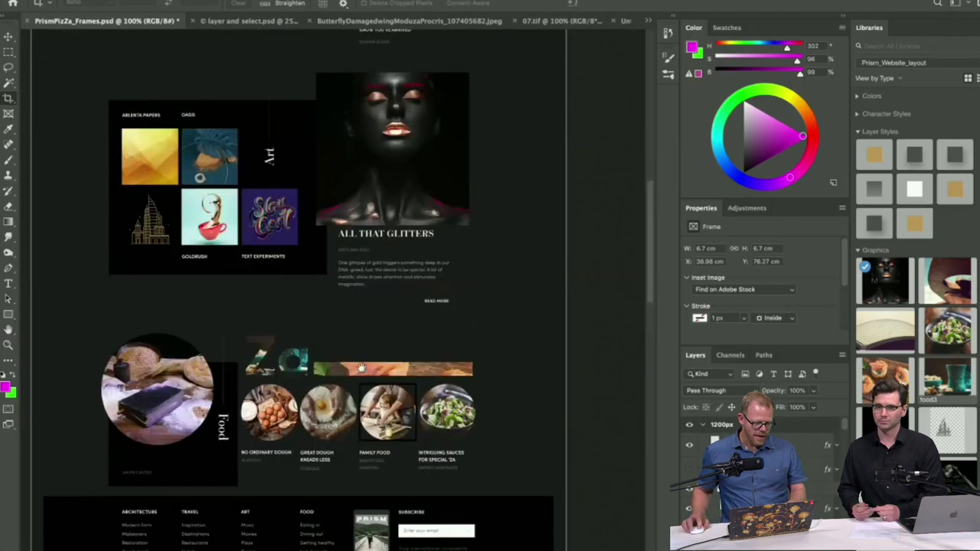
right_click(436, 126)
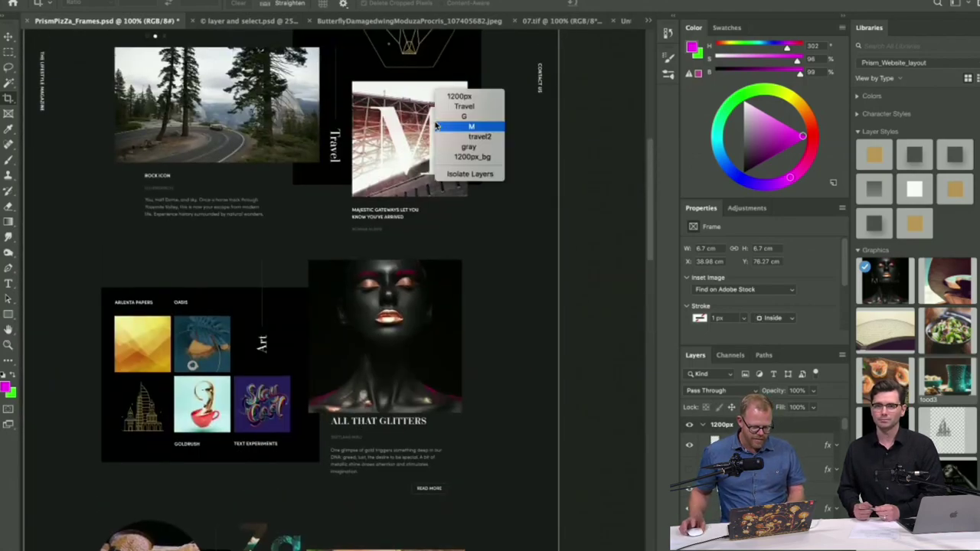
left_click(438, 127)
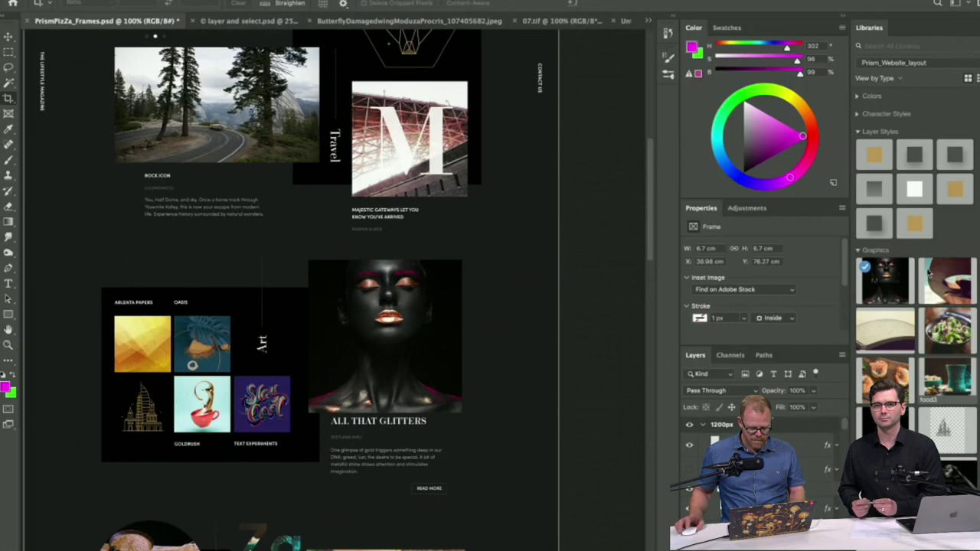
left_click(841, 358)
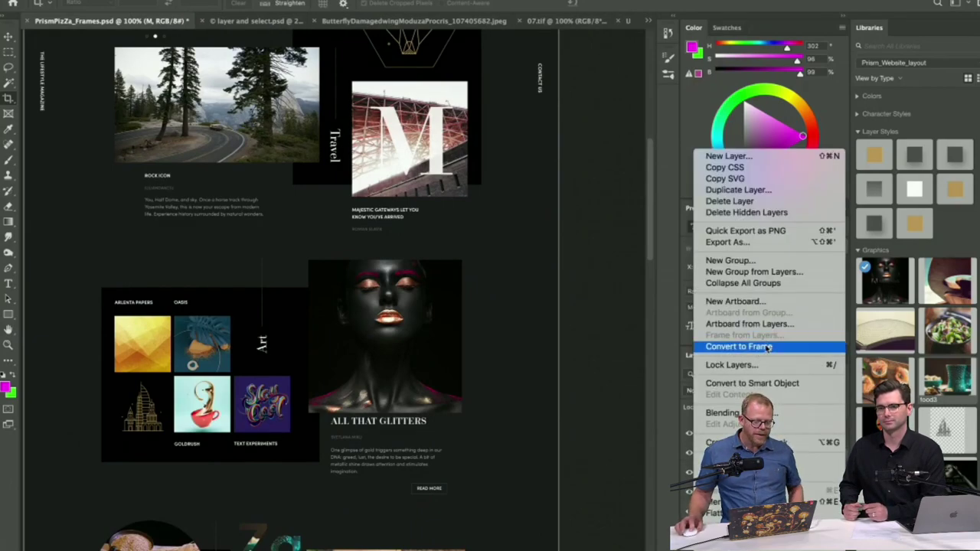
left_click(739, 347)
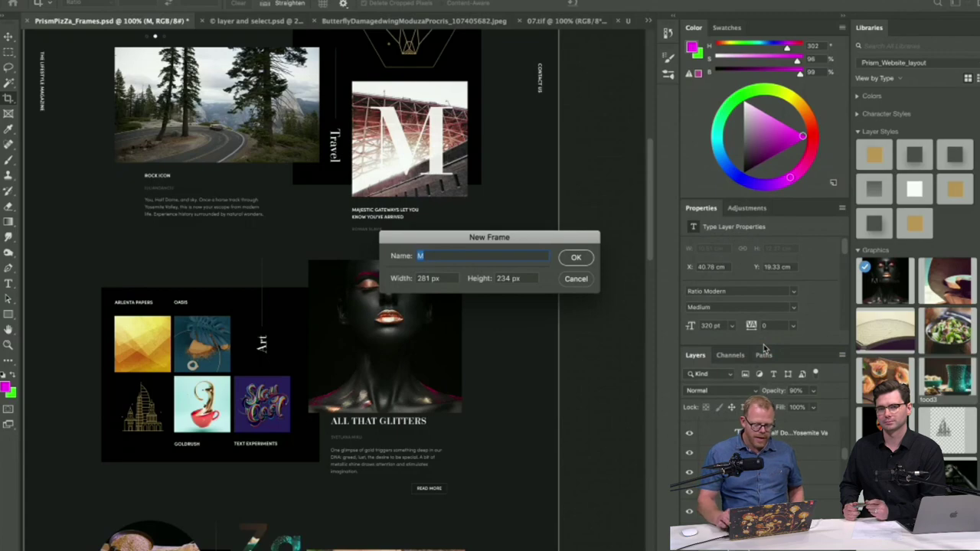
key("Return")
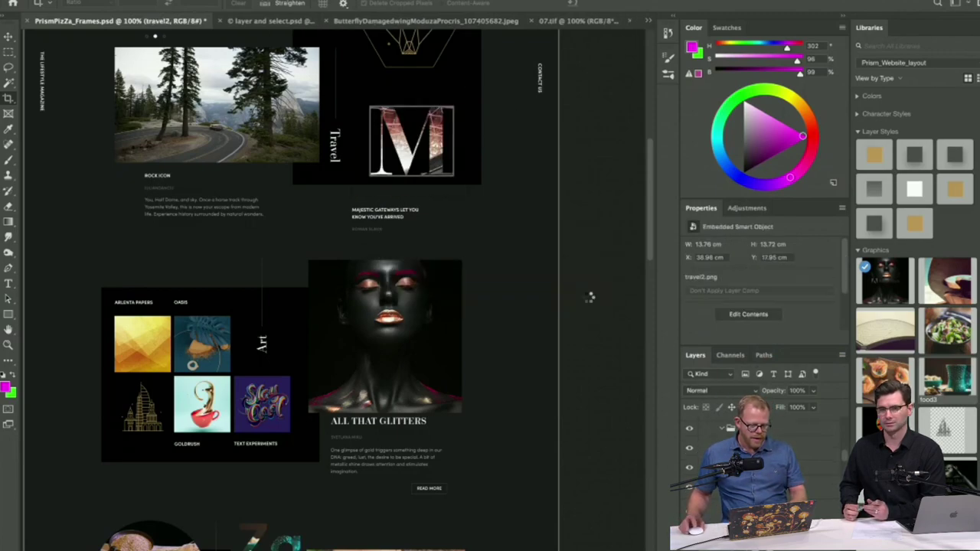
Step: Scale the travel2 image in the M frame proportionally to about 77.72%, and replace it with the library's Munich Autumn-Series image
key("ctrl+t")
left_click_drag(449, 116, 439, 117)
left_click_drag(457, 198, 482, 203)
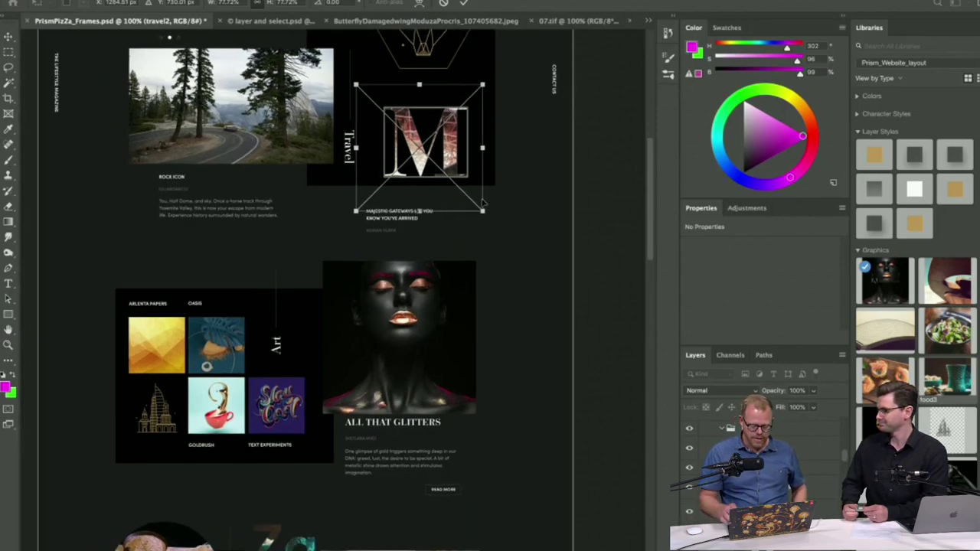
key("Return")
key("c")
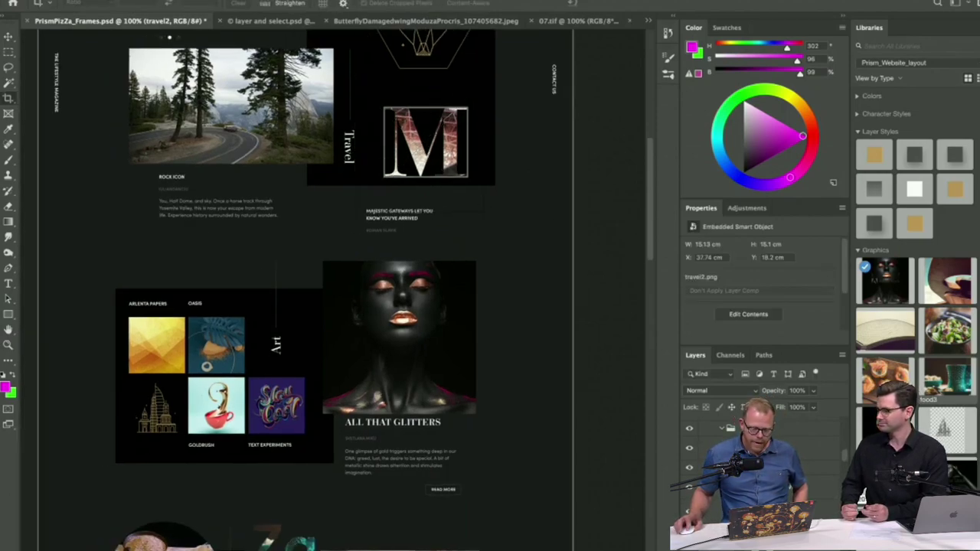
left_click_drag(965, 383, 453, 151)
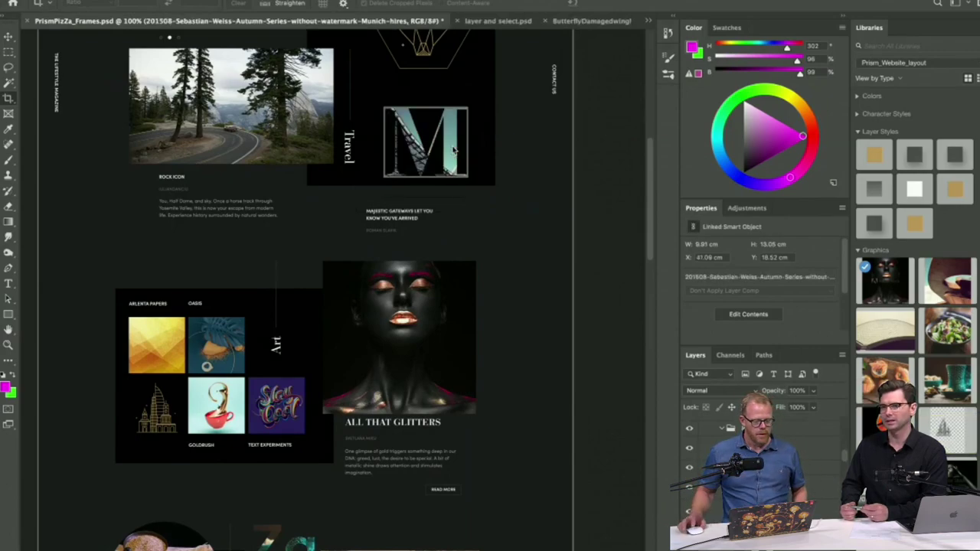
left_click(575, 149)
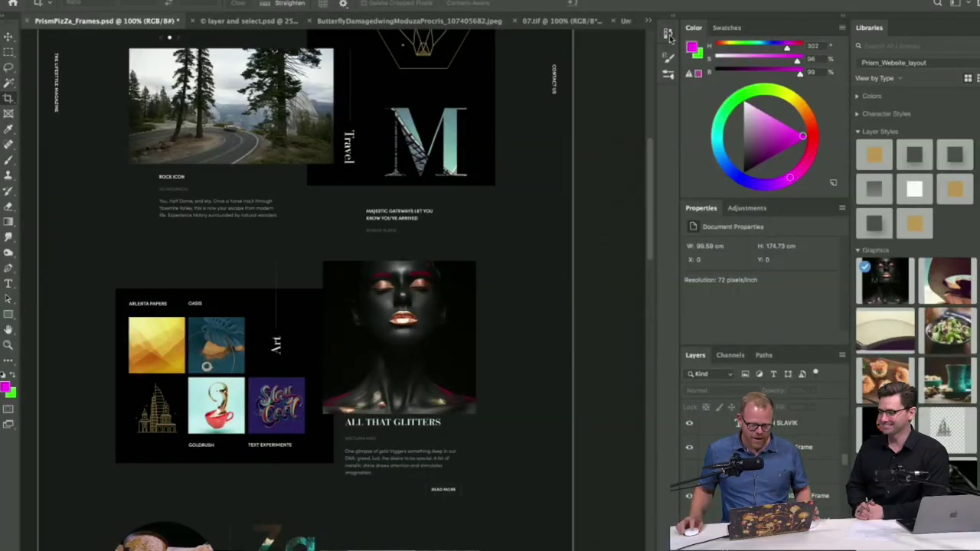
Step: Show the edit history and undo the M frame conversion and the preceding food image placements and transformation
left_click(668, 34)
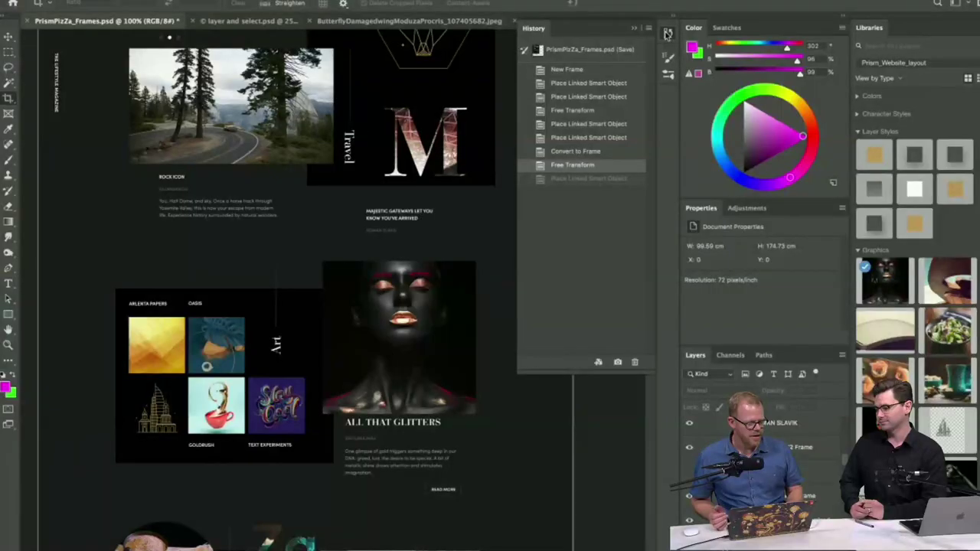
key("ctrl+z")
key("ctrl+z")
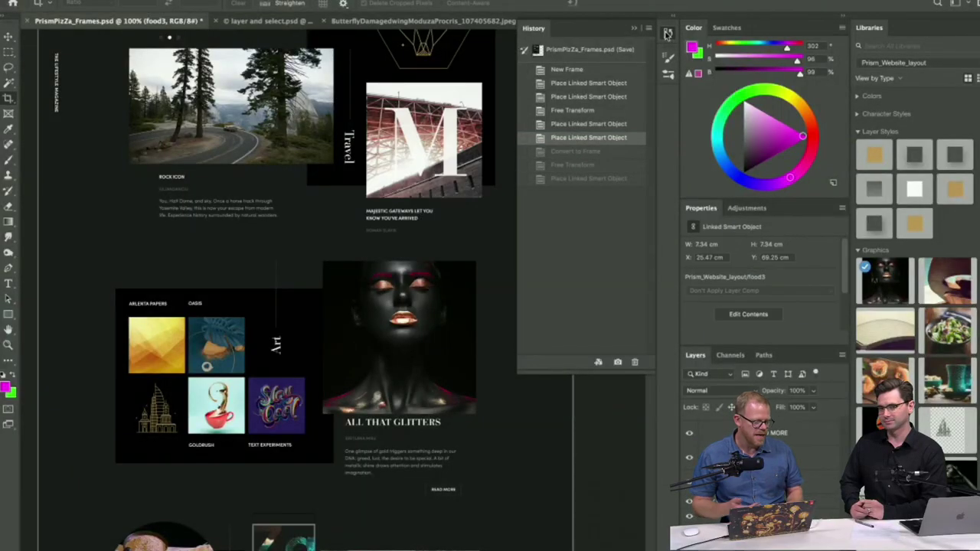
key("ctrl+z")
key("ctrl+z")
key("ctrl+z")
key("ctrl+z")
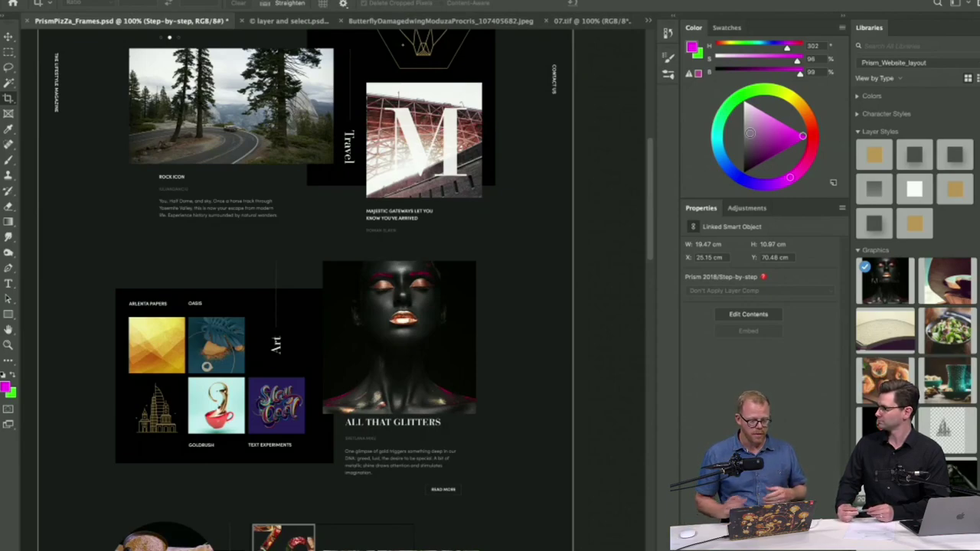
Step: In layer and select.psd, select the woman automatically with Select Subject and check the selection in Select and Mask
left_click(306, 22)
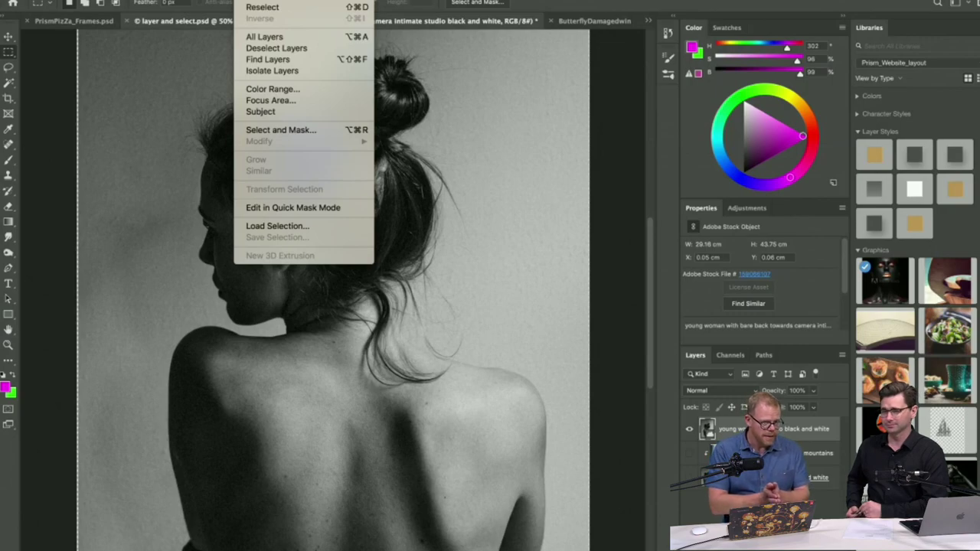
left_click(286, 115)
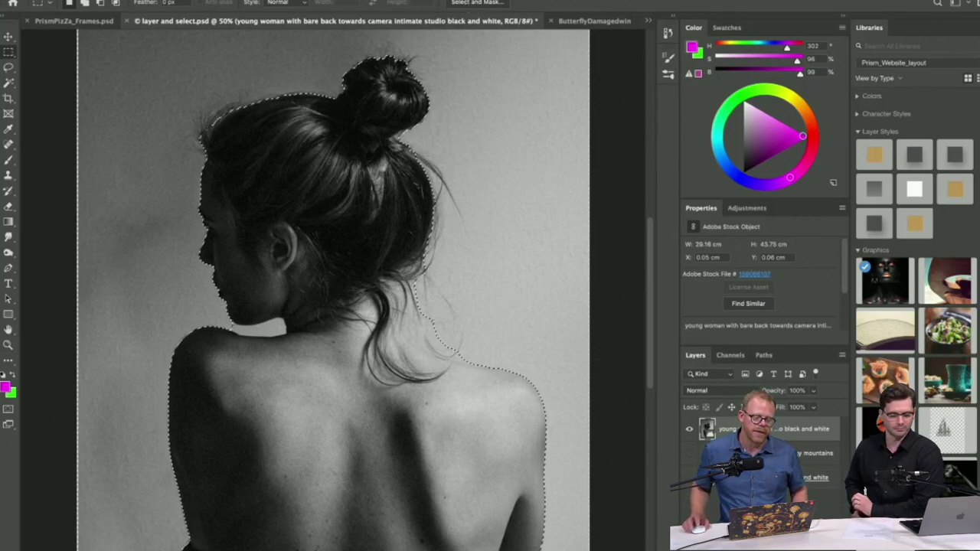
left_click(476, 3)
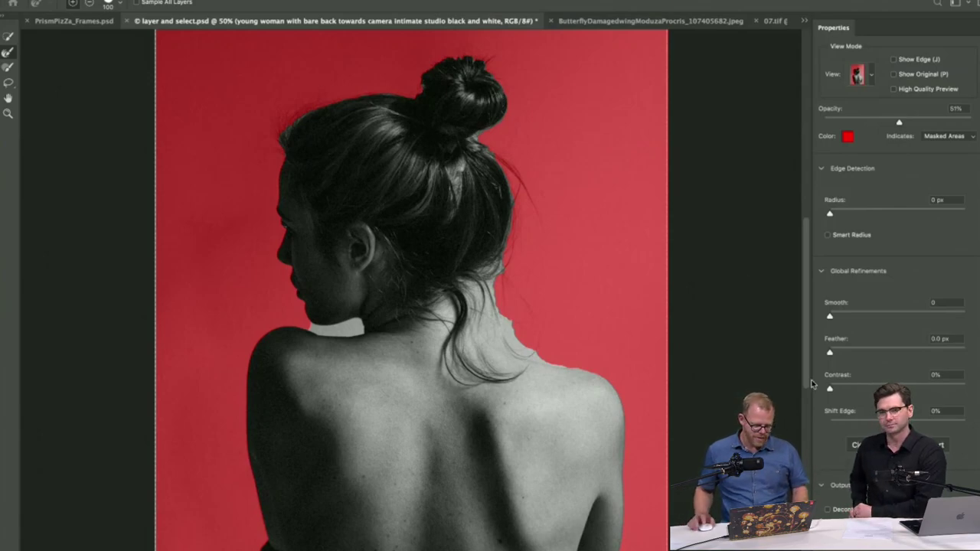
key("Return")
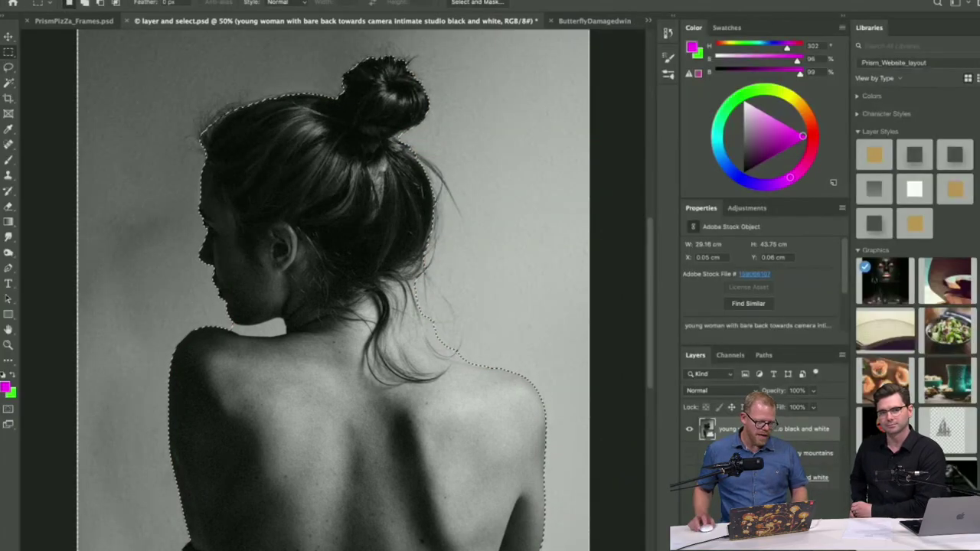
Step: In Select and Mask, refine the selection edge around the hair bun and forehead hair with the Refine Edge Brush
left_click(475, 4)
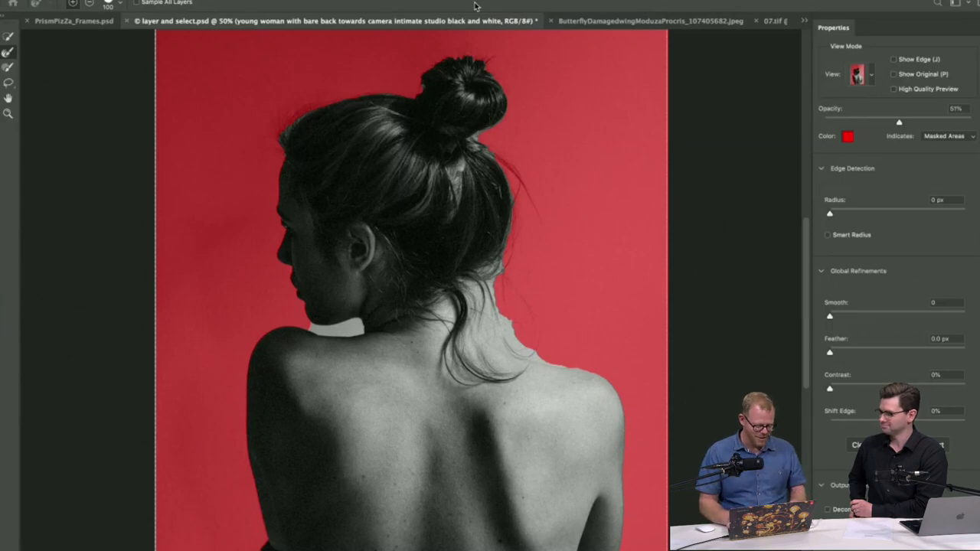
key("super+equal")
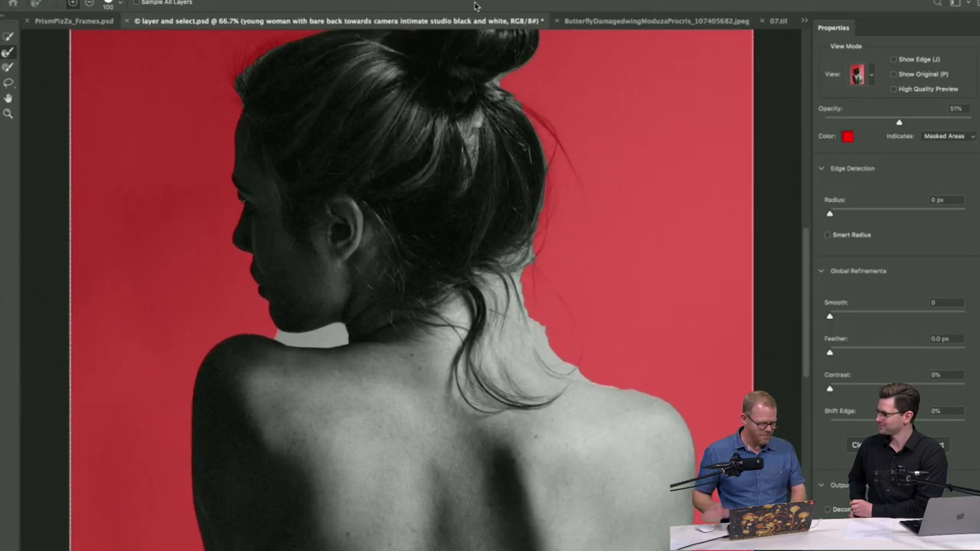
scroll(479, 221, "up", 3)
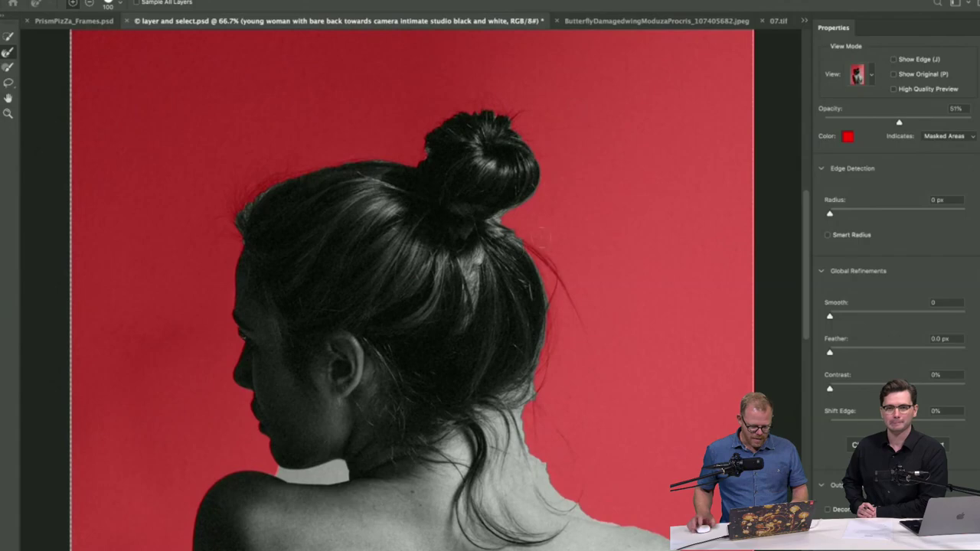
key("super+equal")
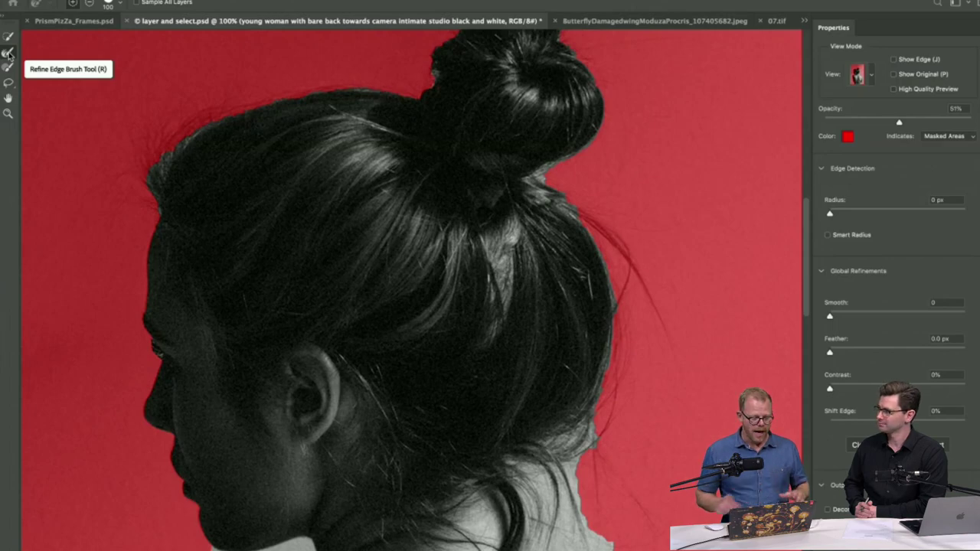
left_click(8, 53)
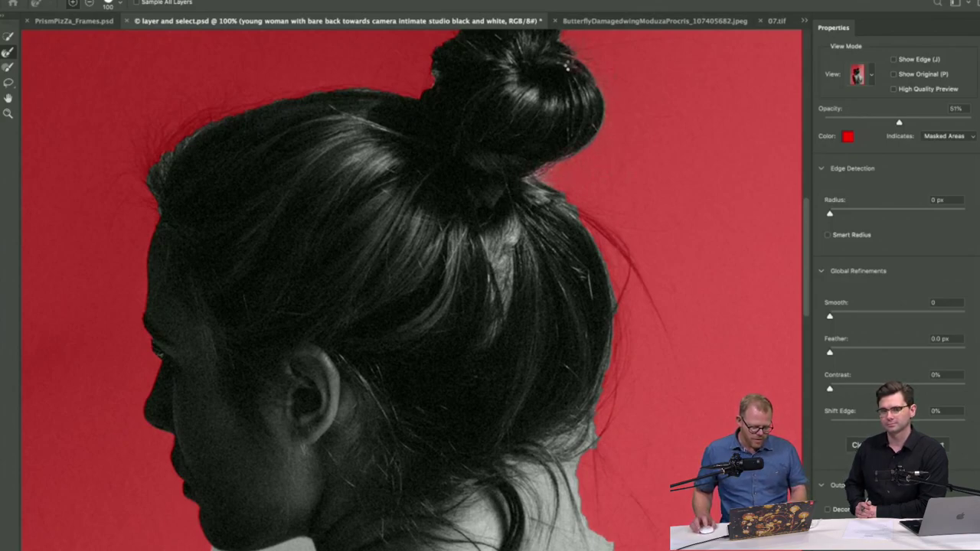
left_click_drag(560, 142, 532, 262)
mouse_move(551, 183)
left_mouse_down()
mouse_move(568, 116)
mouse_move(558, 76)
mouse_move(579, 87)
mouse_move(550, 74)
mouse_move(548, 84)
mouse_move(528, 62)
mouse_move(538, 67)
mouse_move(506, 77)
mouse_move(513, 85)
mouse_move(451, 101)
mouse_move(434, 121)
mouse_move(441, 147)
mouse_move(422, 158)
mouse_move(436, 147)
mouse_move(386, 165)
mouse_move(365, 143)
mouse_move(263, 163)
mouse_move(153, 222)
mouse_move(229, 192)
mouse_move(153, 223)
mouse_move(230, 173)
mouse_move(168, 200)
mouse_move(134, 236)
mouse_move(150, 196)
mouse_move(148, 242)
mouse_move(147, 216)
mouse_move(215, 170)
left_mouse_up()
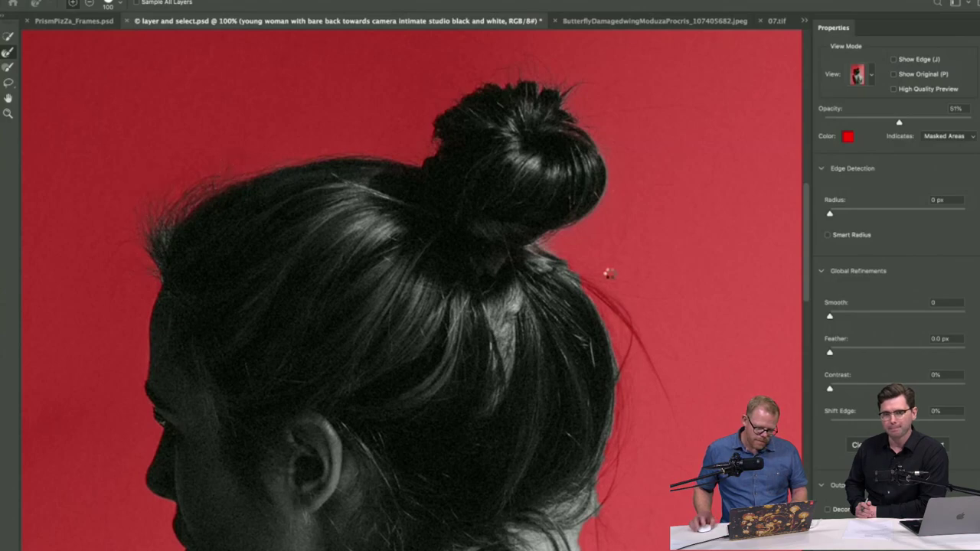
Step: Refine the selection edge along the loose hair behind the head and neck, and clear the gap between chin and shoulder
scroll(602, 276, "down", 1)
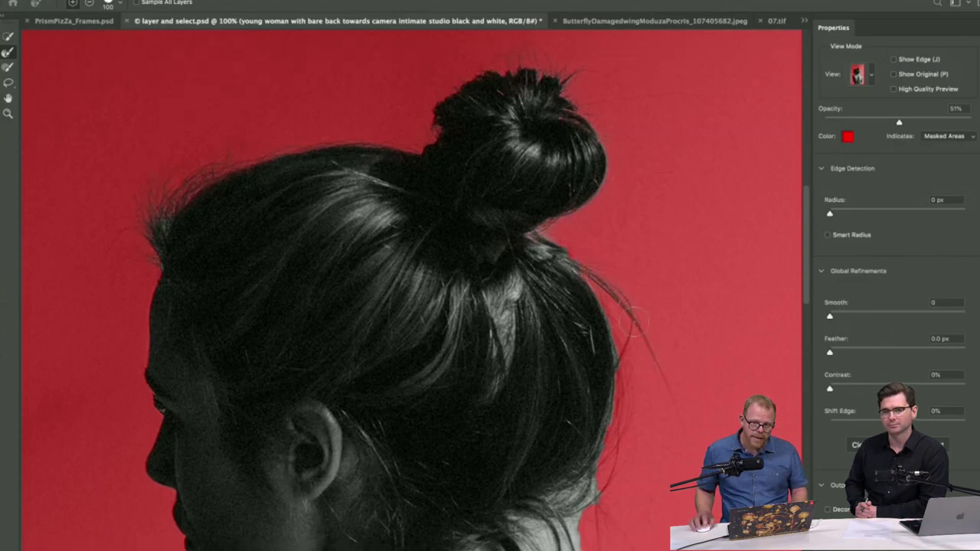
mouse_move(615, 381)
left_mouse_down()
mouse_move(623, 383)
mouse_move(594, 460)
mouse_move(529, 501)
left_mouse_up()
left_click_drag(619, 422, 606, 315)
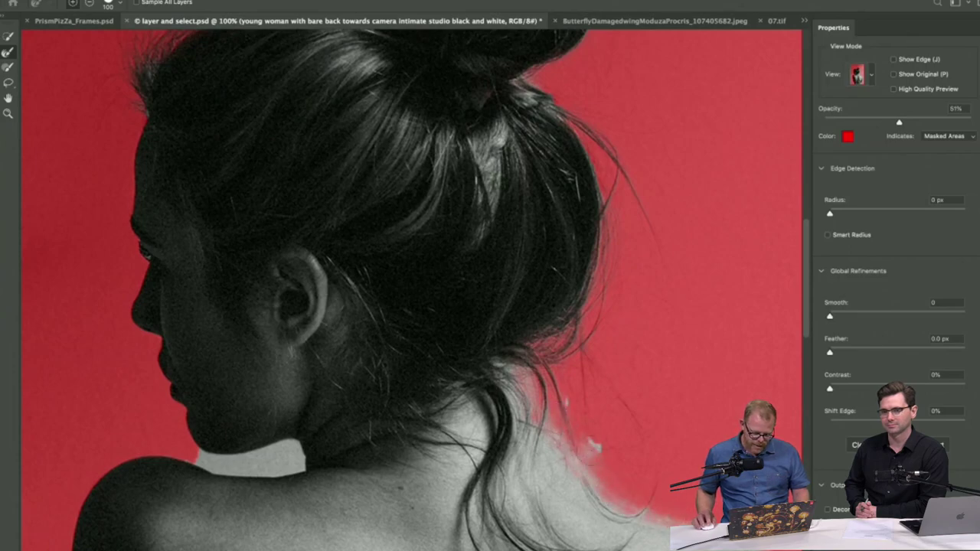
scroll(288, 444, "down", 1)
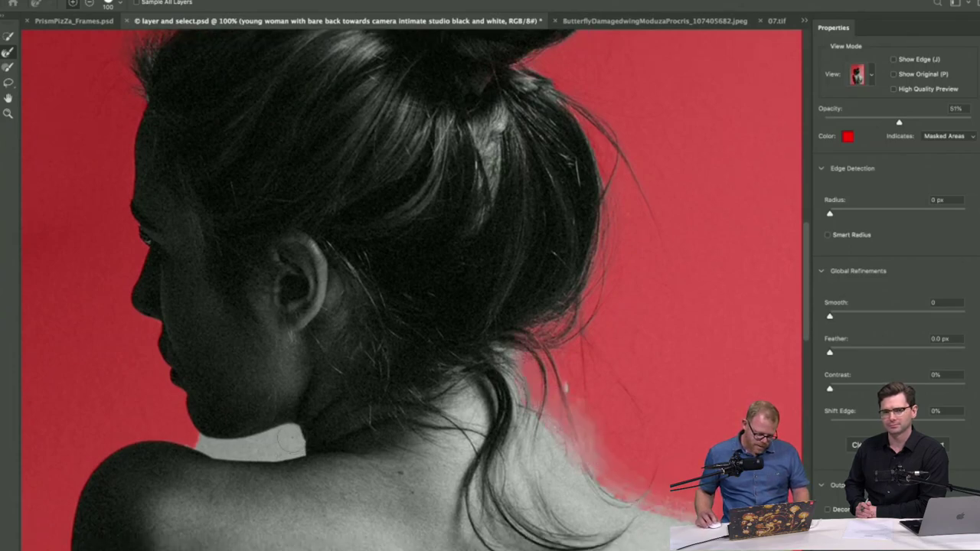
mouse_move(288, 440)
left_mouse_down()
mouse_move(232, 430)
mouse_move(200, 444)
left_mouse_up()
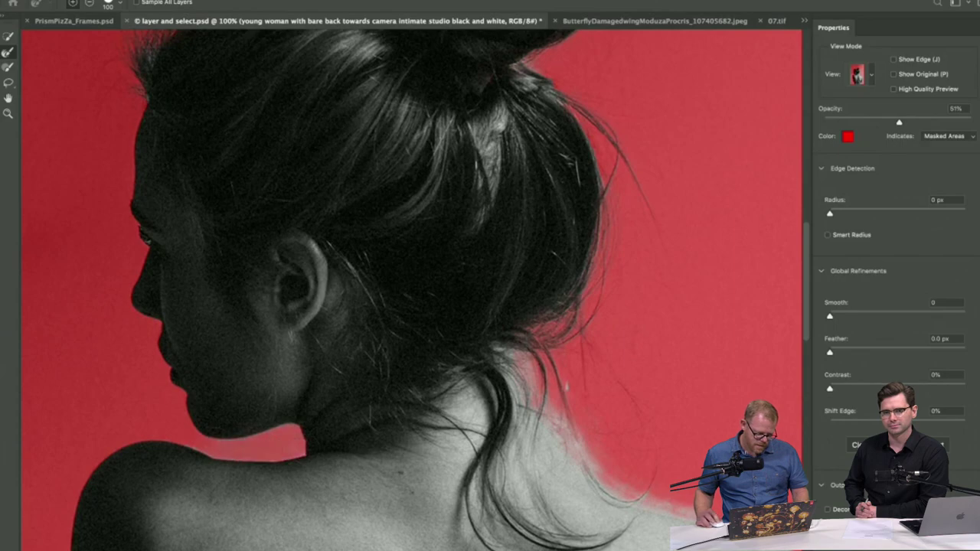
Step: Apply the refined selection and turn it into a layer mask on the woman's layer
scroll(819, 403, "down", 1)
key("ctrl+0")
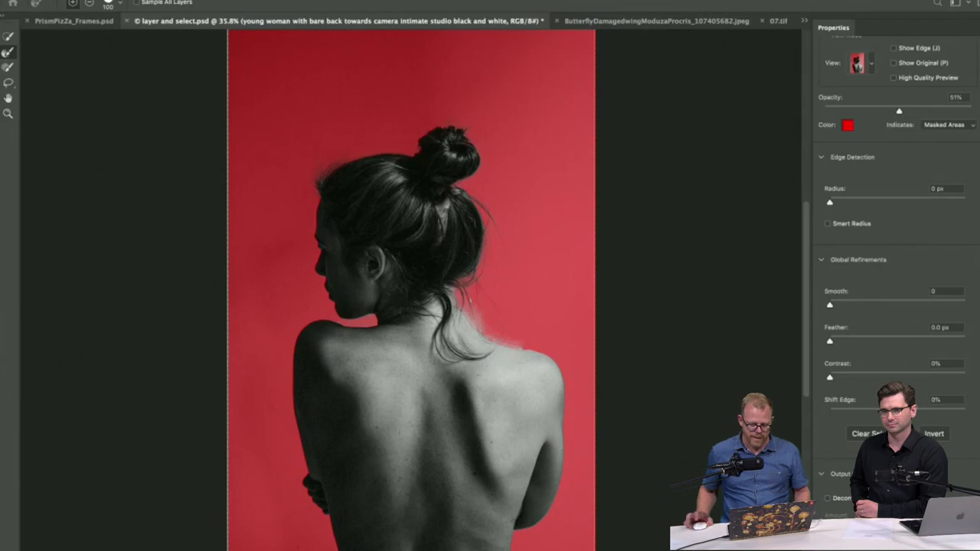
key("Return")
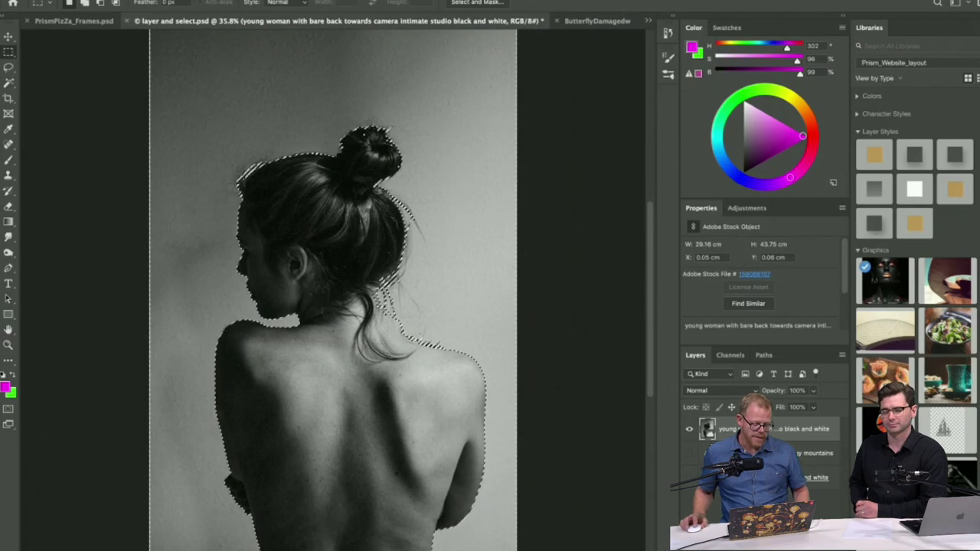
left_click(736, 543)
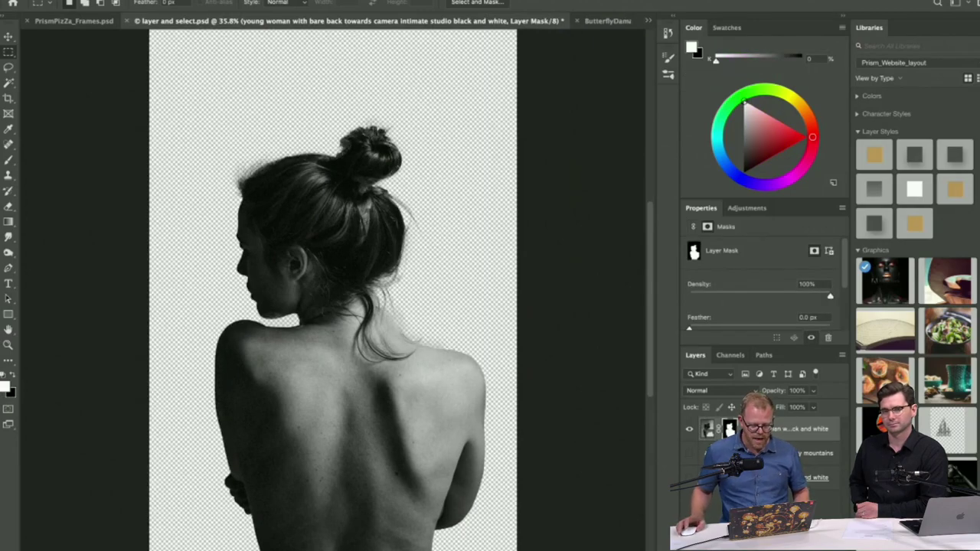
Step: Place the coniferous forest in foggy mountains image from the Stock library over the masked woman
left_click(911, 63)
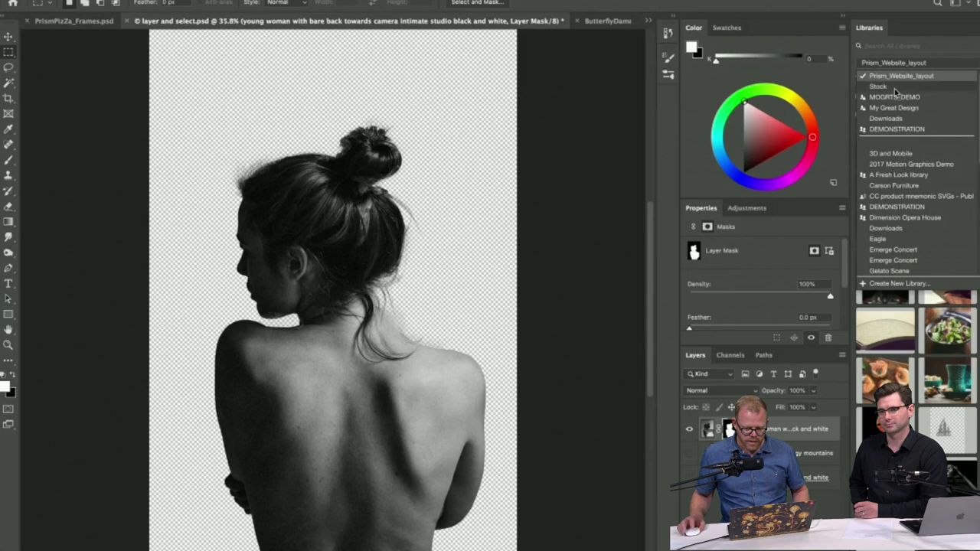
left_click(891, 87)
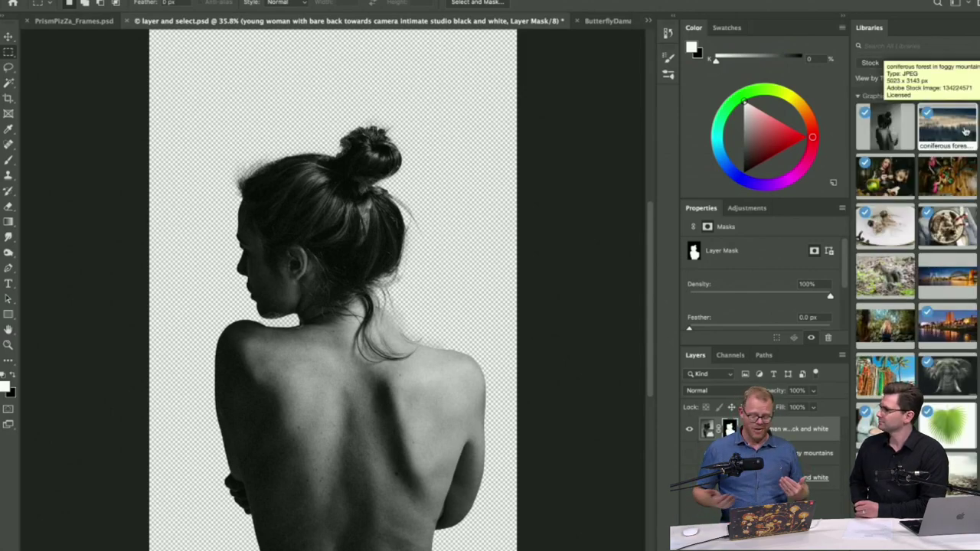
left_click_drag(966, 131, 329, 401)
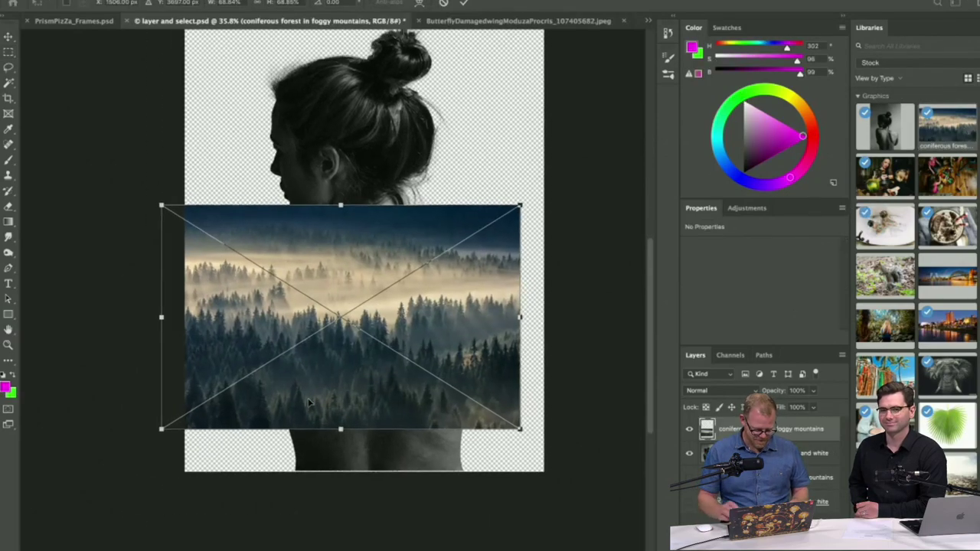
Step: Enlarge the placed forest image to about 163%, position it to cover the woman, and commit the placement
key("super+minus")
left_click_drag(481, 307, 675, 118)
key("super+z")
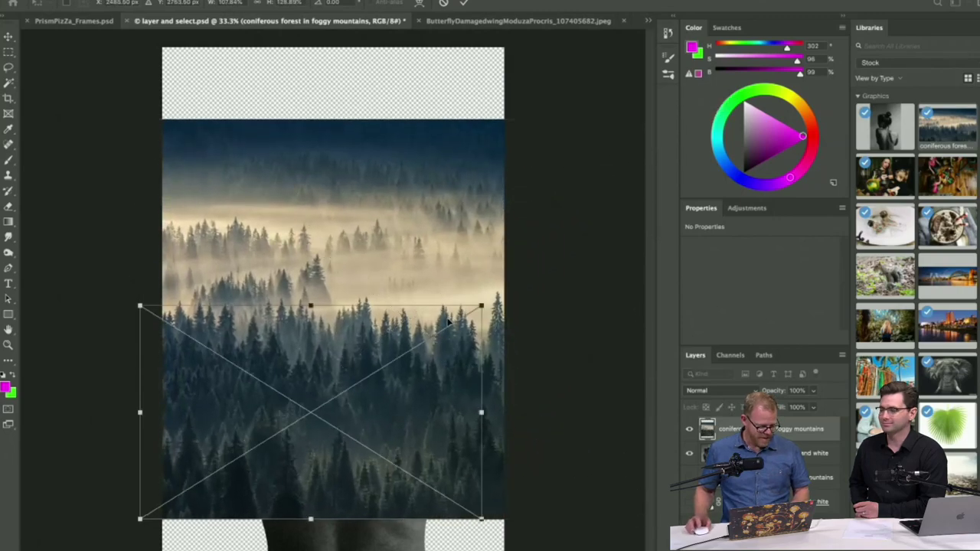
left_click_drag(139, 302, 22, 124)
left_click_drag(475, 190, 626, 103)
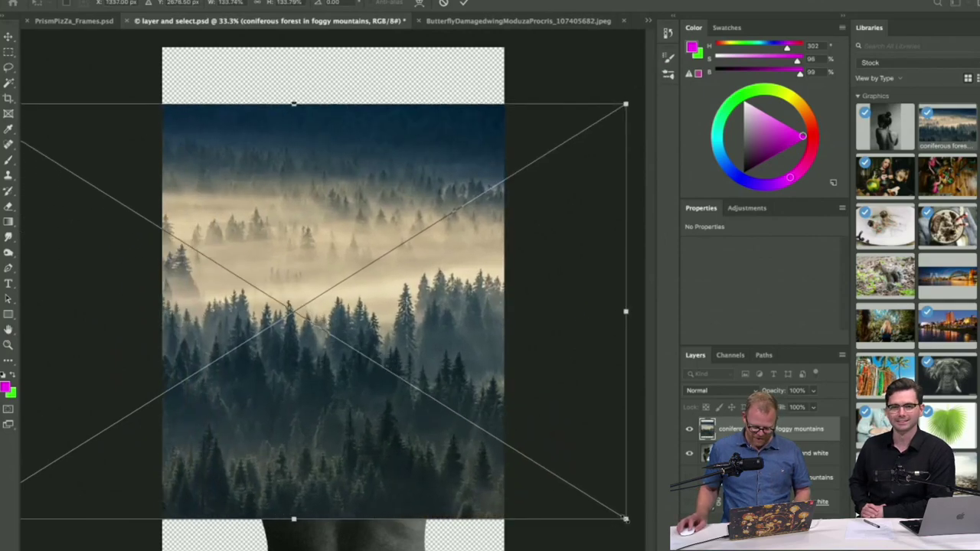
left_click_drag(625, 519, 643, 548)
left_click_drag(422, 469, 363, 437)
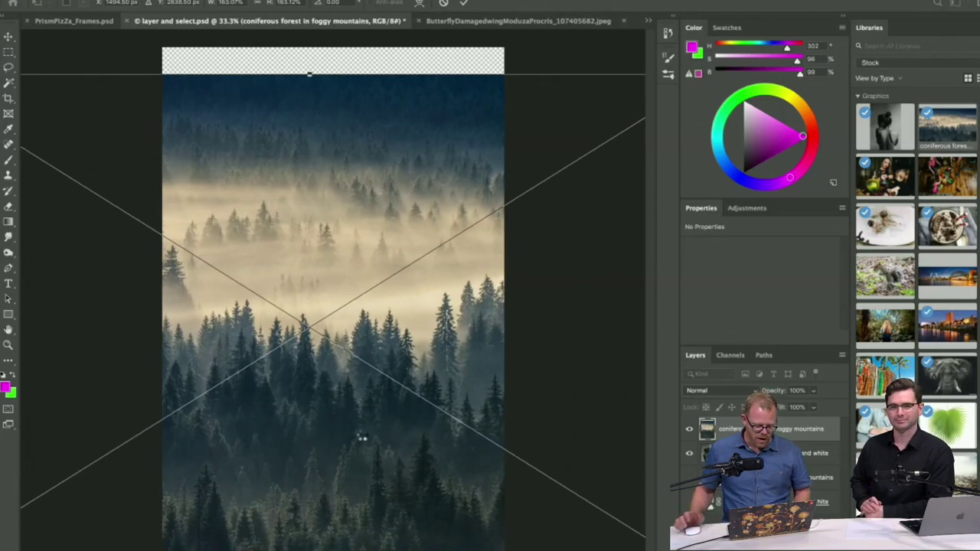
key("Return")
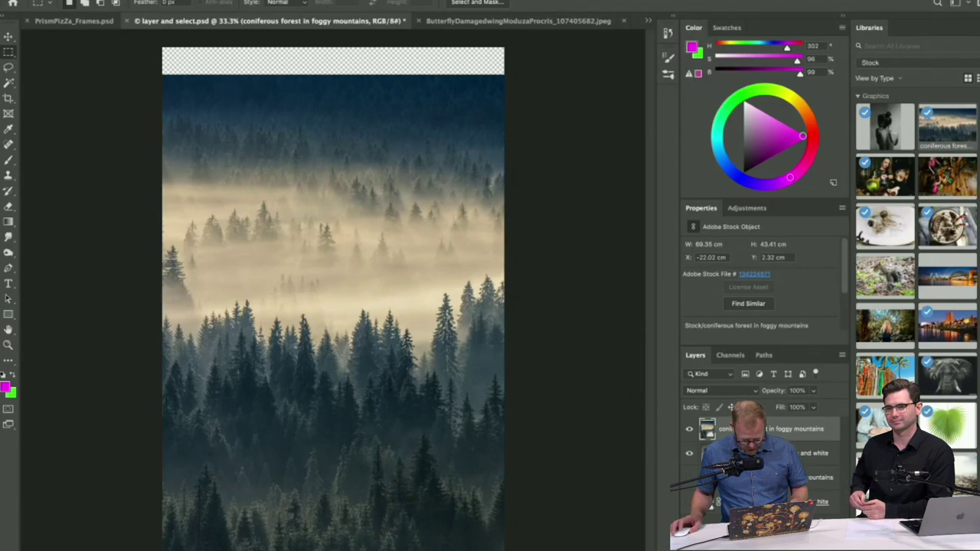
Step: Clip the forest layer to the masked woman's layer and set its blend mode to Hard Light
key("ctrl+alt+g")
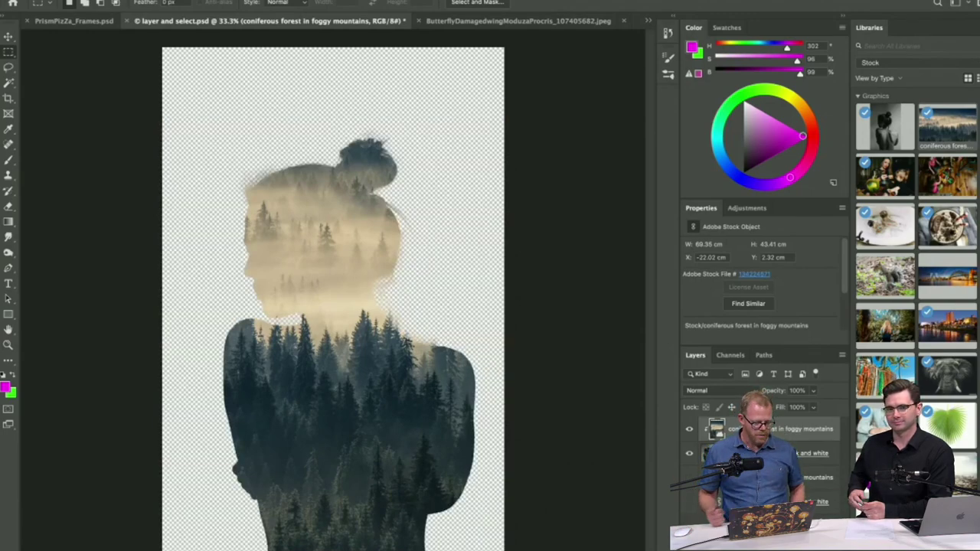
left_click(728, 394)
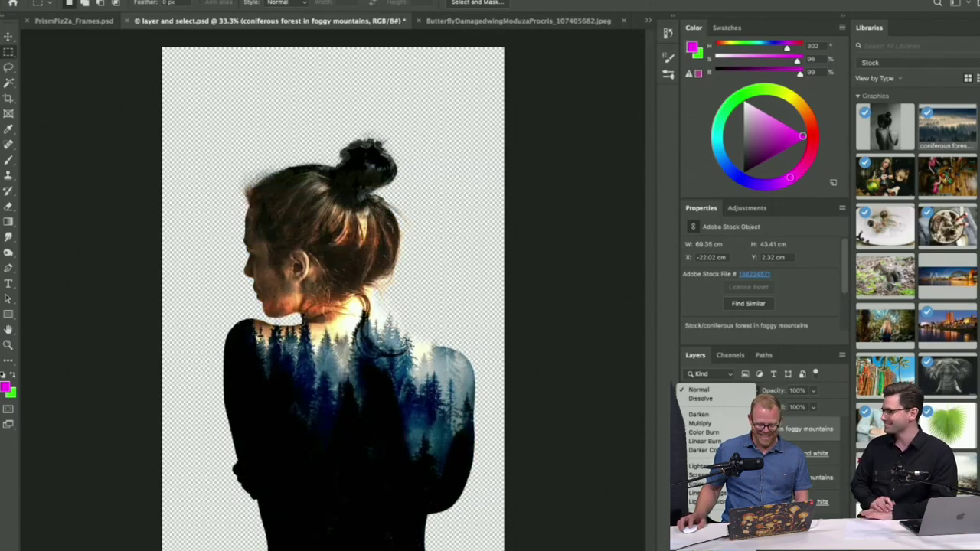
left_click(716, 391)
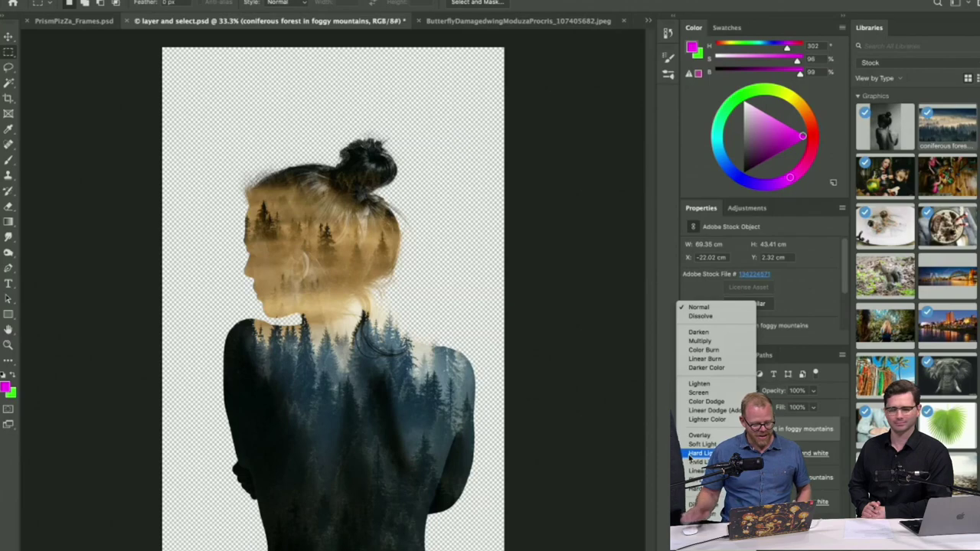
left_click(693, 454)
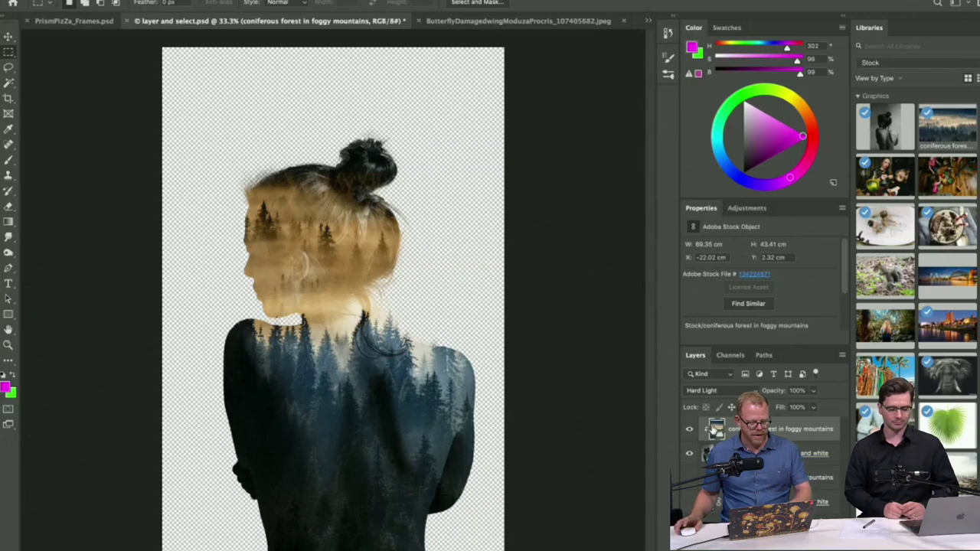
Step: Rotate the forest image about 92° counterclockwise and reposition it so the treeline runs vertically through the woman's figure
key("ctrl+t")
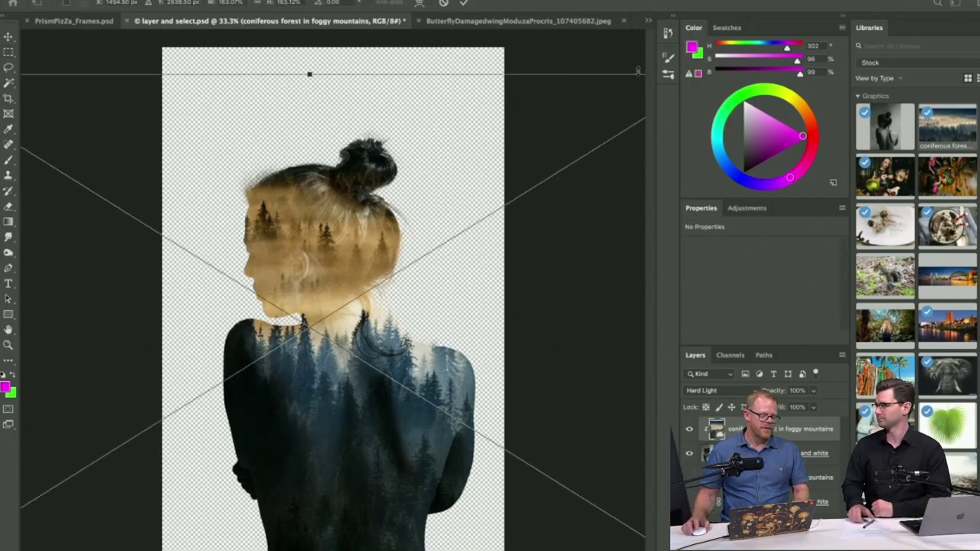
left_click_drag(309, 74, 276, 91)
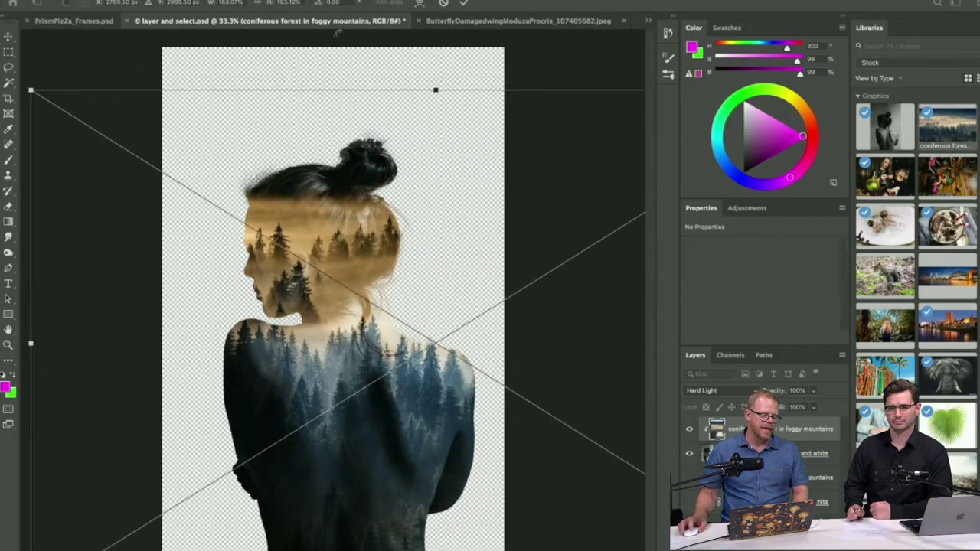
left_click_drag(115, 230, 253, 413)
left_click_drag(360, 378, 250, 350)
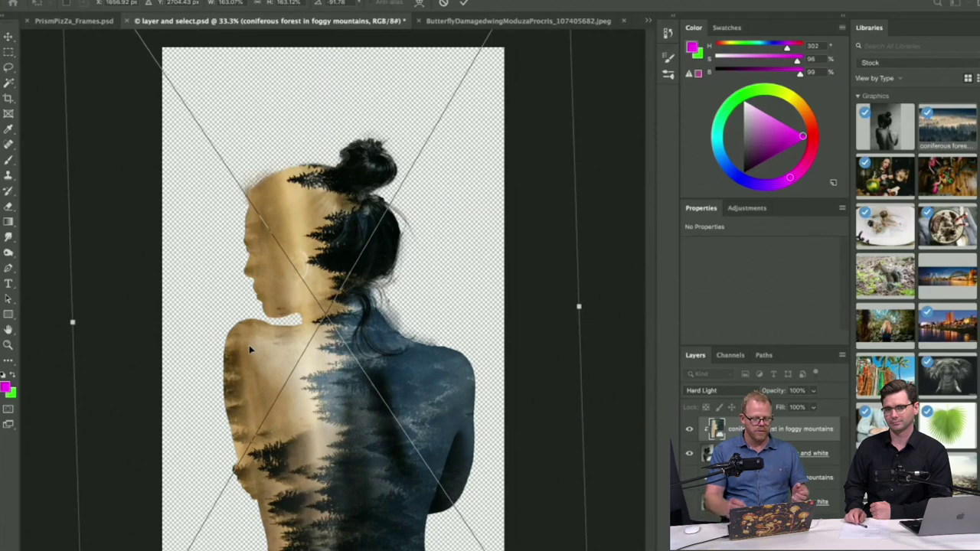
key("Return")
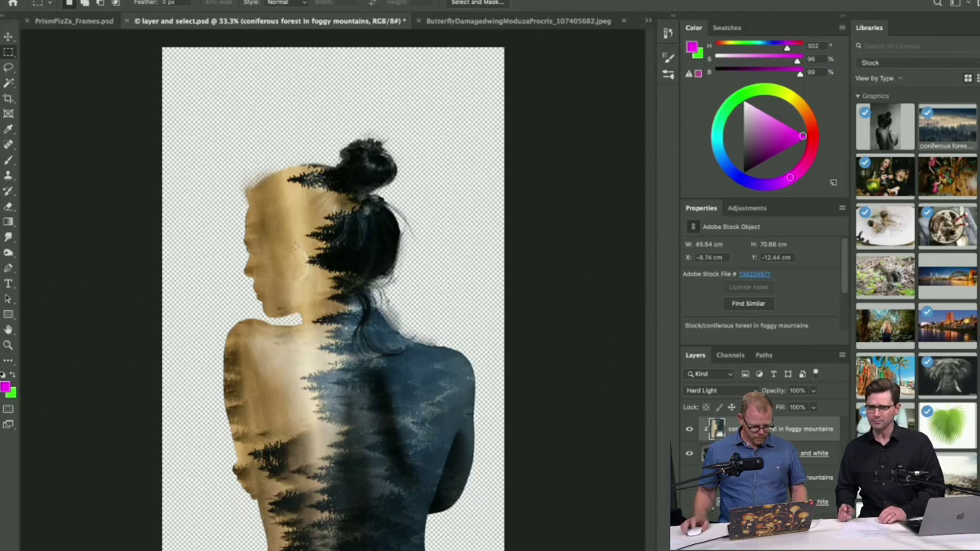
Step: Try Puppet Warp on the woman's layer with pins on the head and both shoulders, shift the head toward the face side, and undo the warp
key("v")
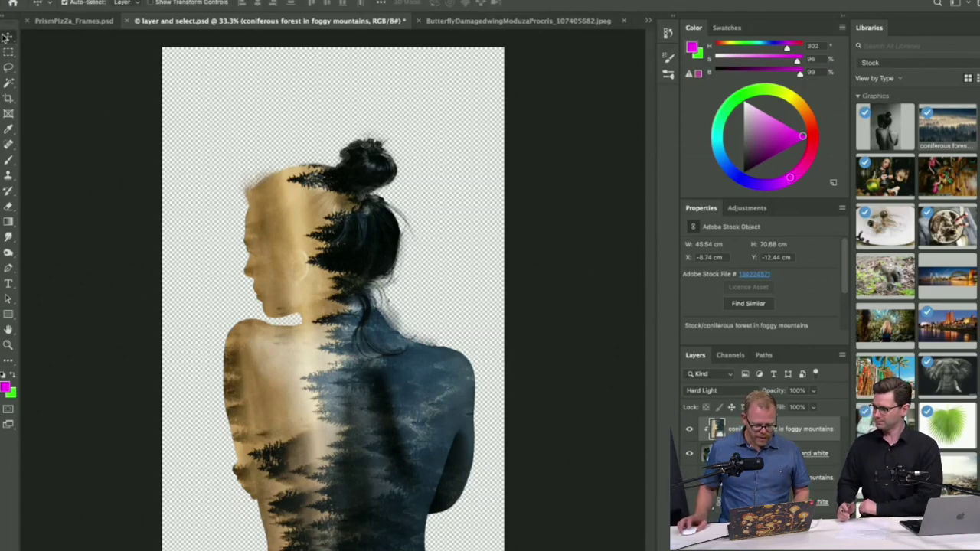
key("alt+bracketleft")
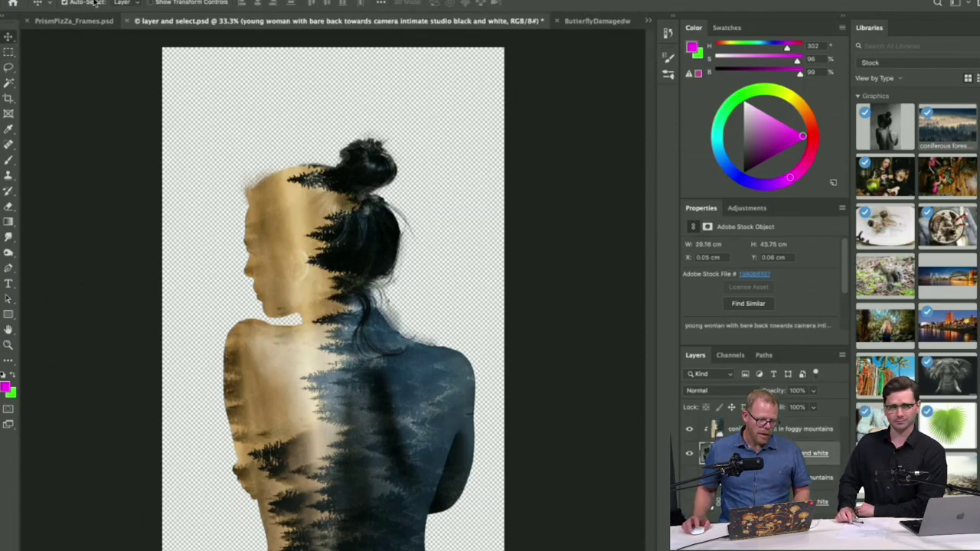
left_click(132, 0)
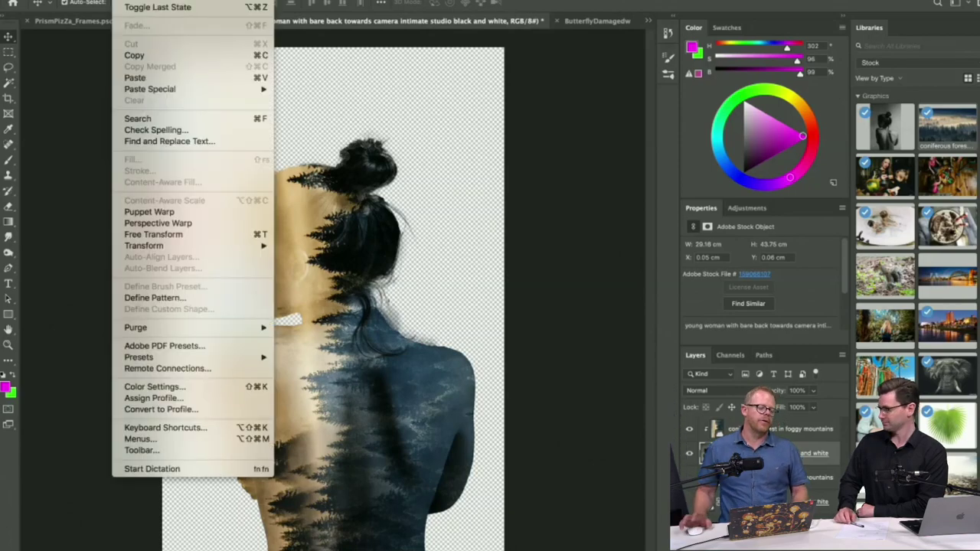
key("Escape")
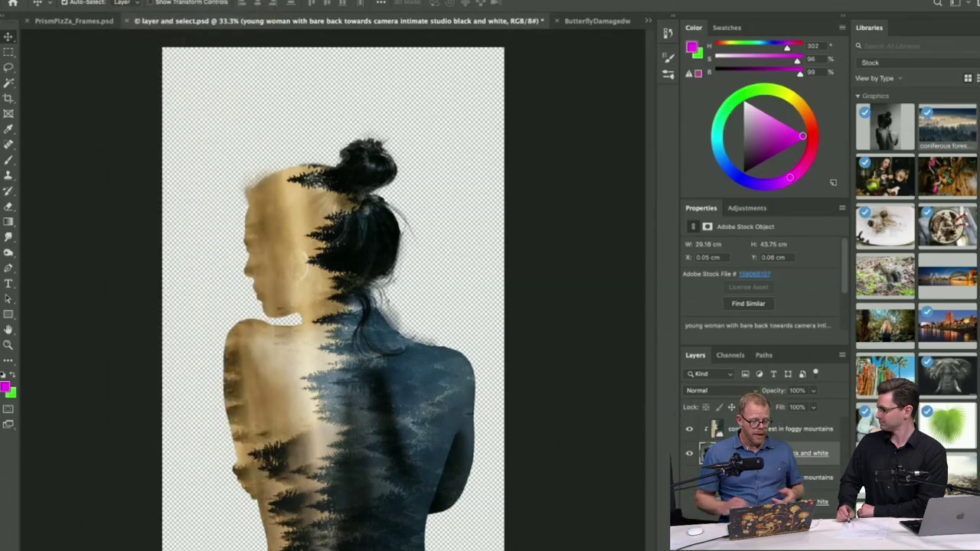
left_click(132, 0)
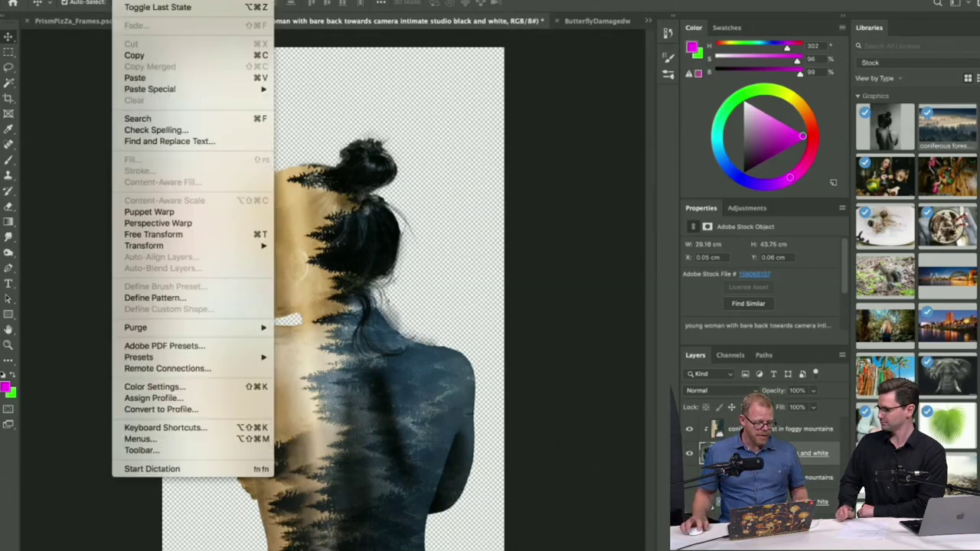
left_click(151, 213)
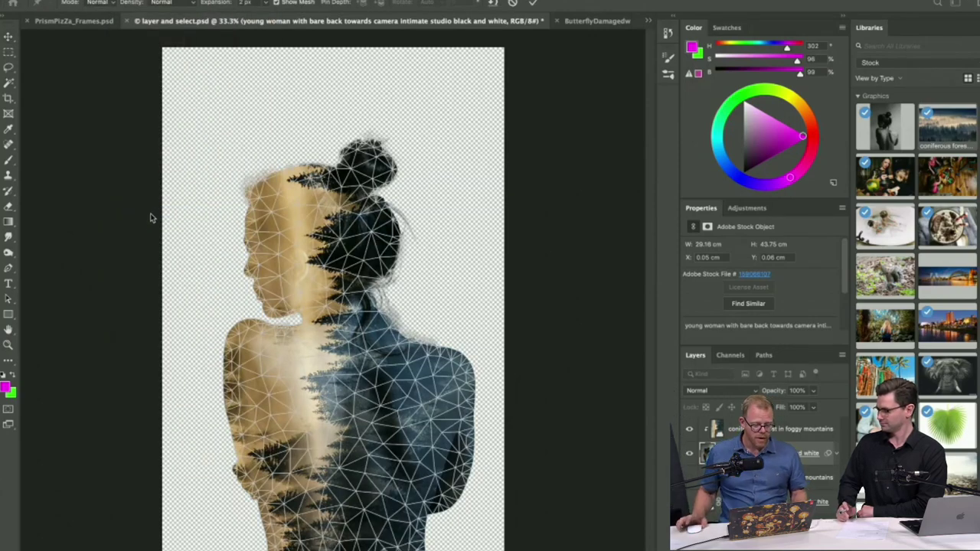
left_click(320, 239)
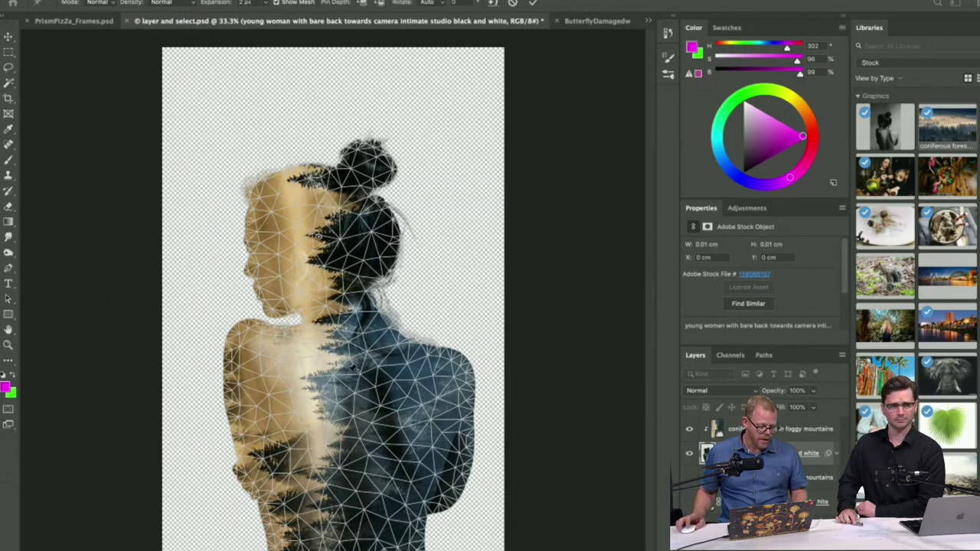
left_click(263, 374)
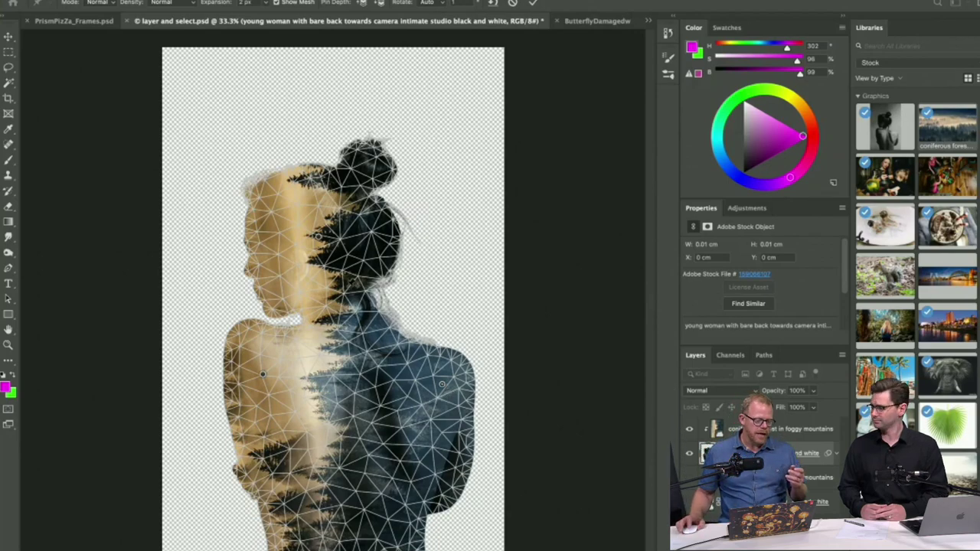
left_click_drag(320, 239, 293, 238)
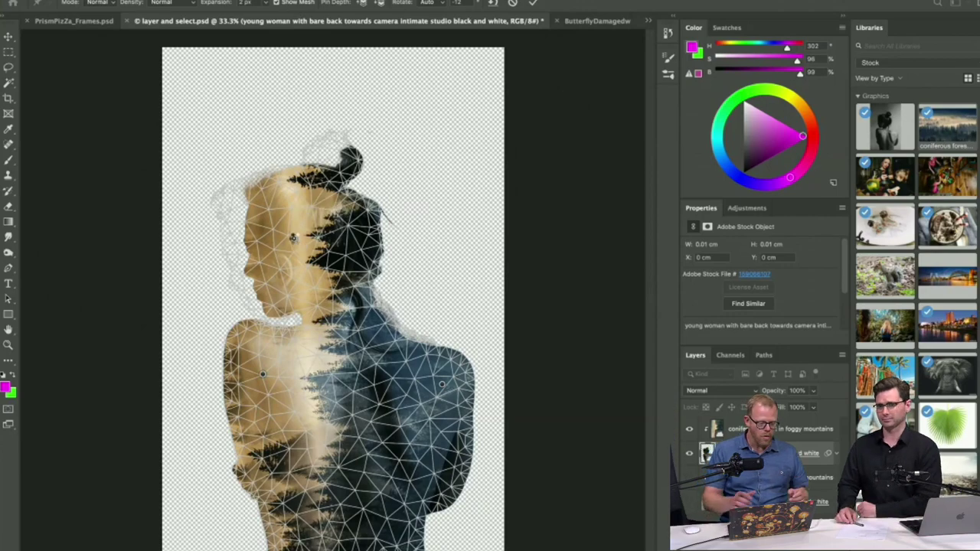
key("Return")
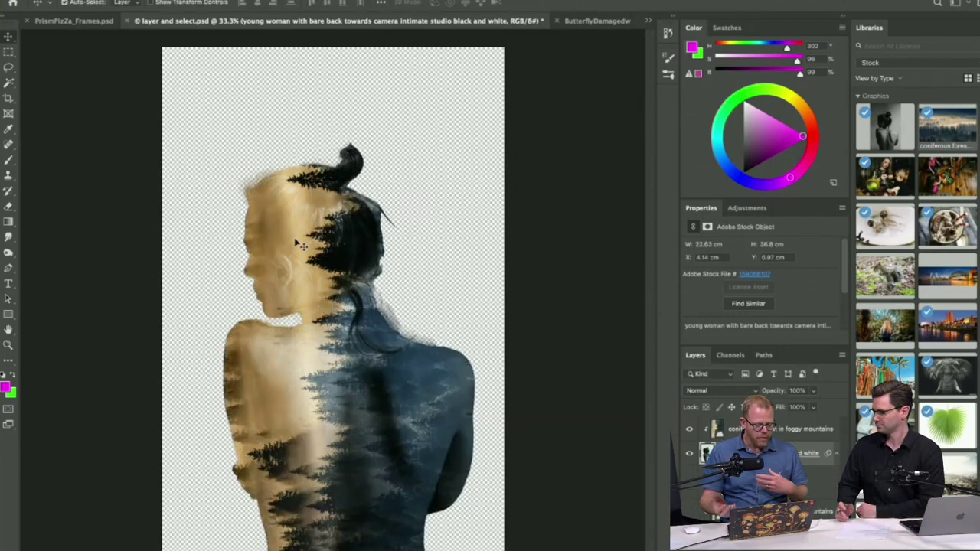
key("ctrl+z")
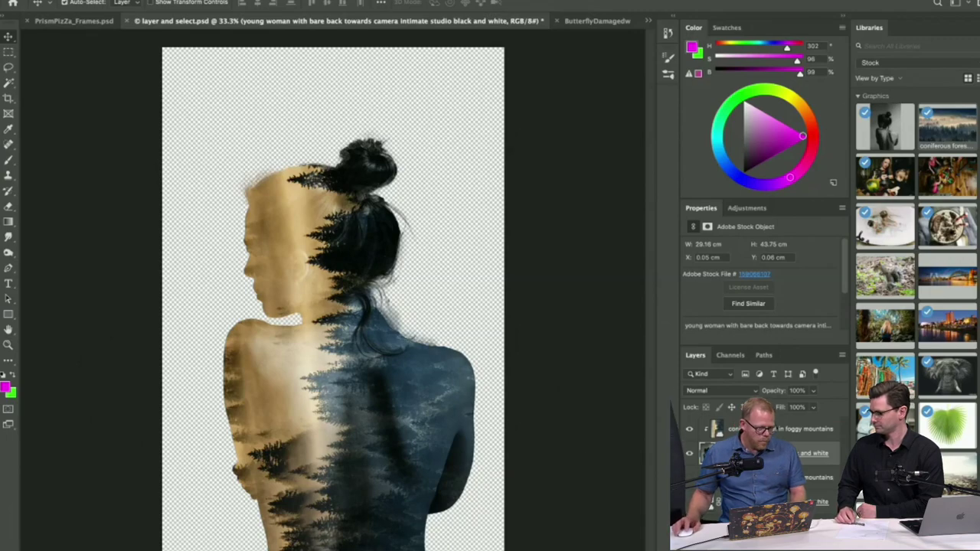
Step: Try Puppet Warp on the woman's layer with only a head pin, pulling the whole figure toward the face side
left_click(127, 0)
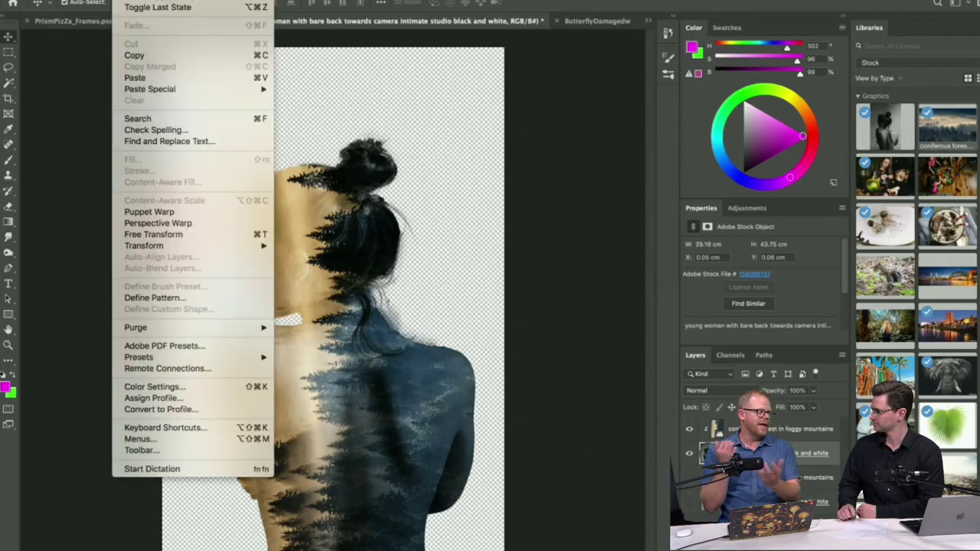
key("Escape")
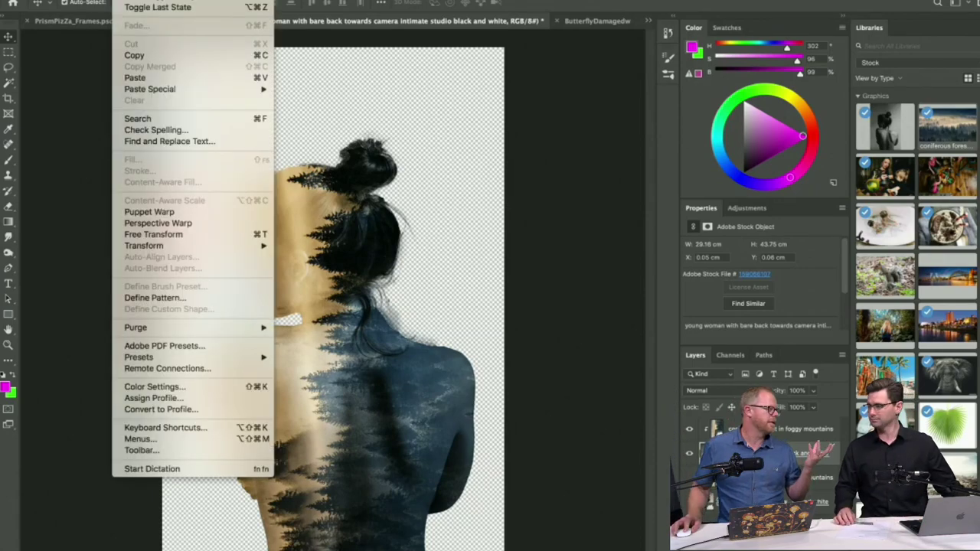
left_click(387, 282)
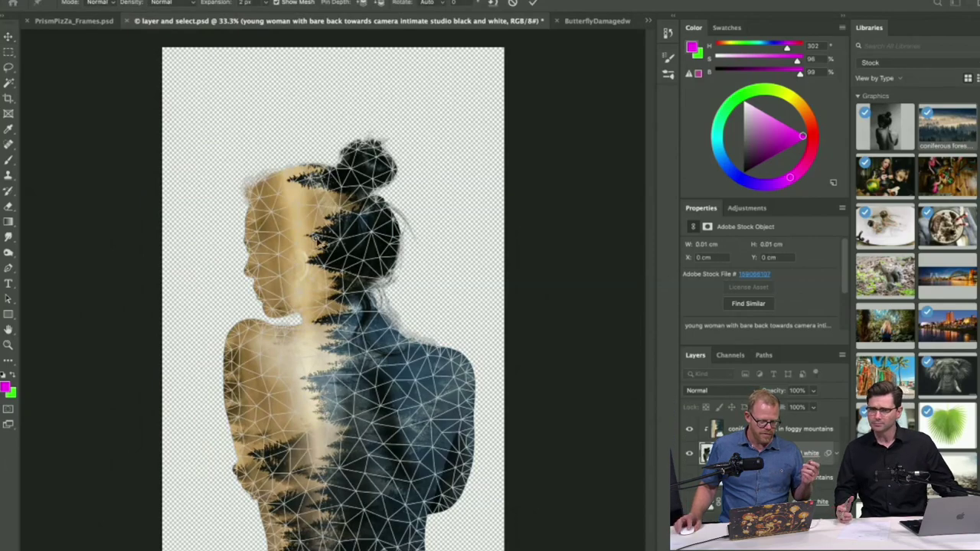
left_click_drag(317, 240, 296, 242)
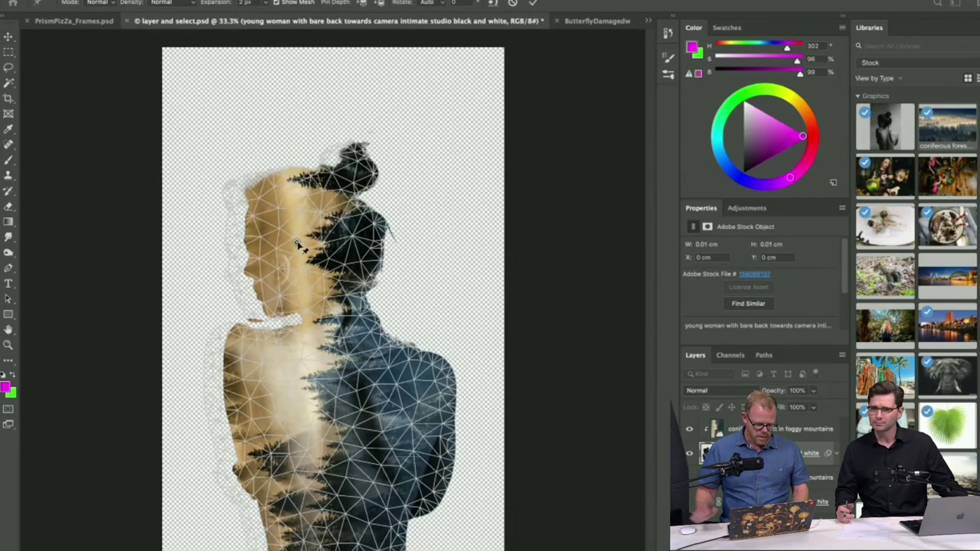
key("Return")
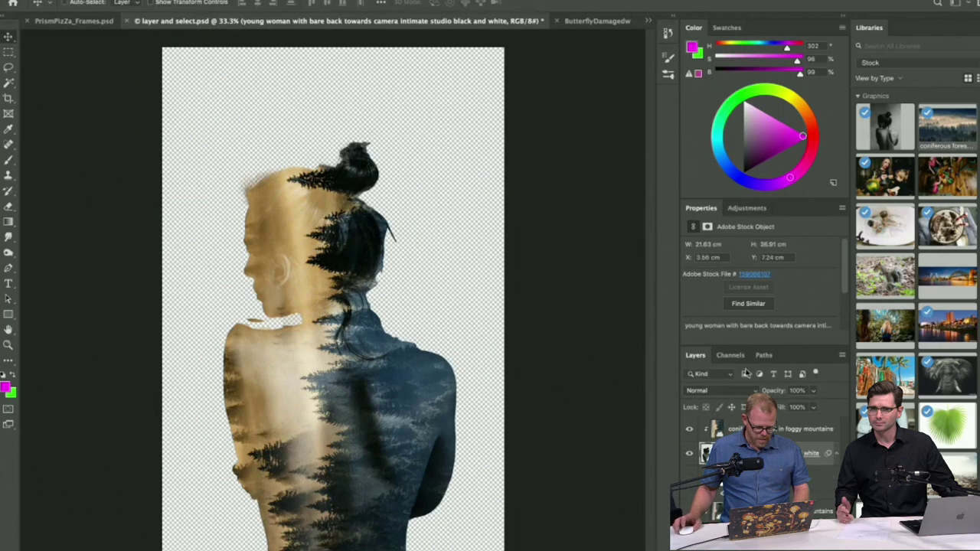
Step: Switch to the Surf Poster Comments document in InDesign
left_click_drag(382, 221, 383, 217)
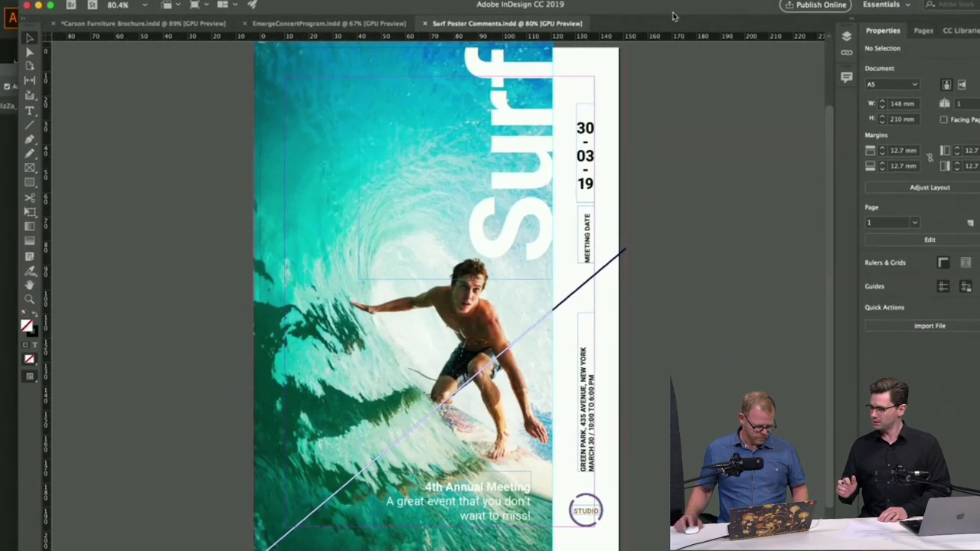
key("super+Tab")
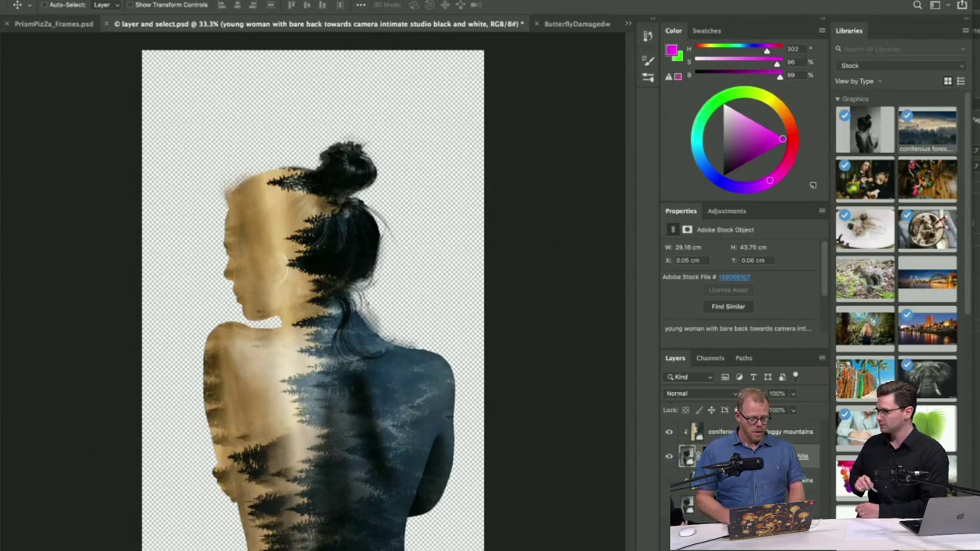
key("super+Tab")
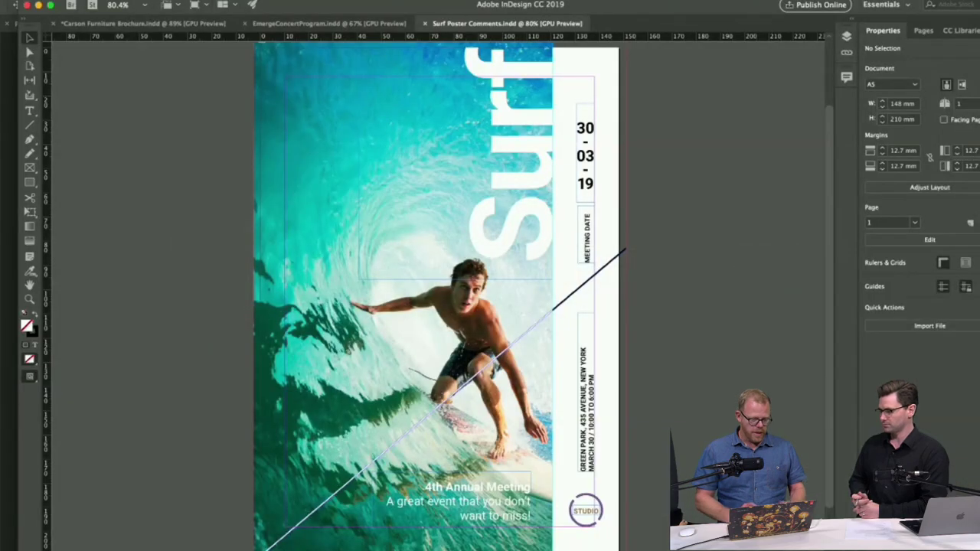
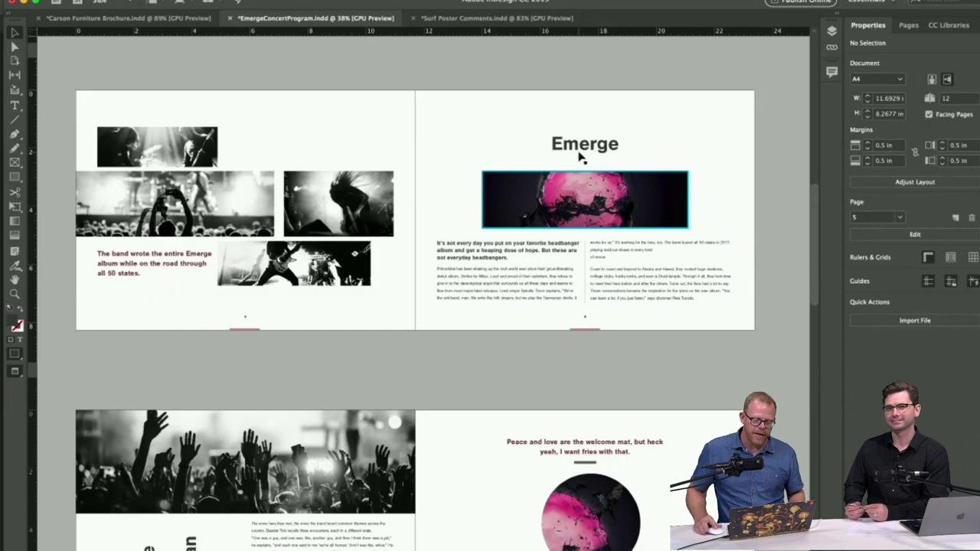
Step: Switch to the Carson Furniture Brochure document, at its black cover panel and empty picture frame
left_click(579, 155)
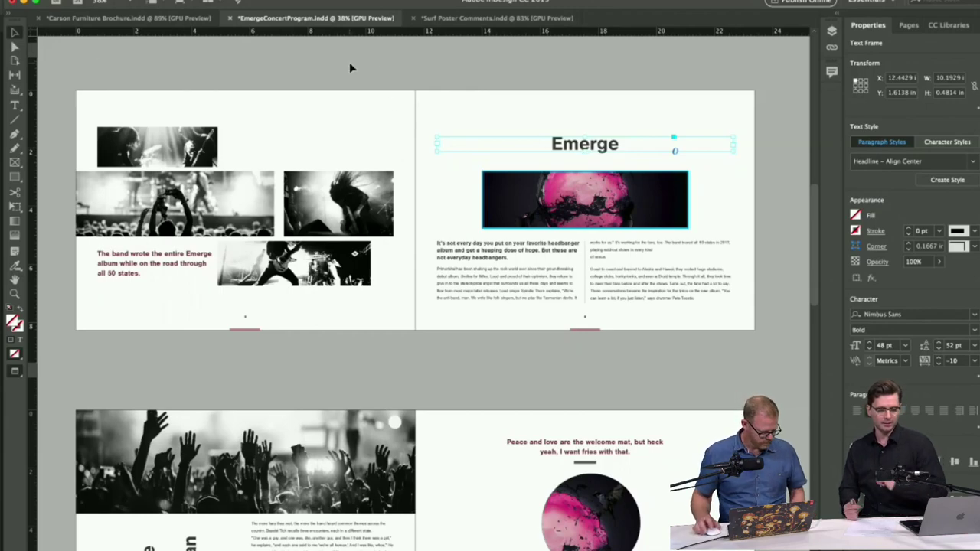
left_click(128, 18)
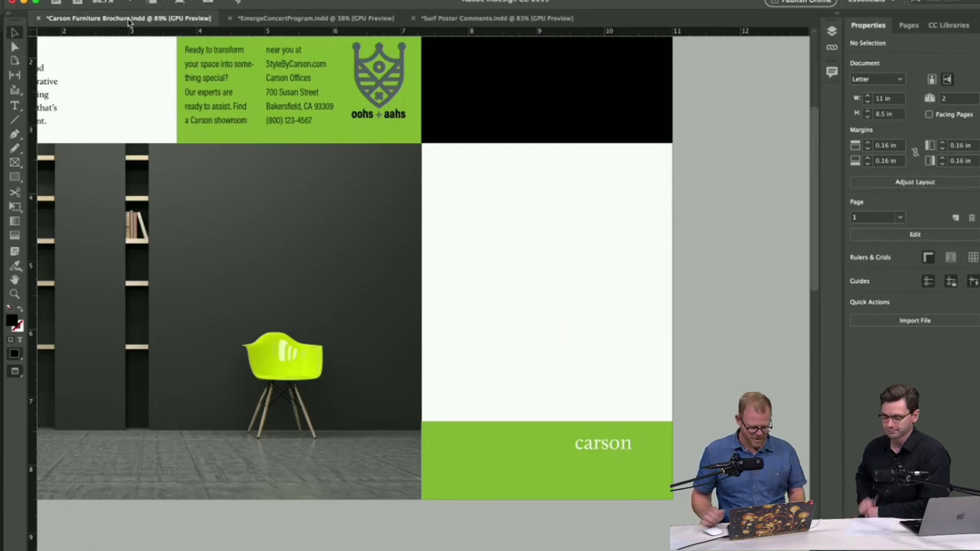
key("super+minus")
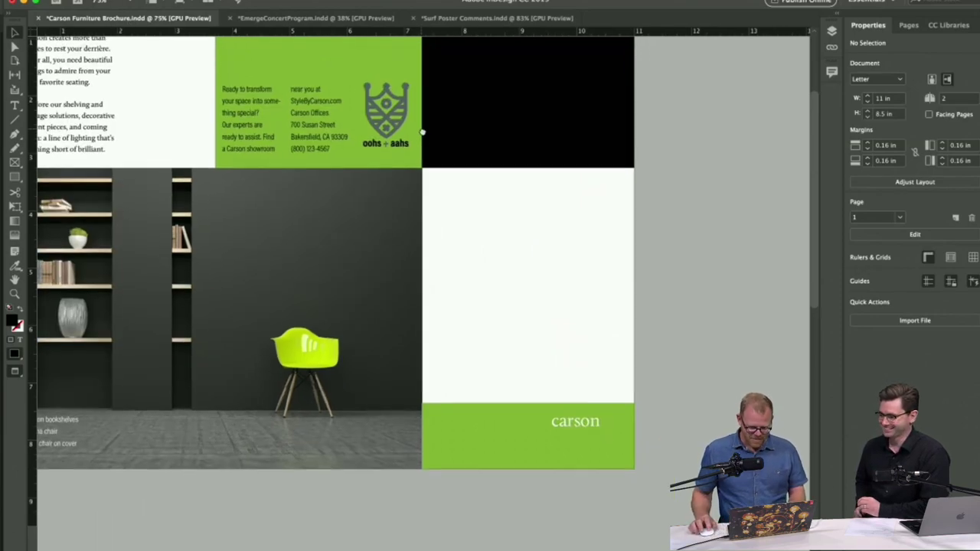
scroll(427, 247, "up", 5)
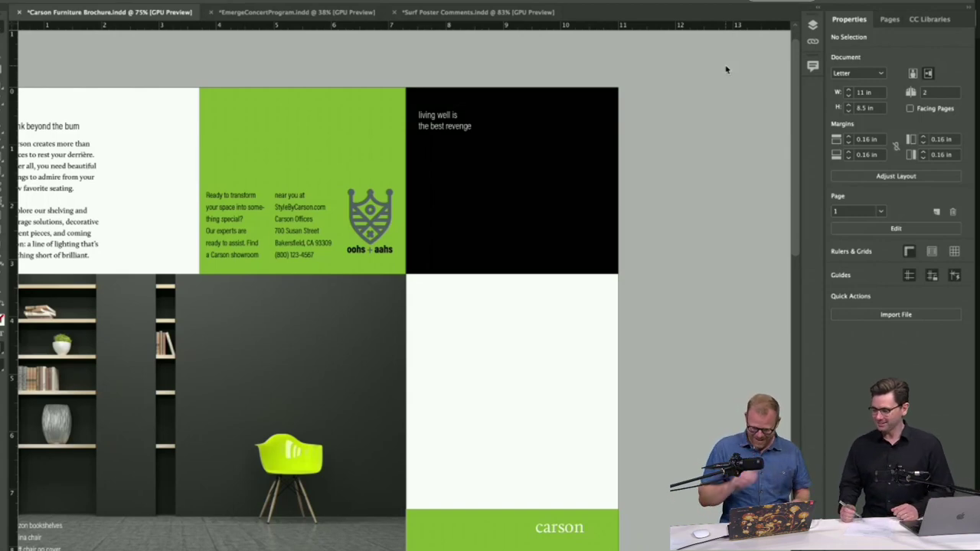
Step: Place the Chair 1 graphic from the Carson Furniture library in the empty cover frame and apply Content-Aware Fit
left_click(929, 19)
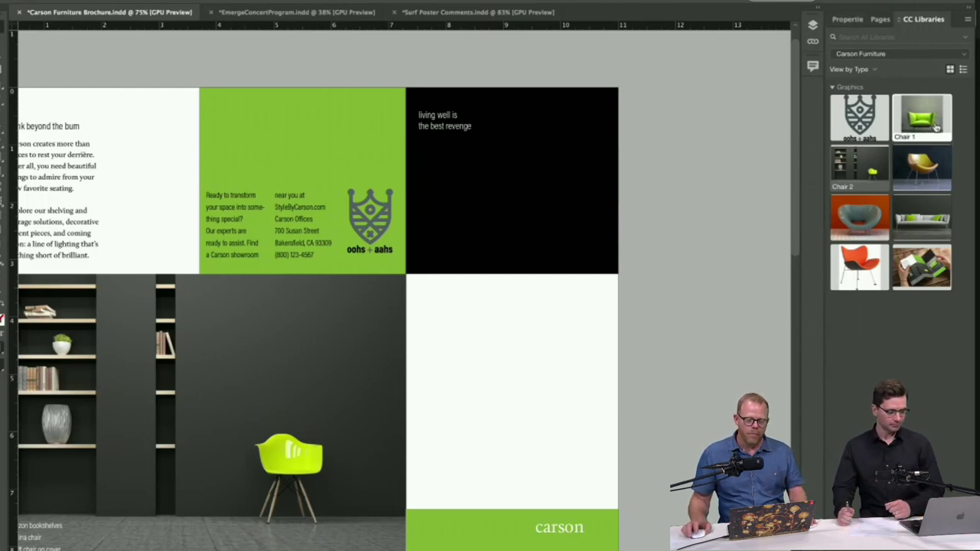
left_click_drag(931, 107, 415, 285)
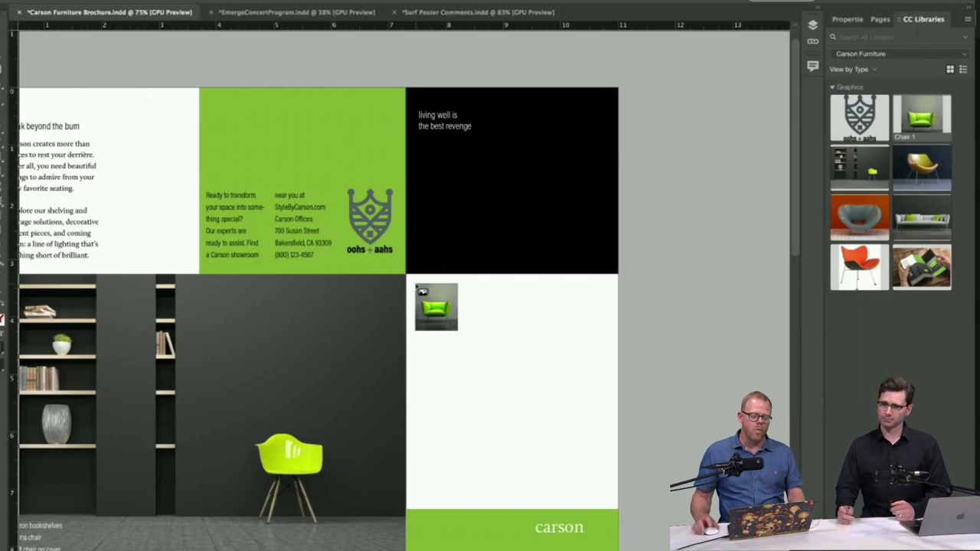
left_click(417, 288)
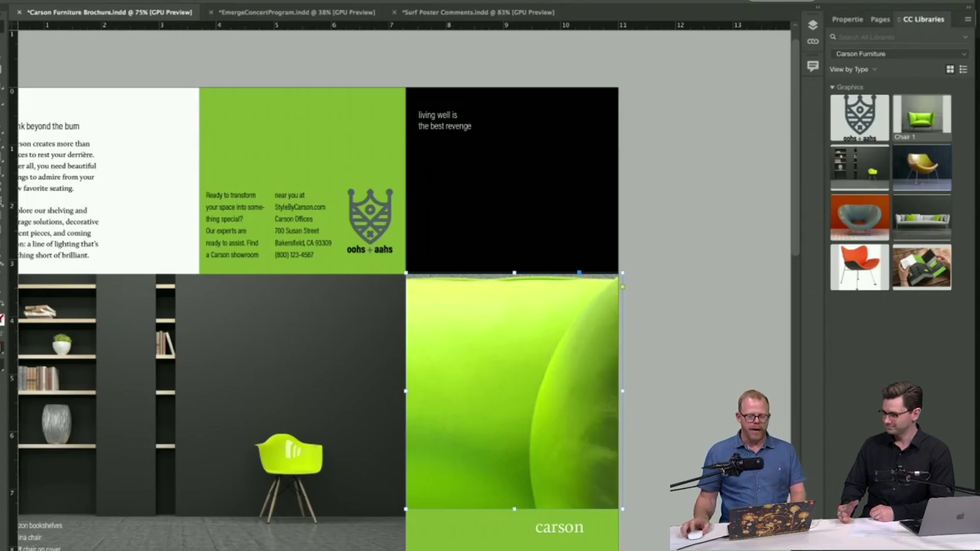
left_click(846, 19)
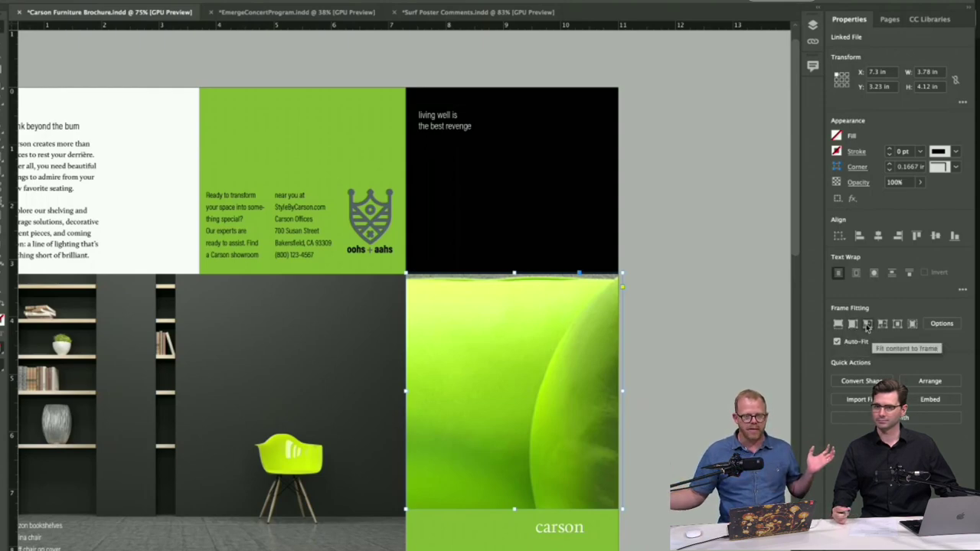
left_click(913, 325)
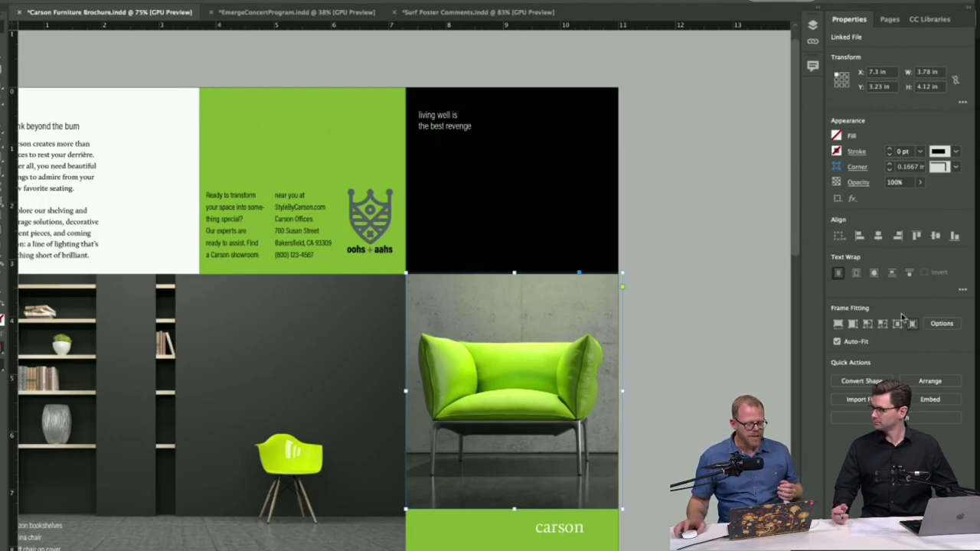
Step: Try fitting the green chair image proportionally inside its frame, and undo the fitting
left_click(521, 391)
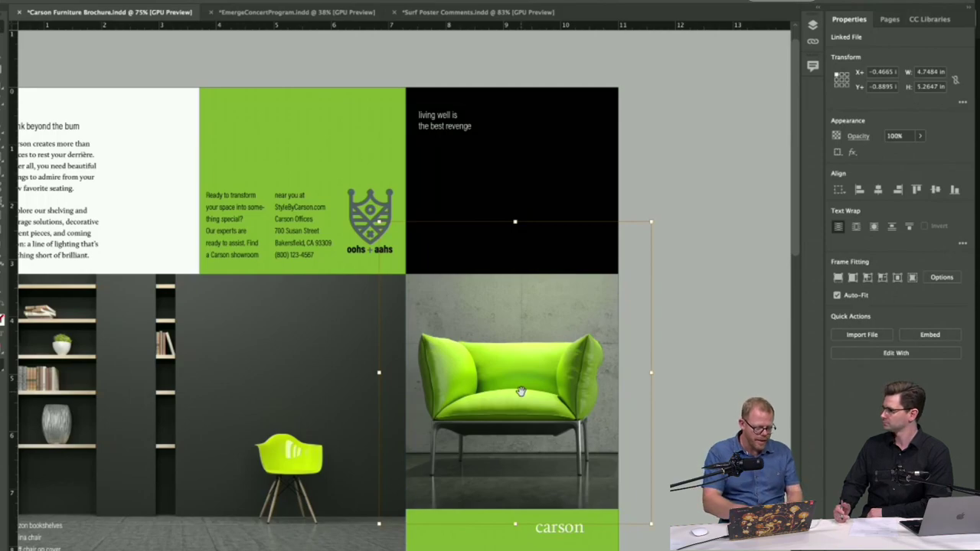
key("super+alt+shift+c")
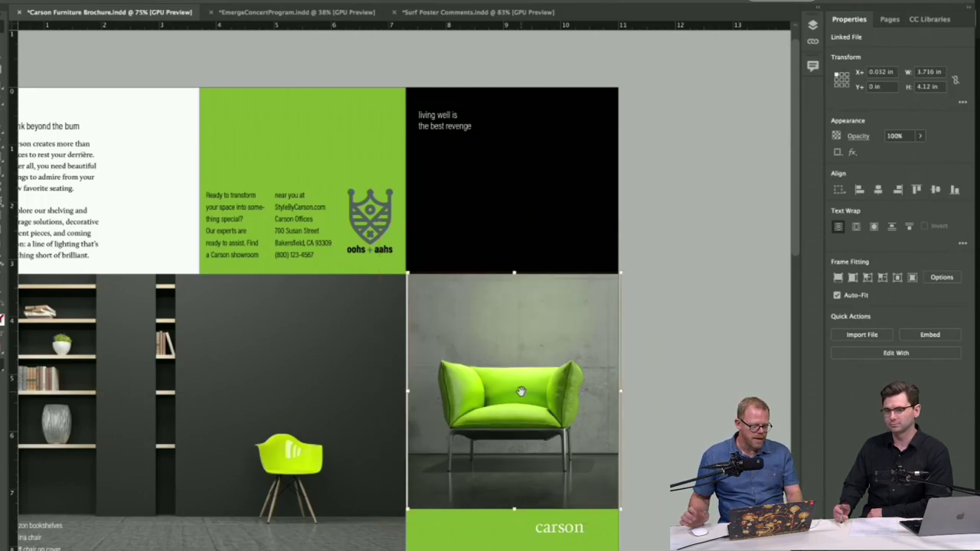
key("super+z")
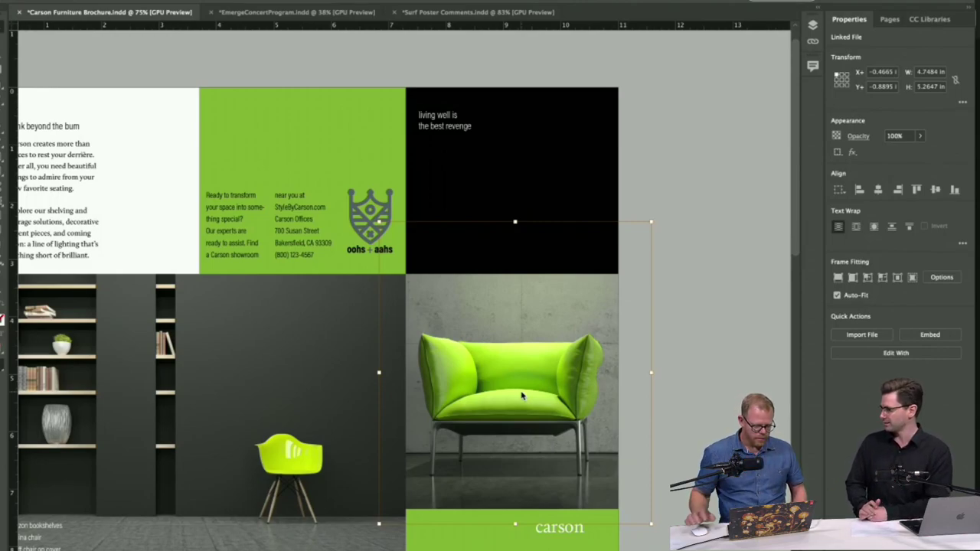
Step: Replace the chair image in the cover frame with the CarsonBrochure library graphic and apply Content-Aware Fit
left_click(932, 19)
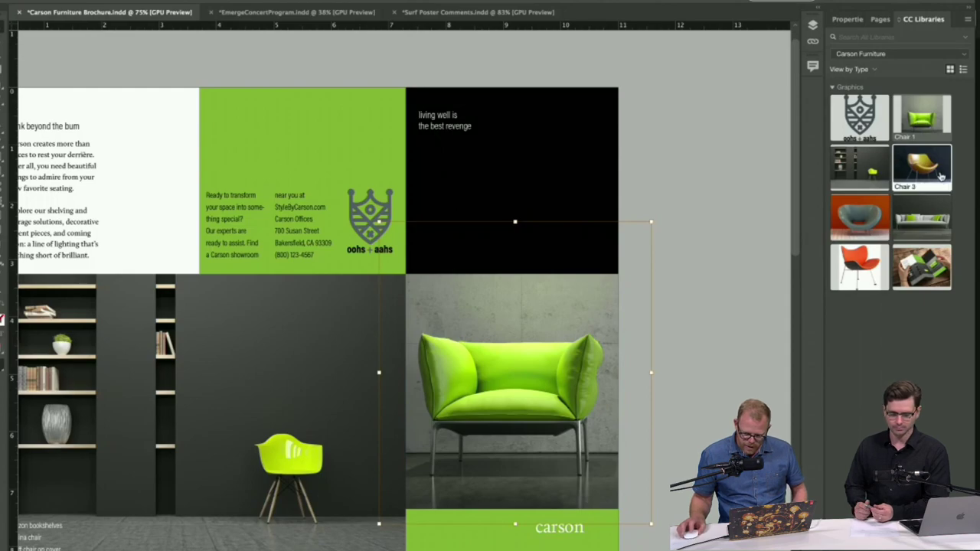
left_click_drag(922, 269, 515, 375)
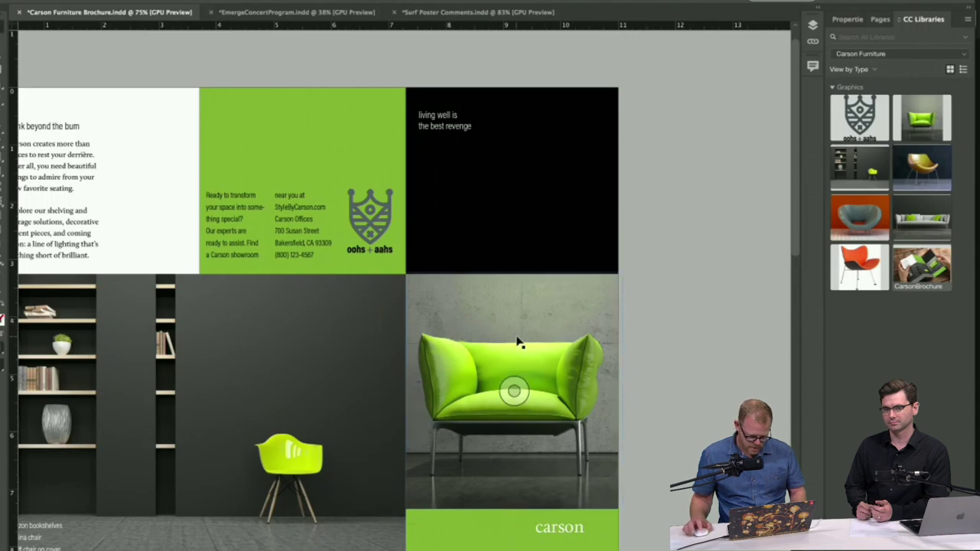
left_click(519, 397)
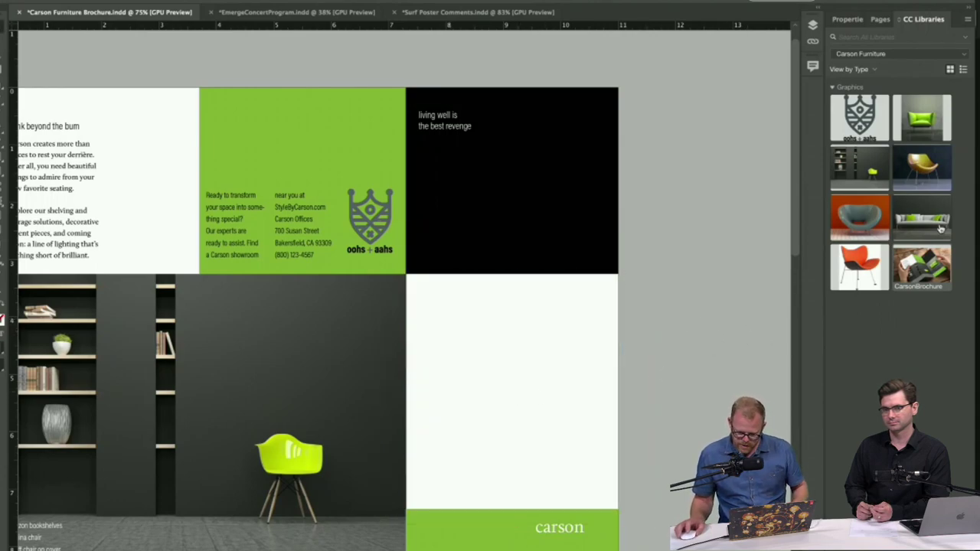
left_click_drag(934, 273, 420, 291)
left_click(414, 286)
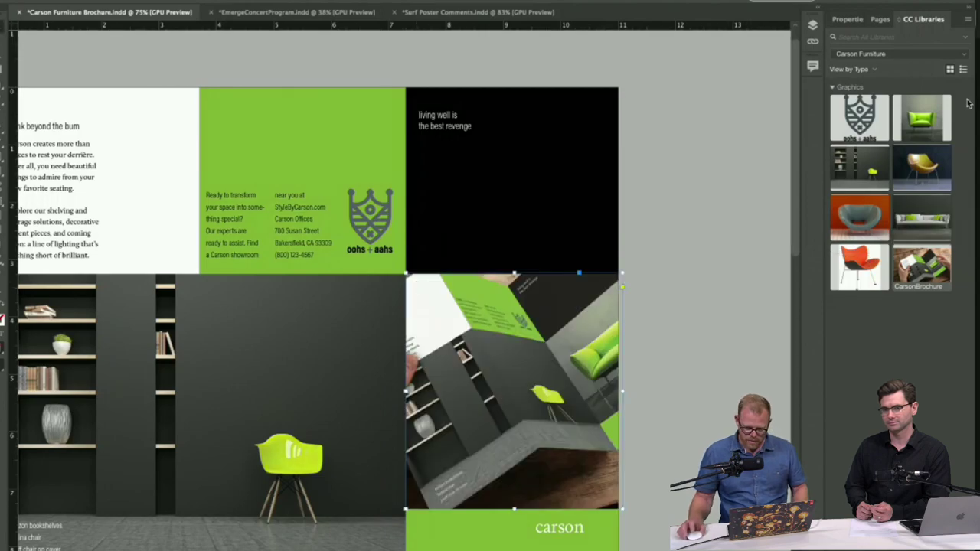
left_click(849, 19)
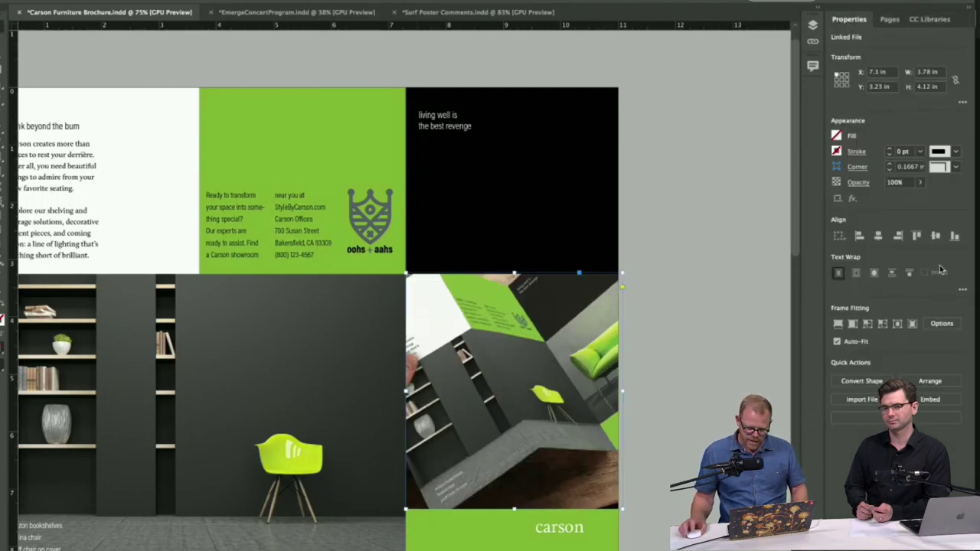
left_click(912, 325)
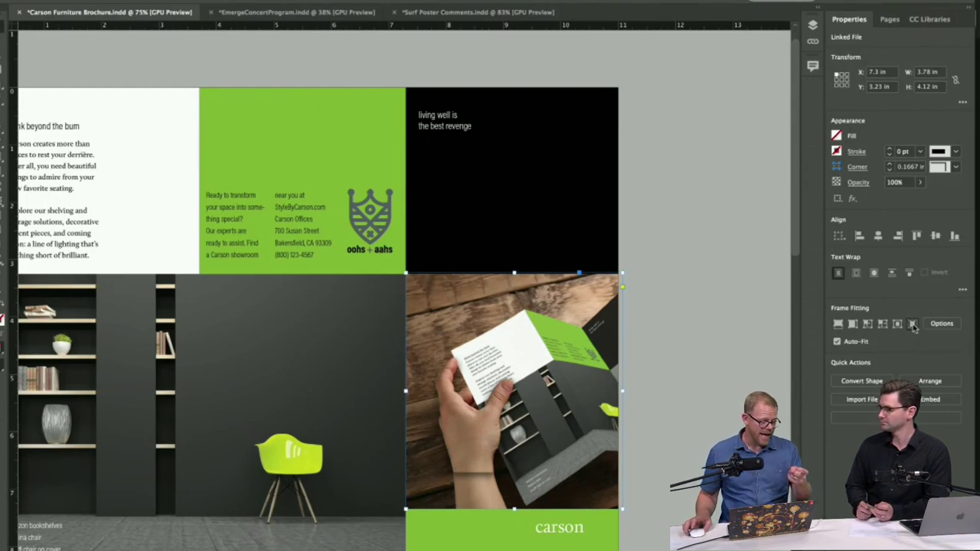
Step: Check the General preferences for the option making Content-Aware Fit the default frame fitting, and leave the preferences unchanged
left_click(46, 0)
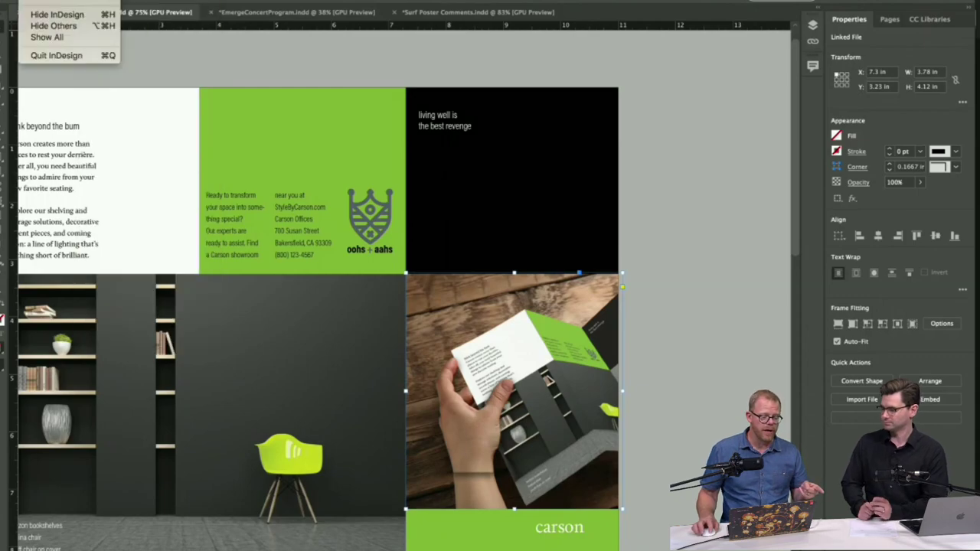
mouse_move(69, 0)
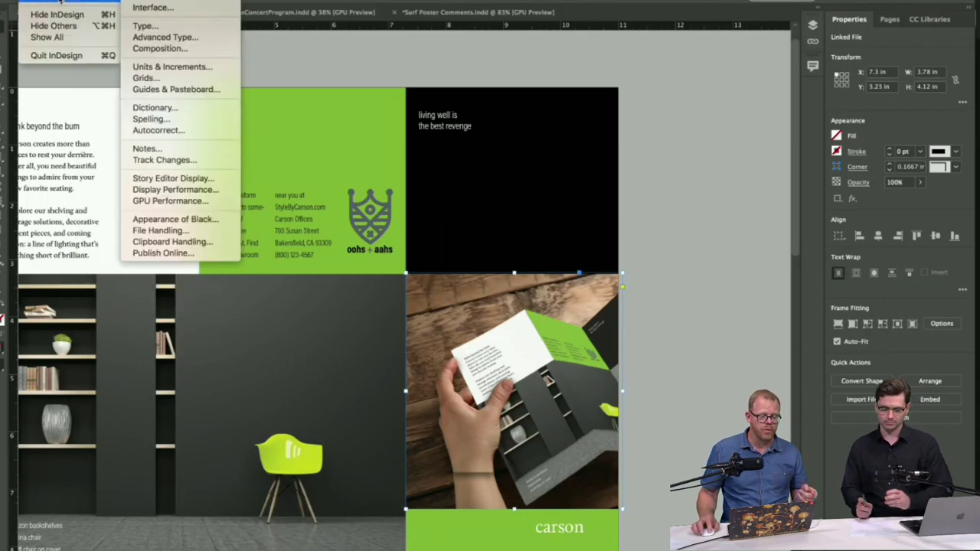
left_click(150, 3)
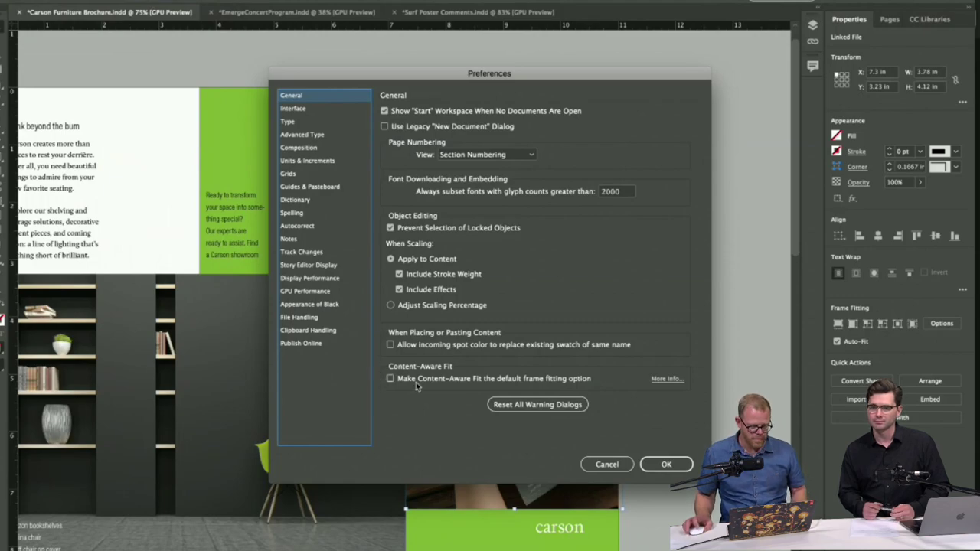
key("alt")
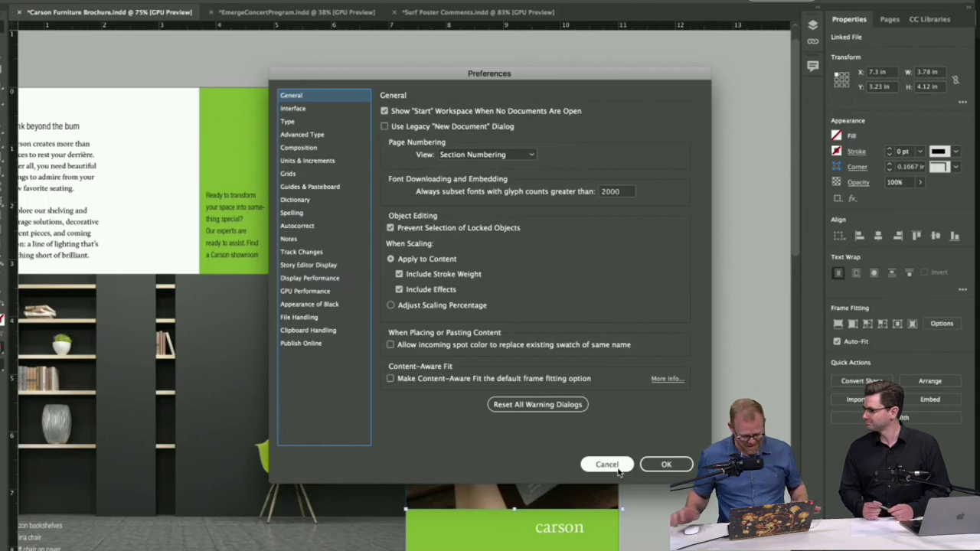
left_click(617, 467)
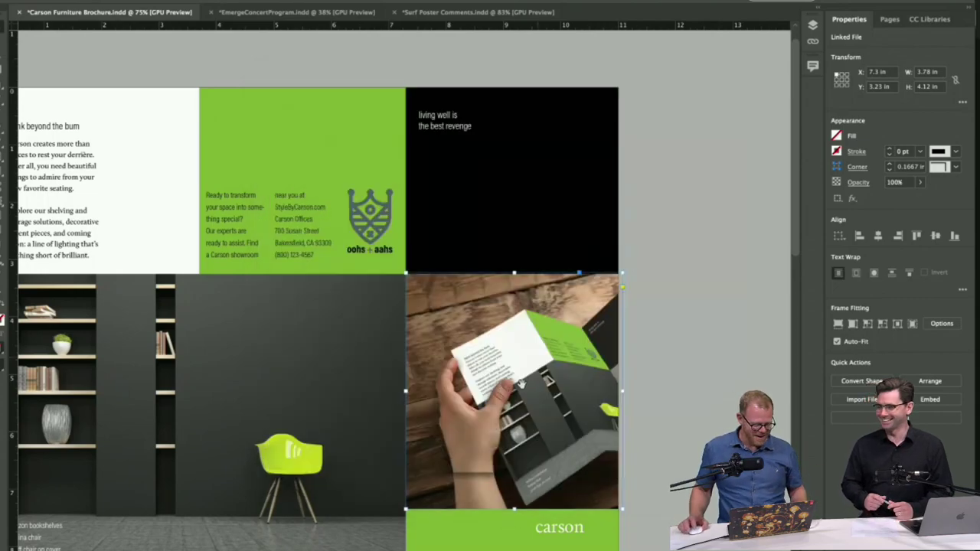
left_click(450, 119)
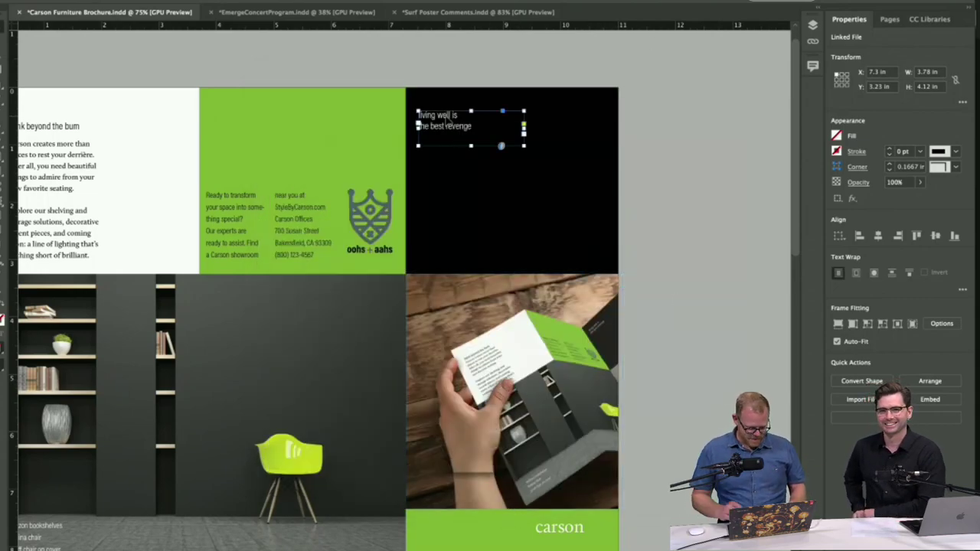
key("Delete")
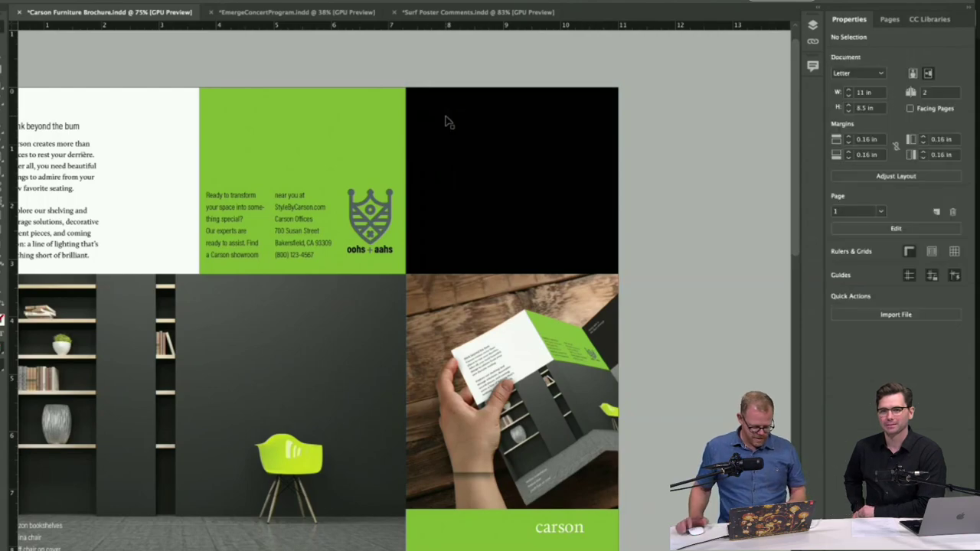
key("super+z")
Step: Select the "living well is the best revenge" text frame and preview it in Bradley Hand, keeping the fonts filtered to Handwritten
key("super+equal")
key("super+equal")
key("super+equal")
key("super+equal")
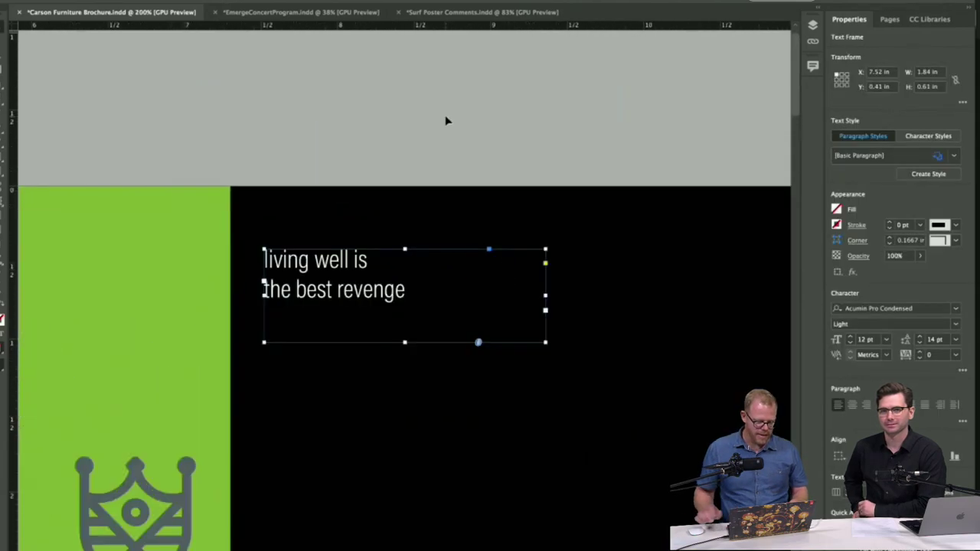
left_click_drag(377, 322, 397, 287)
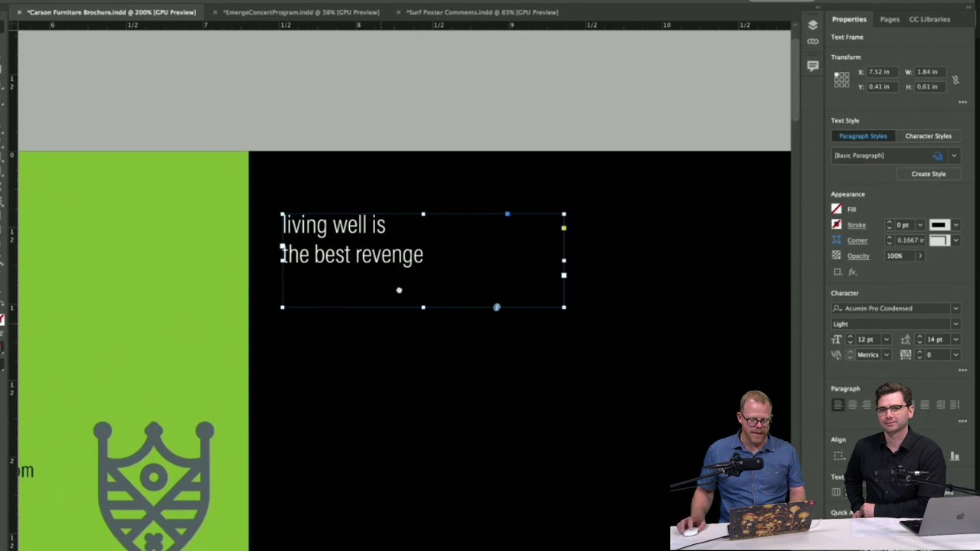
left_click(634, 73)
left_click(368, 222)
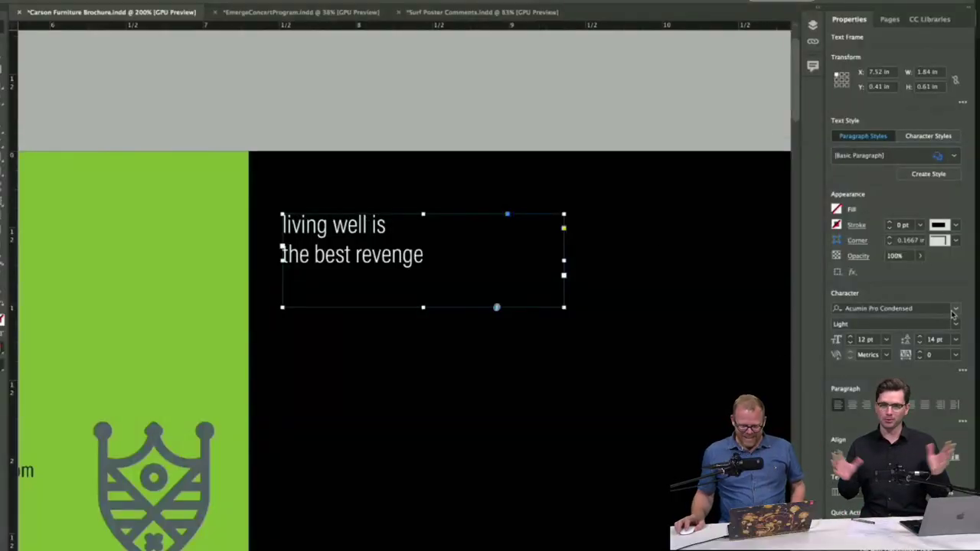
left_click(955, 309)
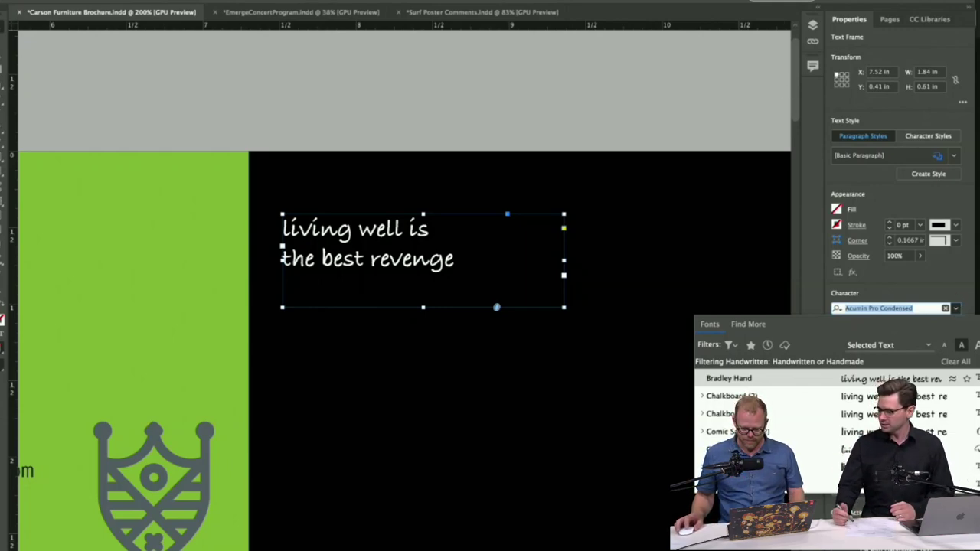
left_click(829, 296)
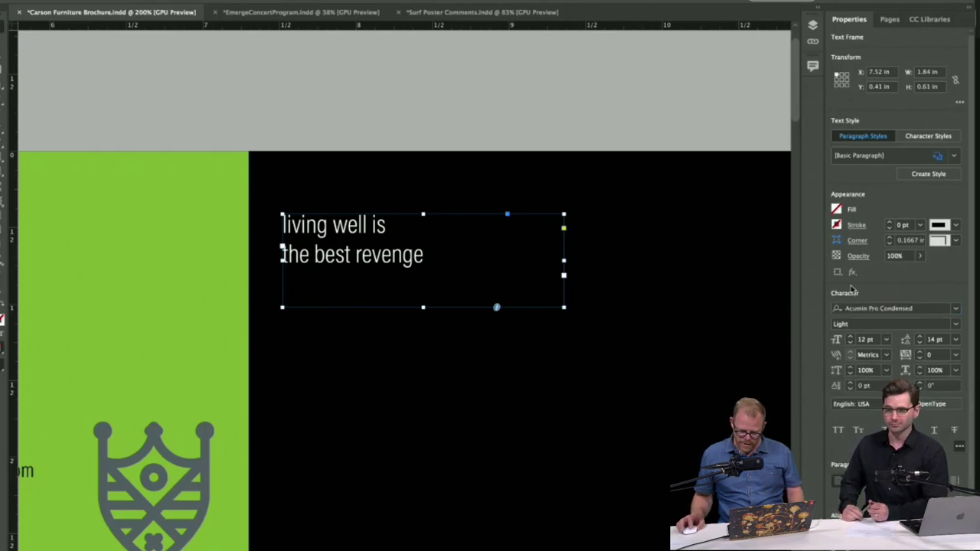
left_click(961, 449)
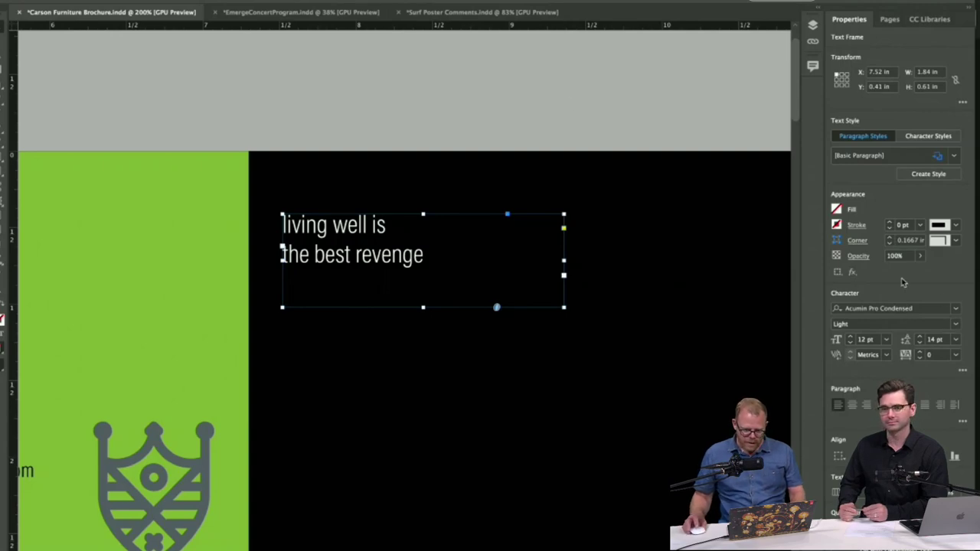
Step: Preview the installed handwritten fonts, such as Bradley Hand and Chalkboard, on the selected "living well is the best revenge" text
left_click(956, 309)
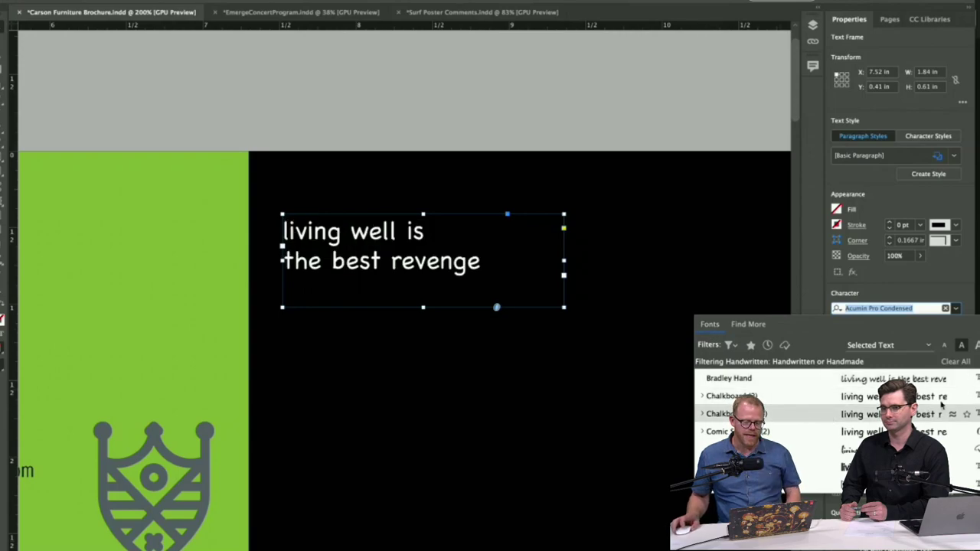
left_click(956, 308)
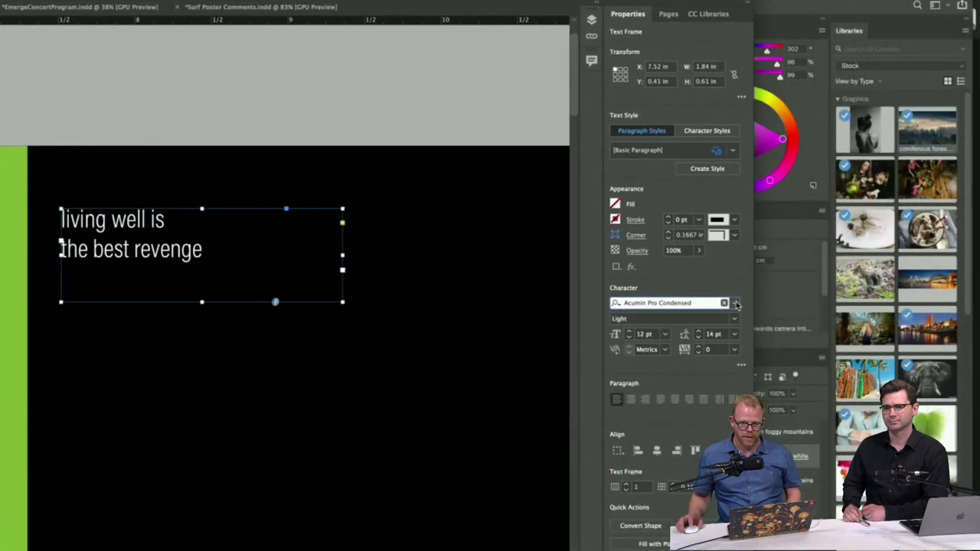
left_click(736, 304)
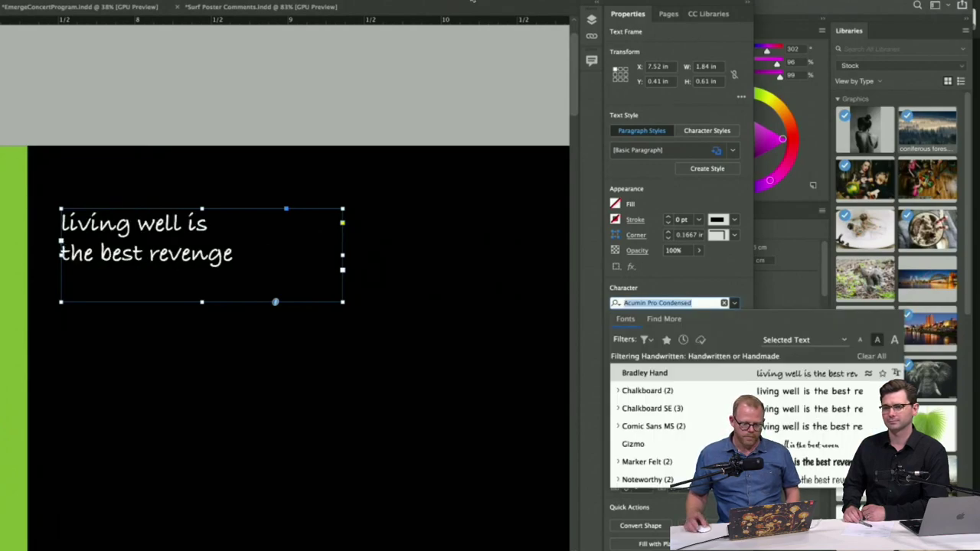
key("Escape")
left_click(488, 303)
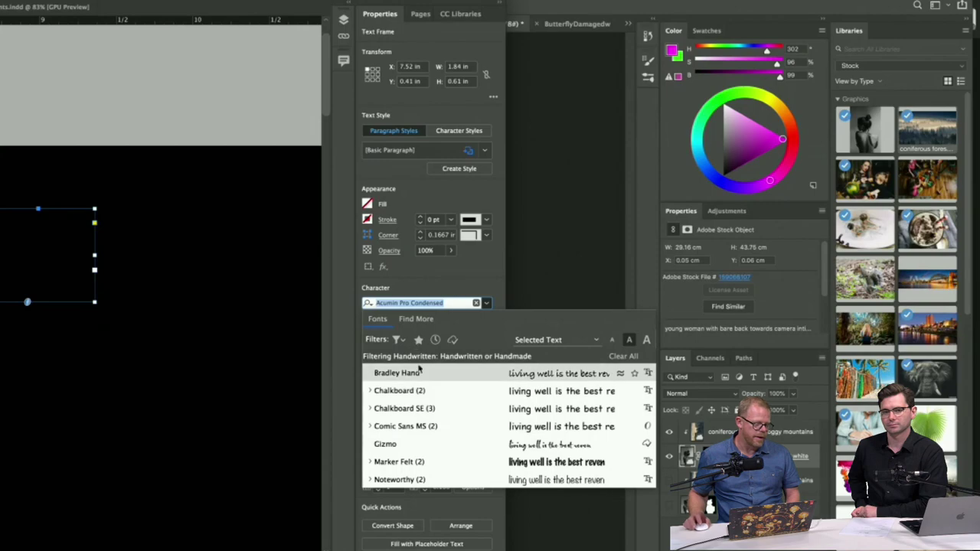
Step: Browse the additional Adobe Fonts matching the Handwritten filter and preview them on the selected text
left_click(418, 321)
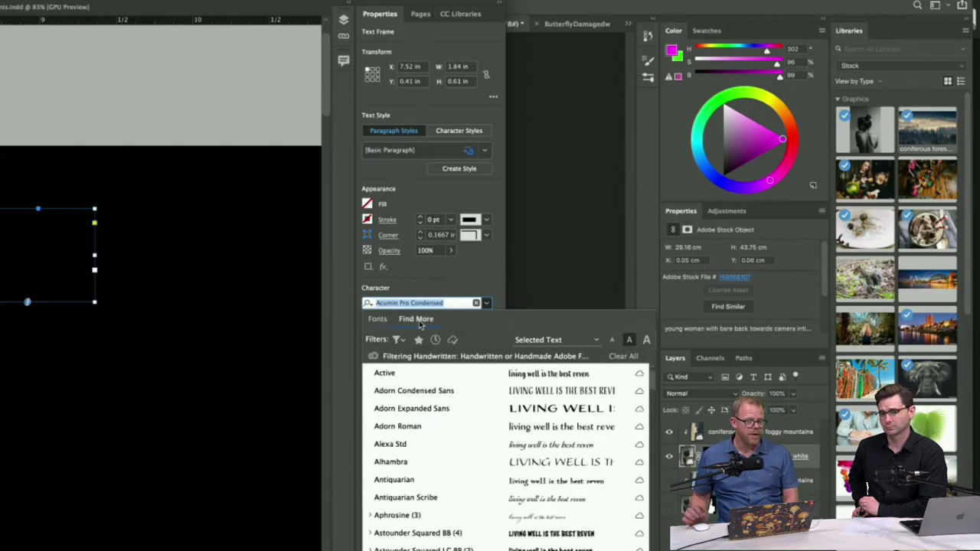
scroll(431, 504, "down", 20)
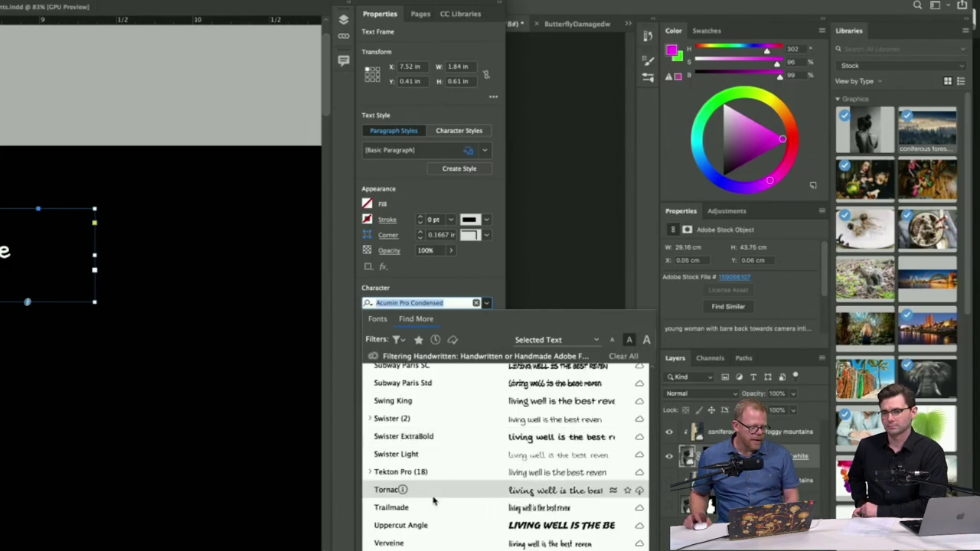
scroll(441, 435, "up", 20)
scroll(443, 434, "up", 10)
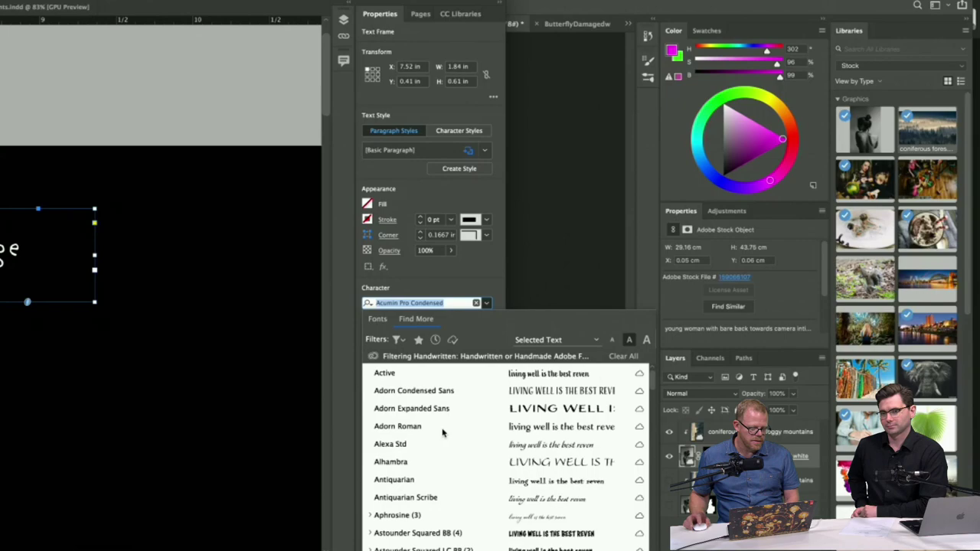
Step: Filter the fonts to Slab Serif, browse the matching Adobe Fonts, preview Abril Text on the selected text, and leave the font list
left_click(398, 340)
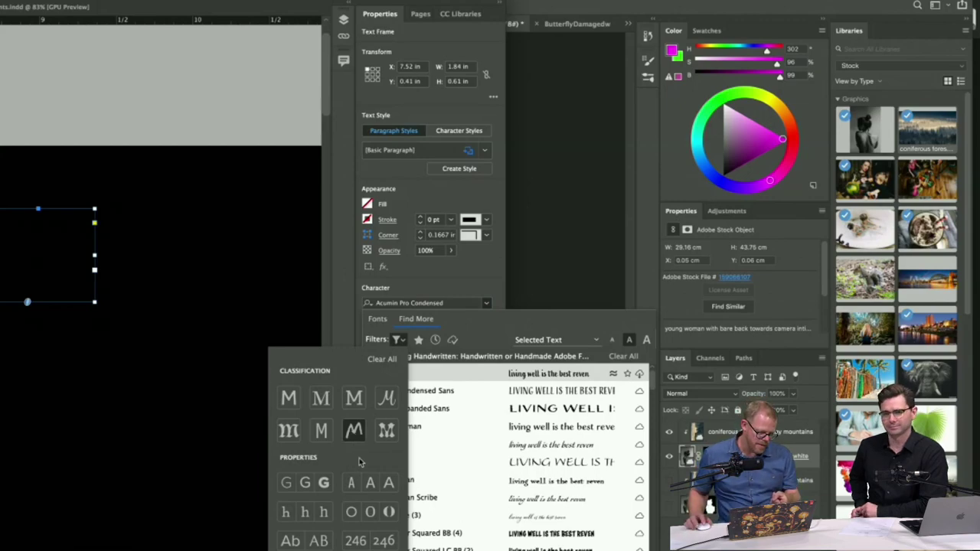
left_click(353, 398)
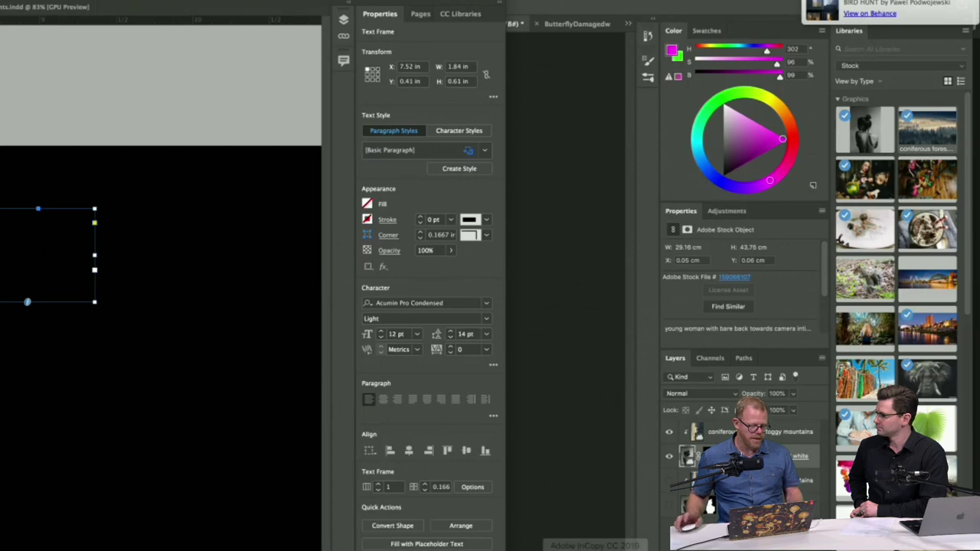
mouse_move(565, 540)
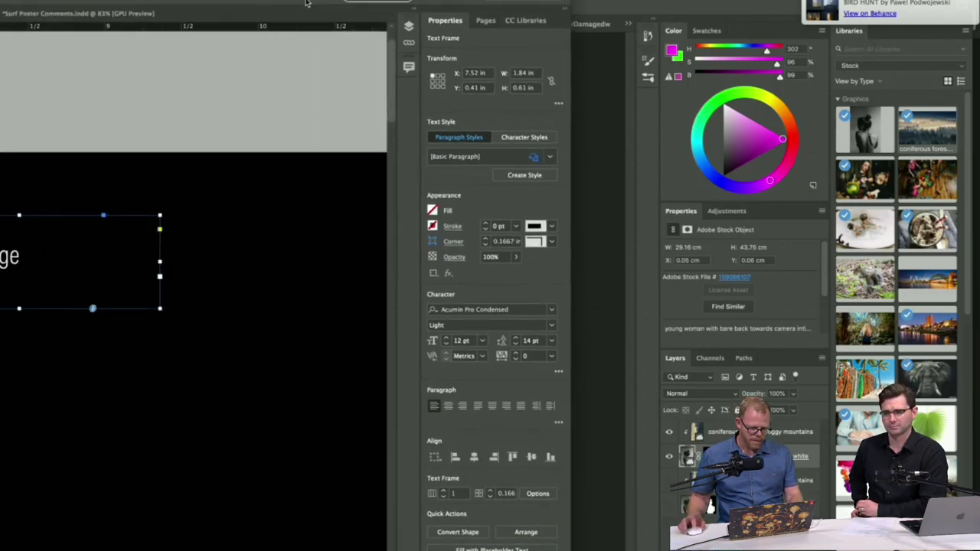
left_click(568, 309)
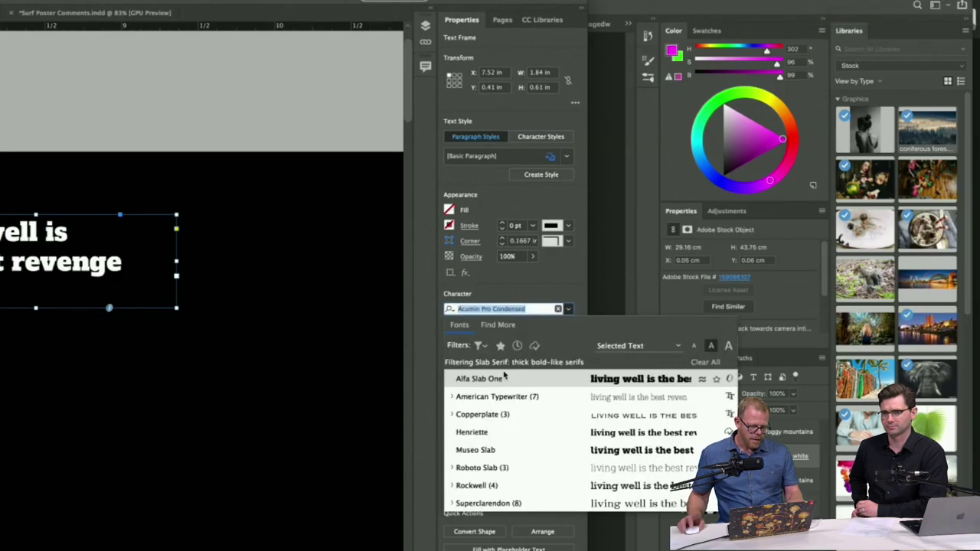
left_click(497, 325)
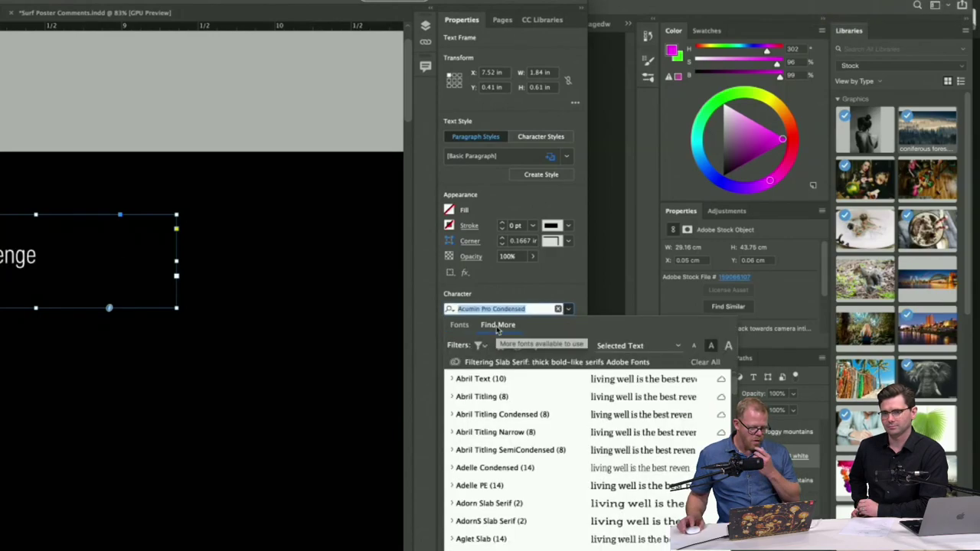
left_click(482, 346)
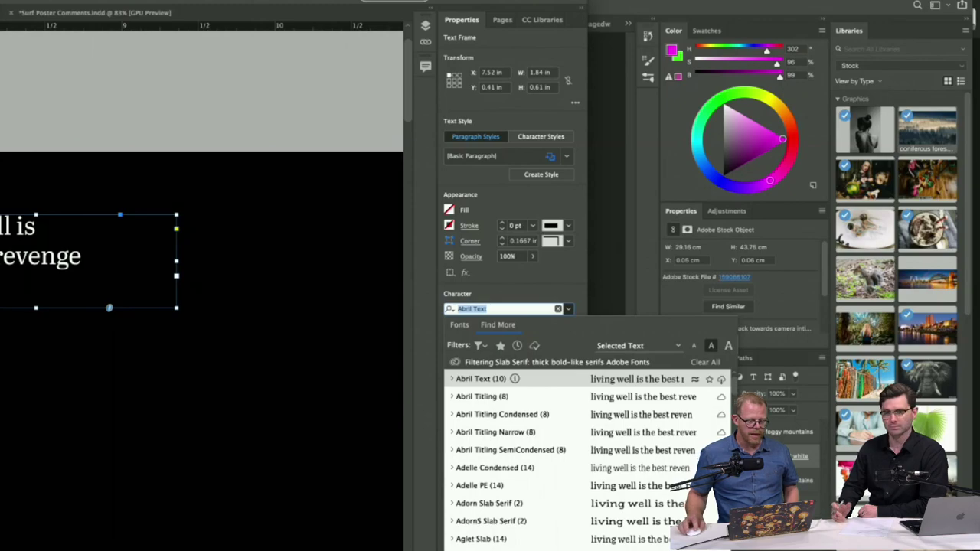
key("Escape")
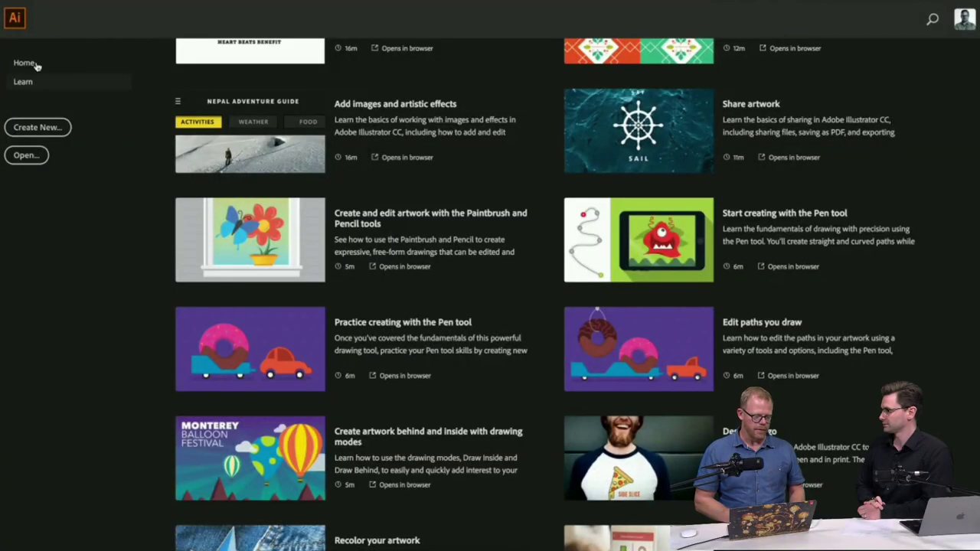
Step: Switch to Illustrator, view the recent files on its Home screen, and leave that screen
left_click(35, 65)
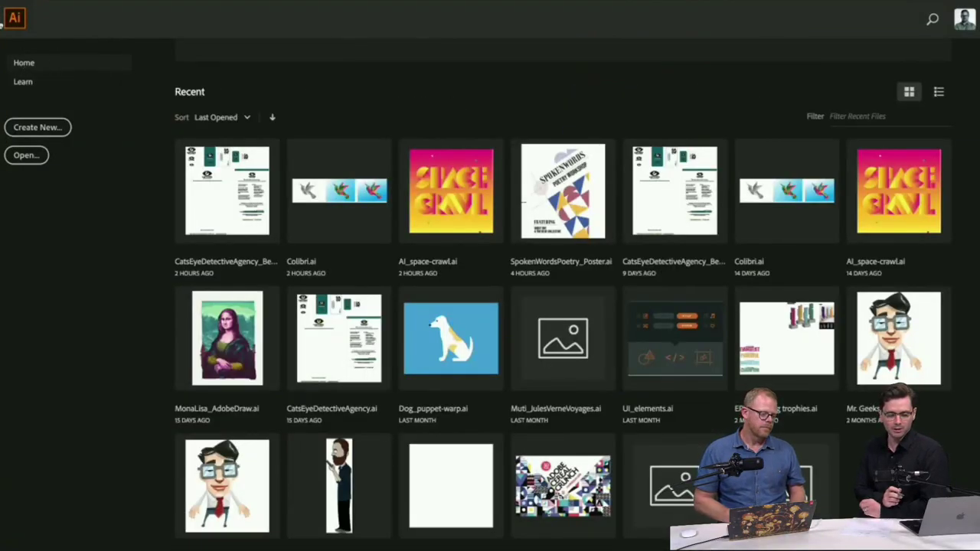
key("Escape")
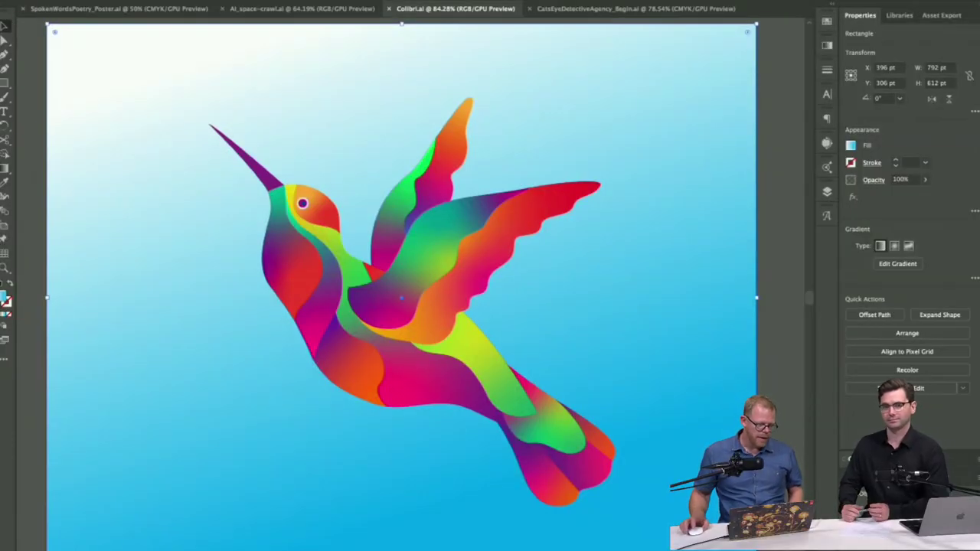
Step: Add the Warp and Reshape tools to the Basic toolbar, and switch to the Advanced toolbar
left_click(5, 364)
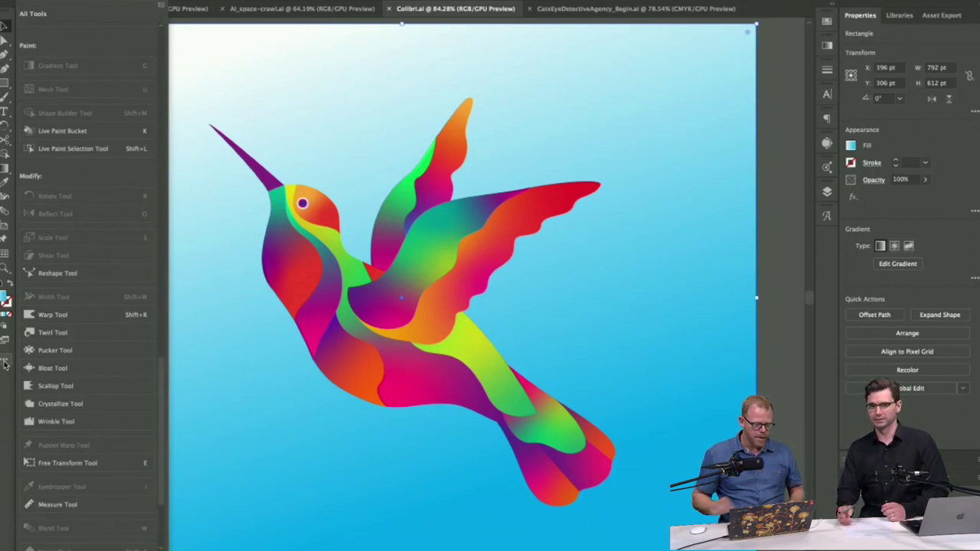
left_click_drag(65, 320, 6, 270)
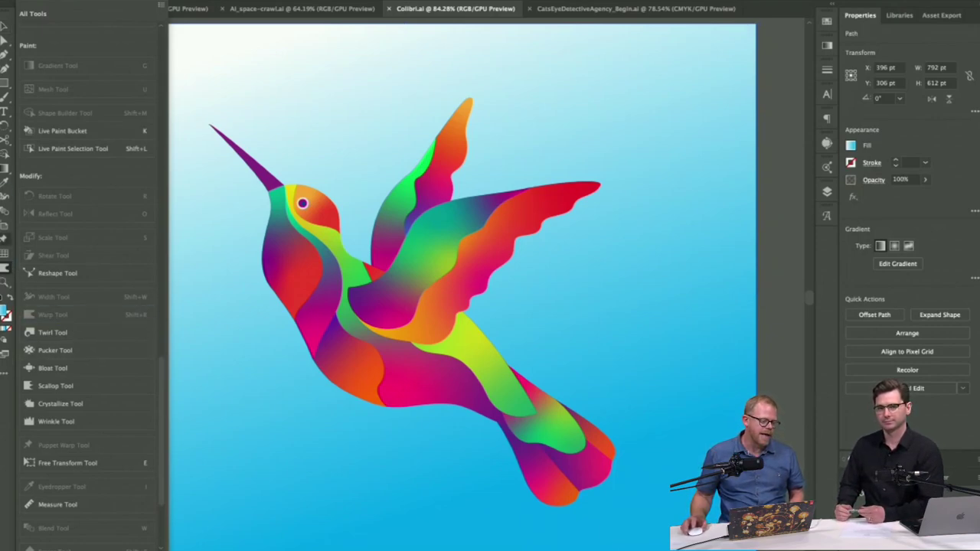
left_click_drag(65, 285, 5, 256)
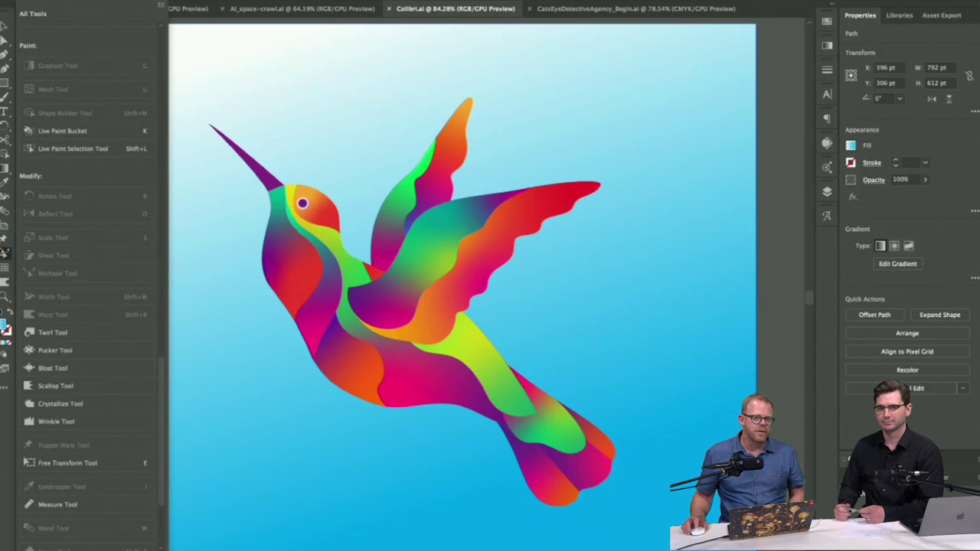
left_click(162, 6)
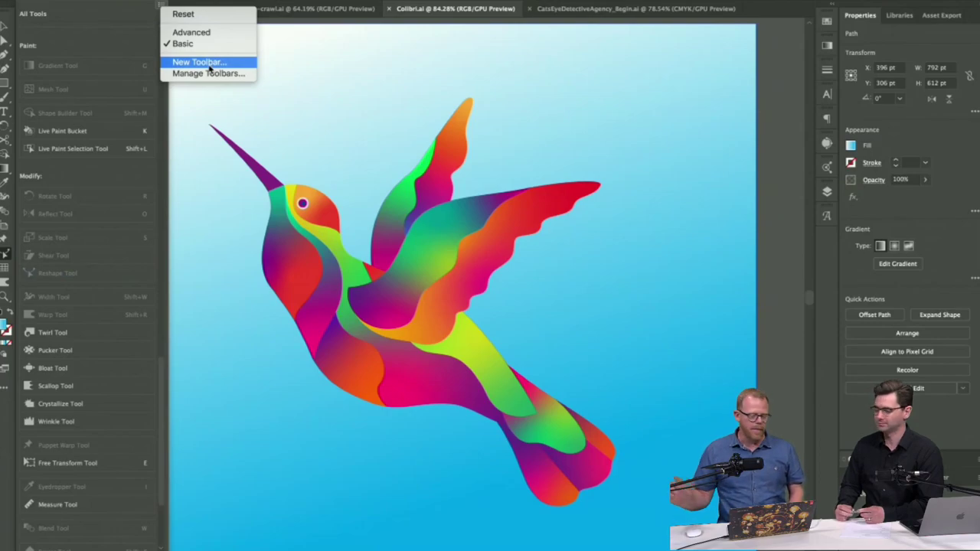
left_click(173, 35)
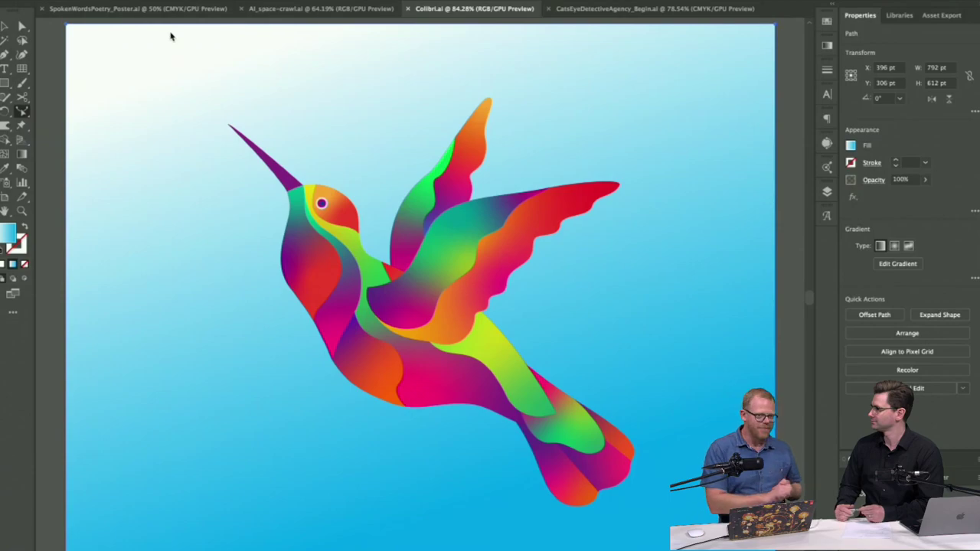
Step: Select the hummingbird group instead of the background and activate Puppet Warp, adding pins at the head and on the rear wing
left_click(23, 128)
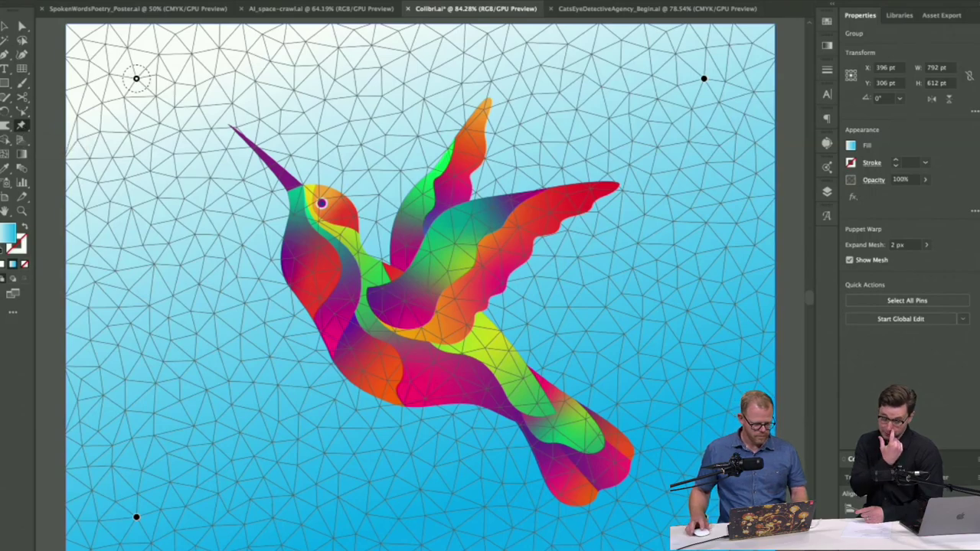
left_click(5, 26)
left_click(480, 344)
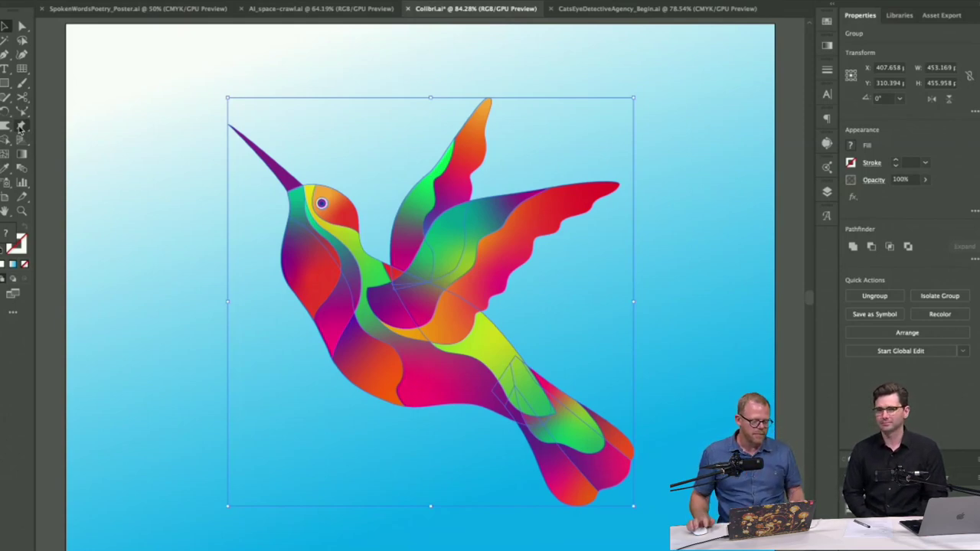
left_click(20, 126)
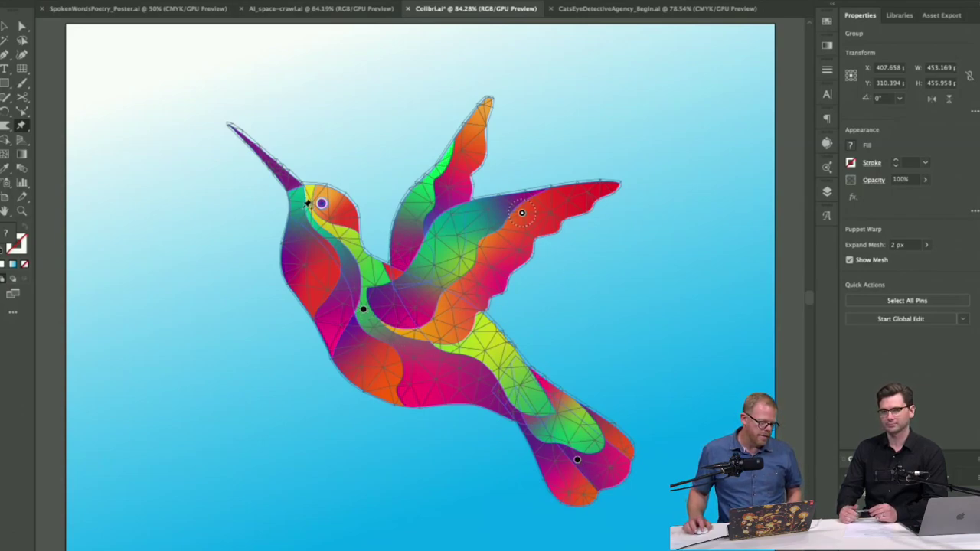
left_click(300, 209)
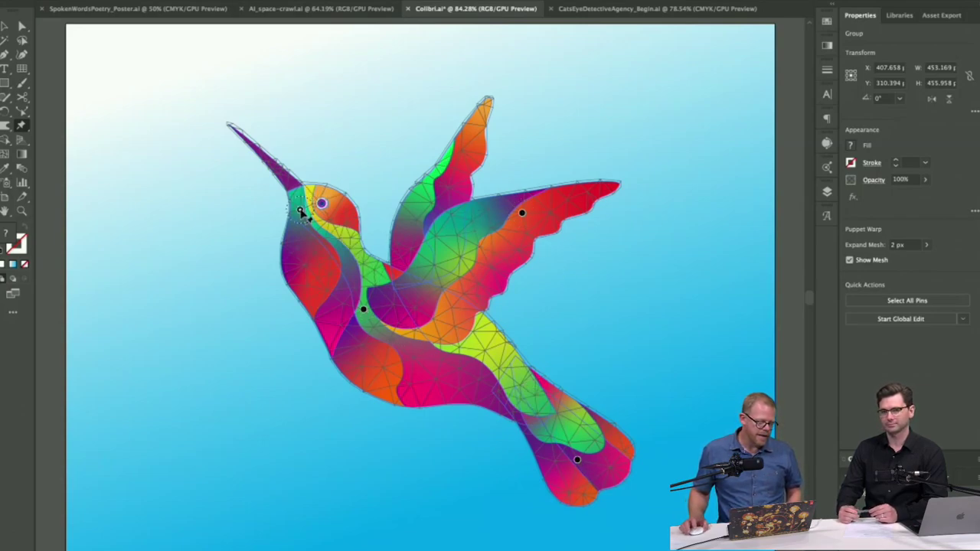
left_click(438, 196)
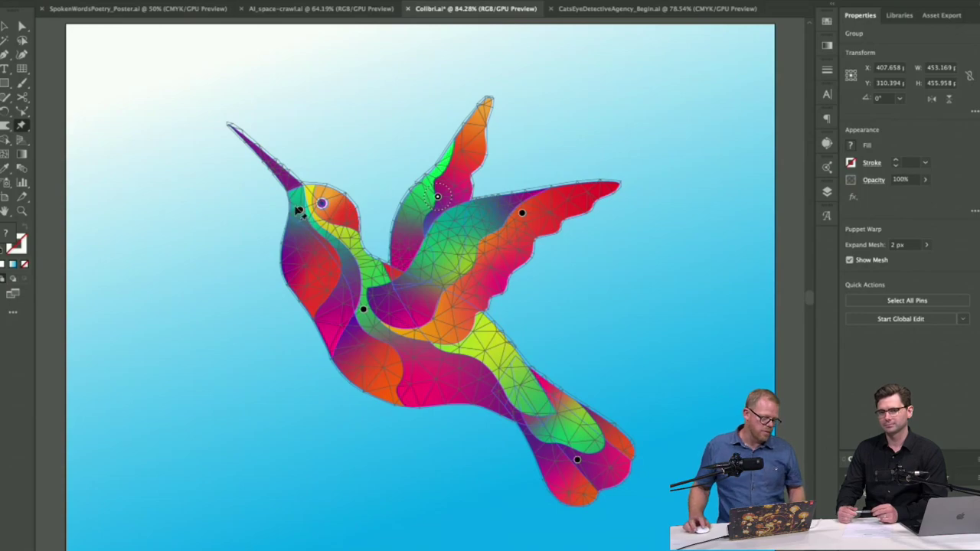
Step: Pose the hummingbird in level flight by lowering the head, raising the tail, shifting both wings toward the head, and tilting the beak upward
left_click_drag(299, 209, 232, 286)
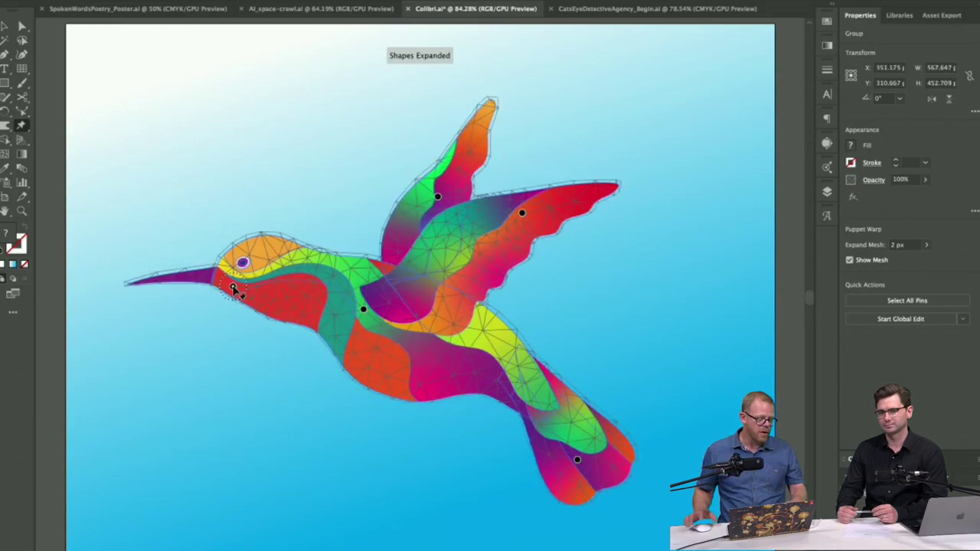
left_click_drag(577, 459, 604, 307)
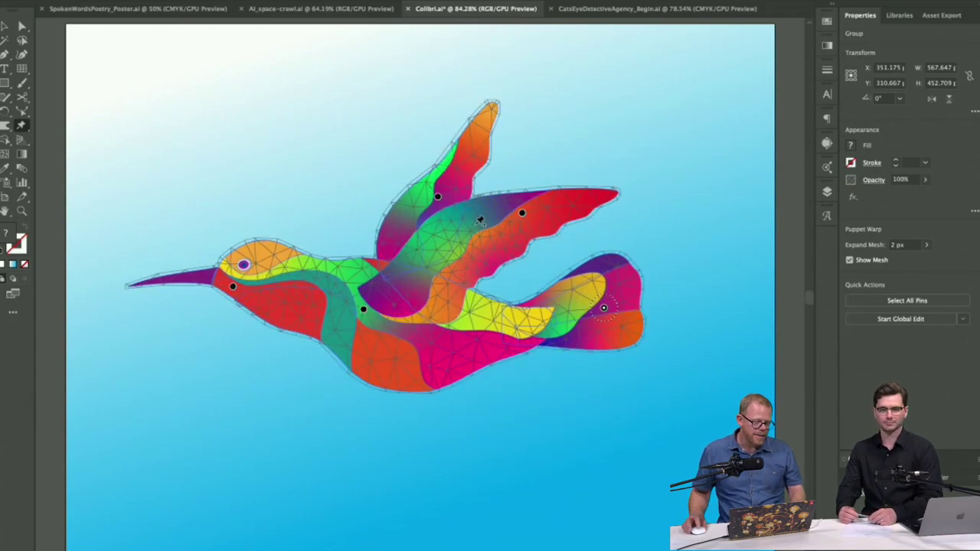
left_click_drag(439, 198, 380, 196)
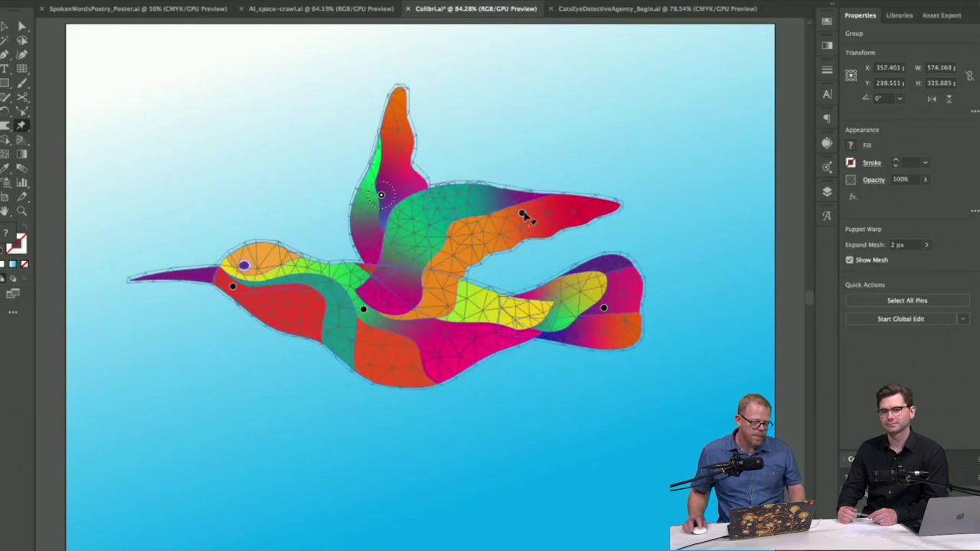
left_click_drag(522, 213, 491, 186)
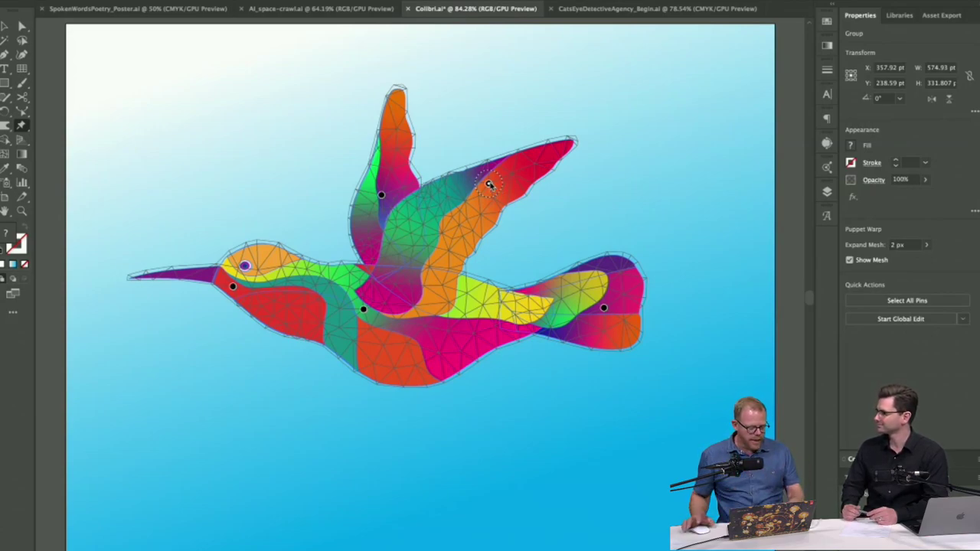
left_click(234, 287)
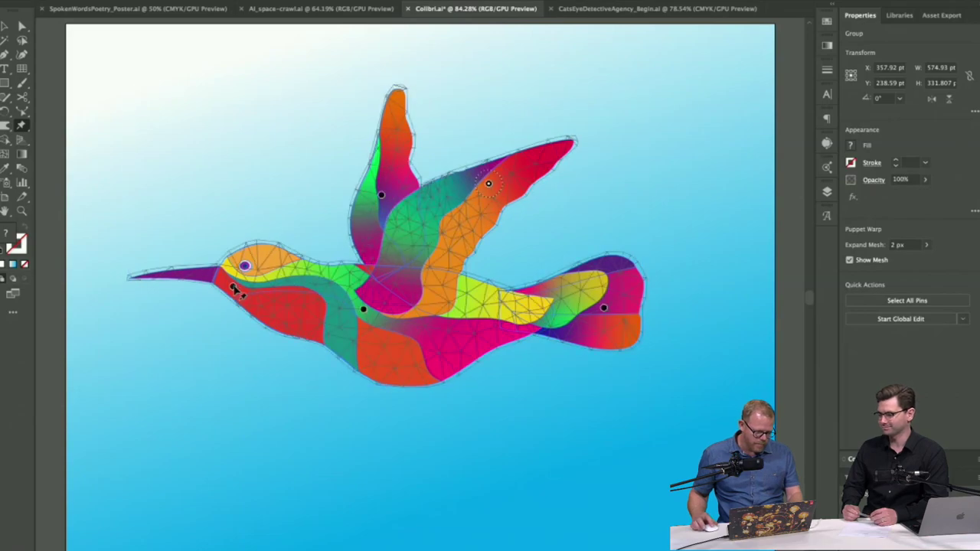
left_click_drag(244, 299, 241, 305)
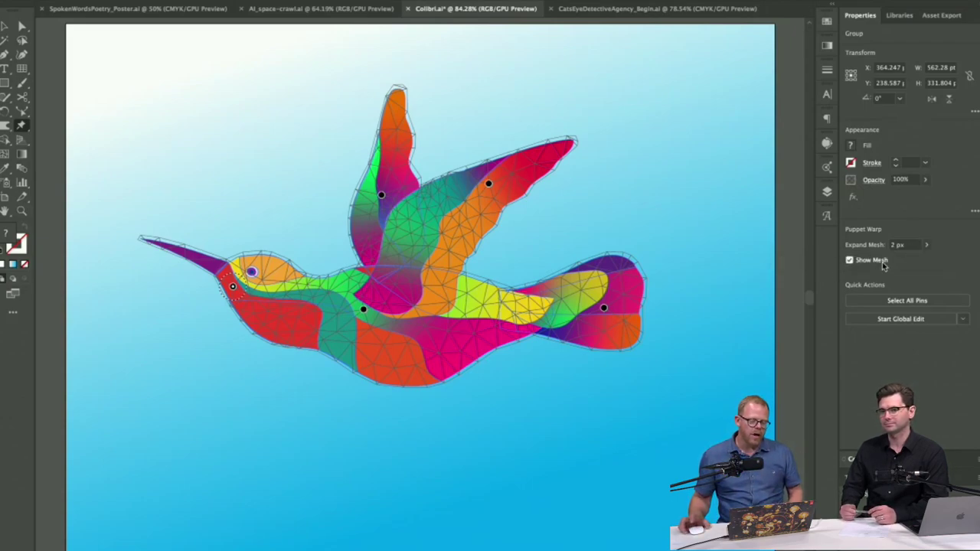
Step: Hide the puppet warp mesh to check the artwork, show it again, and select the gradient background
left_click(883, 264)
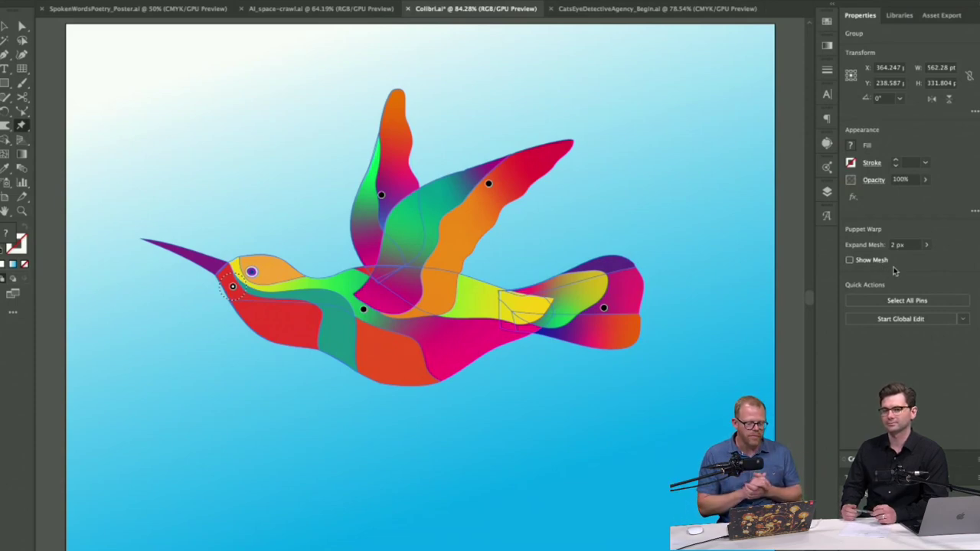
left_click(864, 264)
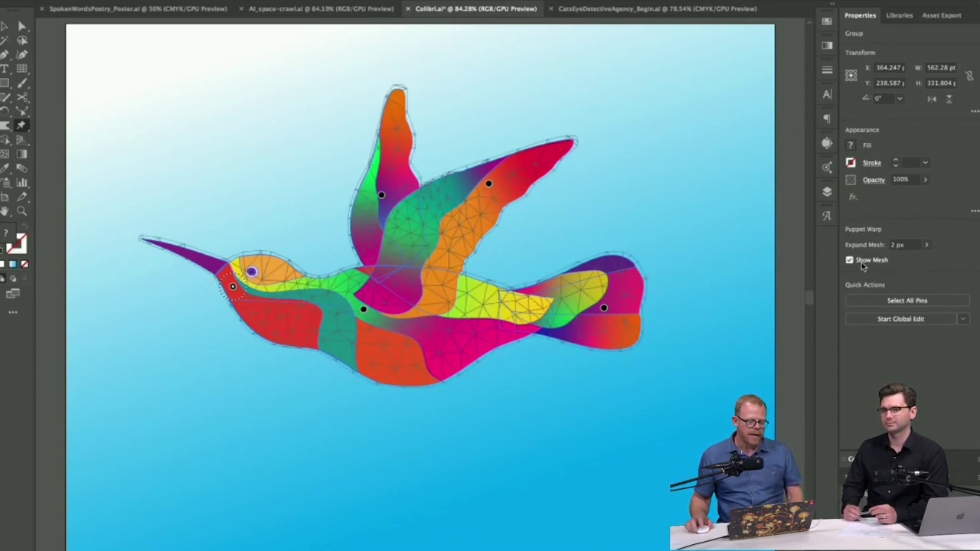
left_click(674, 147)
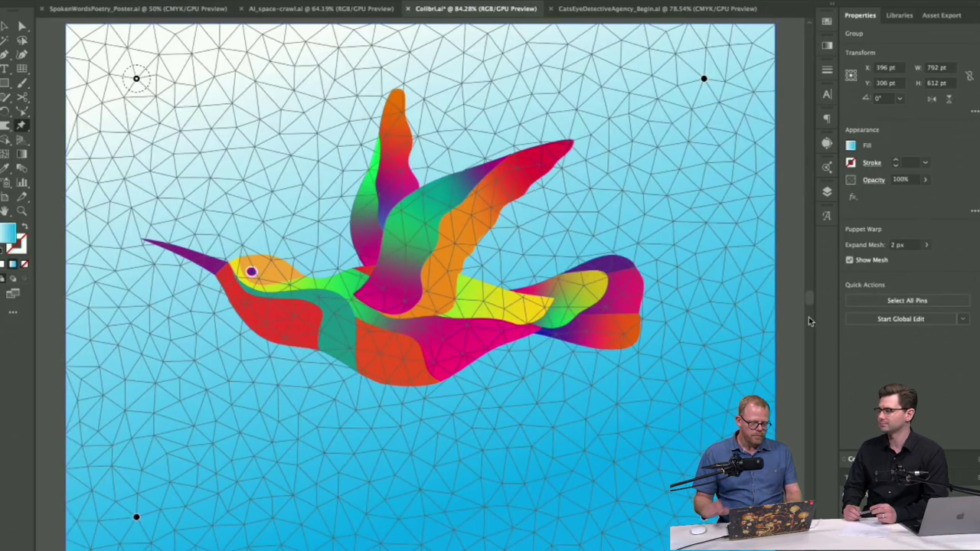
Step: Deselect the gradient background and leave Puppet Warp for the Selection tool
scroll(809, 317, "down", 5)
left_click(783, 230)
scroll(554, 296, "up", 6)
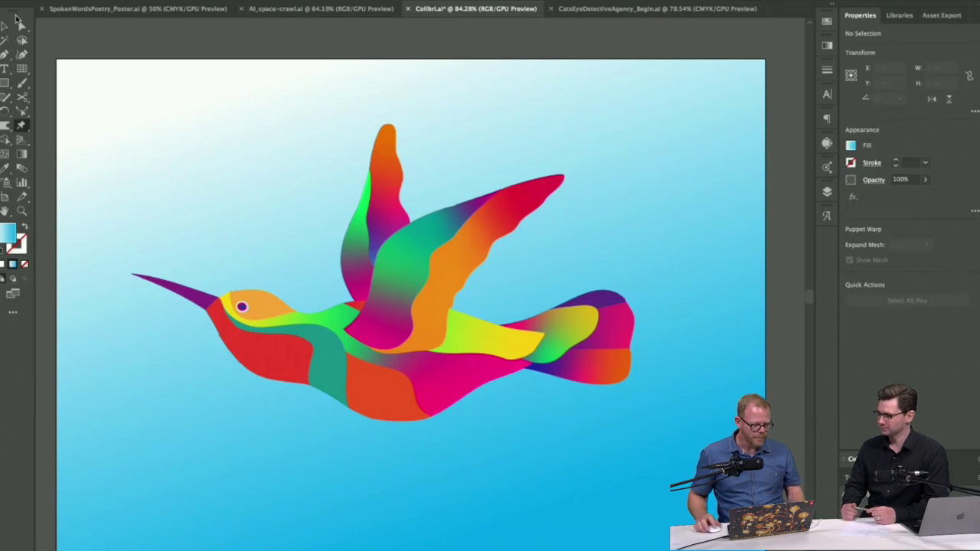
key("v")
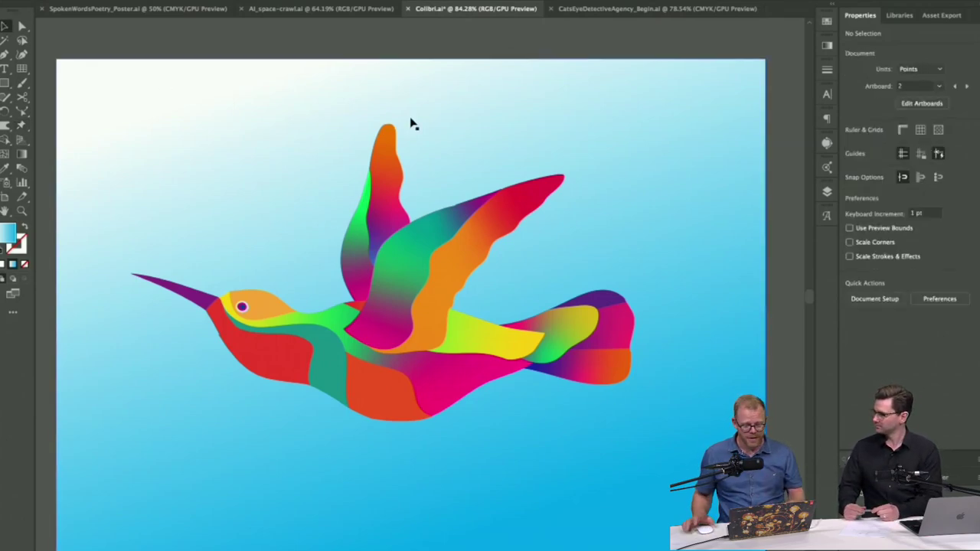
Step: Bring up the CatsEyeDetectiveAgency_Begin.ai document and select the Cat's Eye logo group on the flyer artboard
left_click(637, 9)
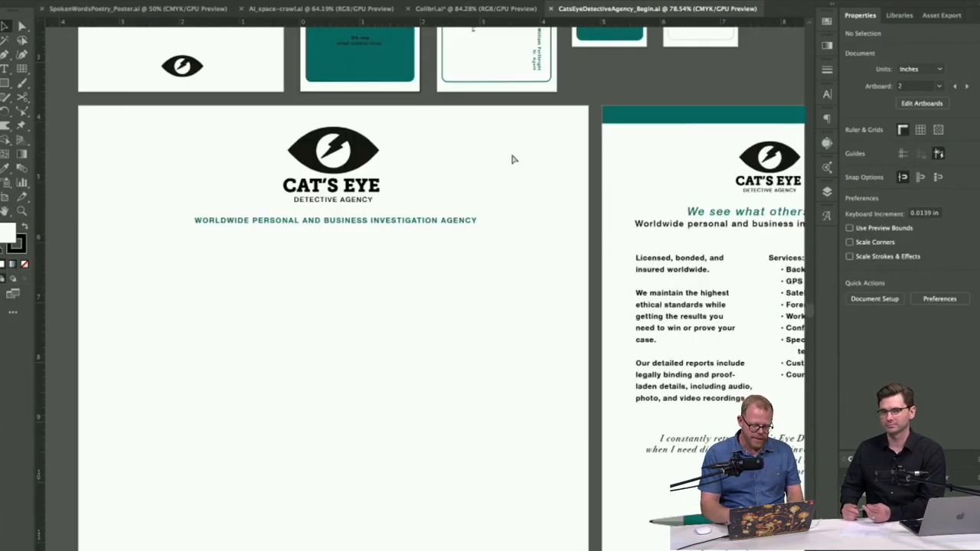
key("ctrl+minus")
key("ctrl+minus")
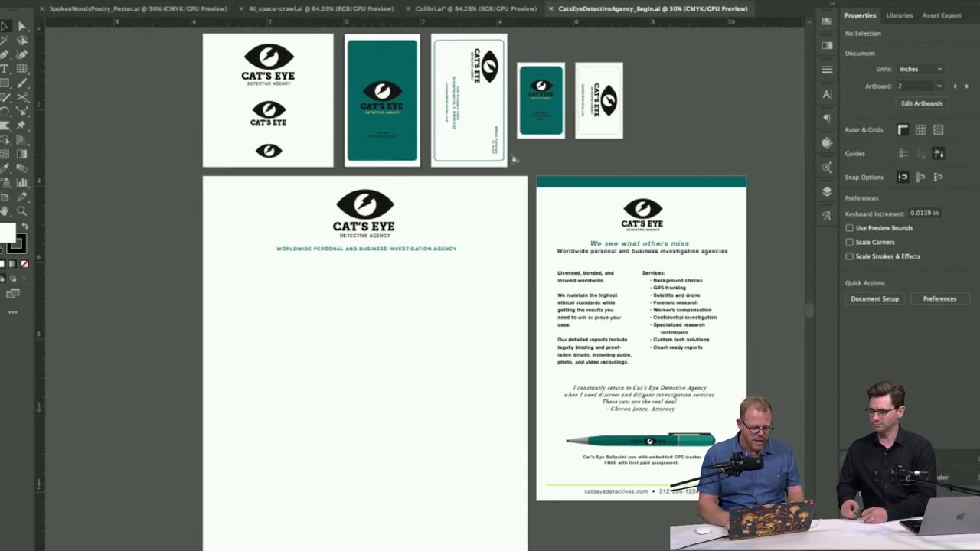
key("ctrl+equal")
key("ctrl+equal")
scroll(574, 151, "down", 1)
left_click_drag(573, 150, 72, 248)
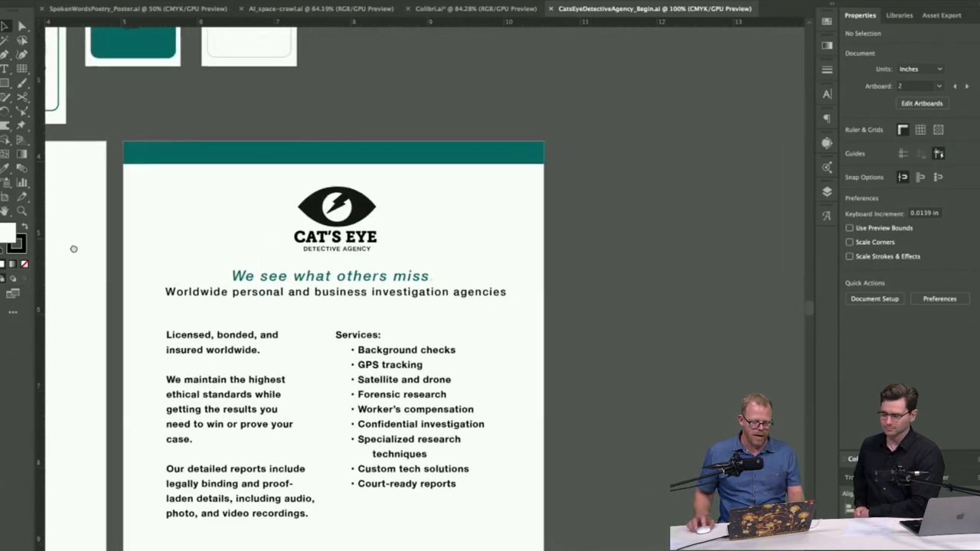
scroll(324, 234, "up", 1)
scroll(324, 233, "up", 1)
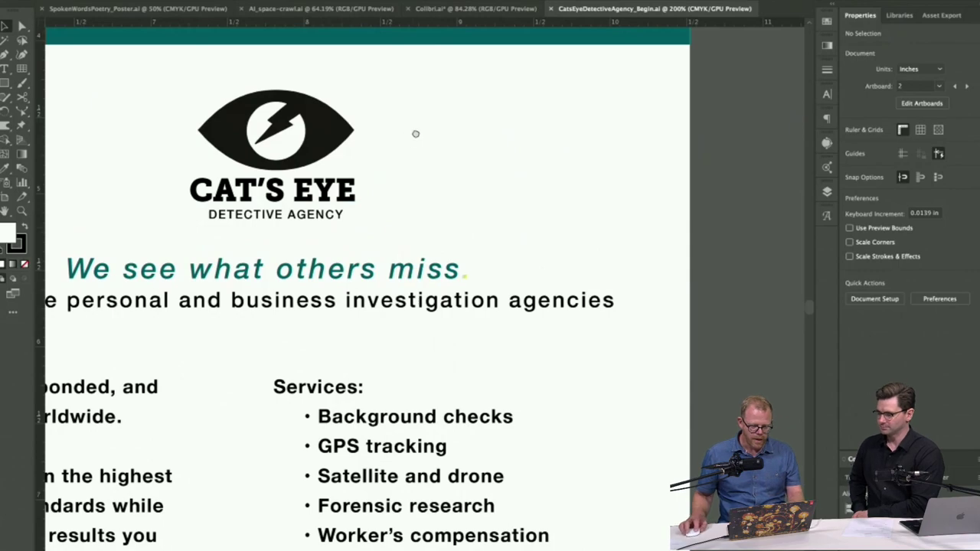
left_click_drag(416, 131, 482, 173)
left_click(499, 171)
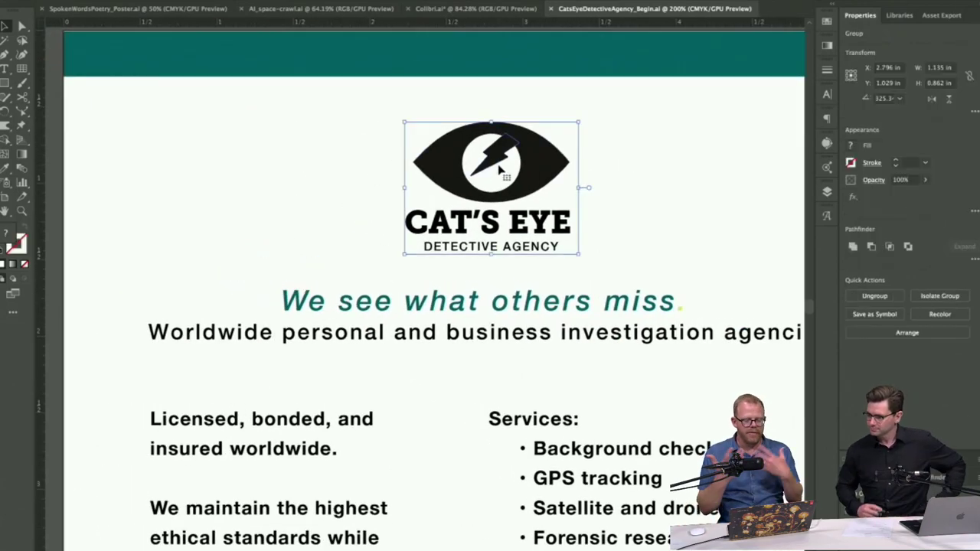
Step: Direct-select only the white circle inside the flyer logo's eye and start a global edit of it
left_click(20, 26)
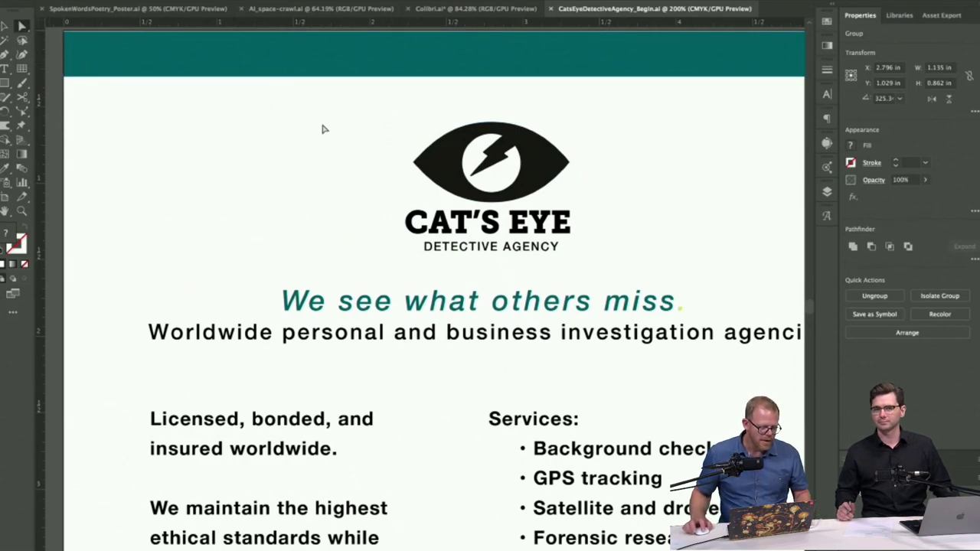
left_click(298, 136)
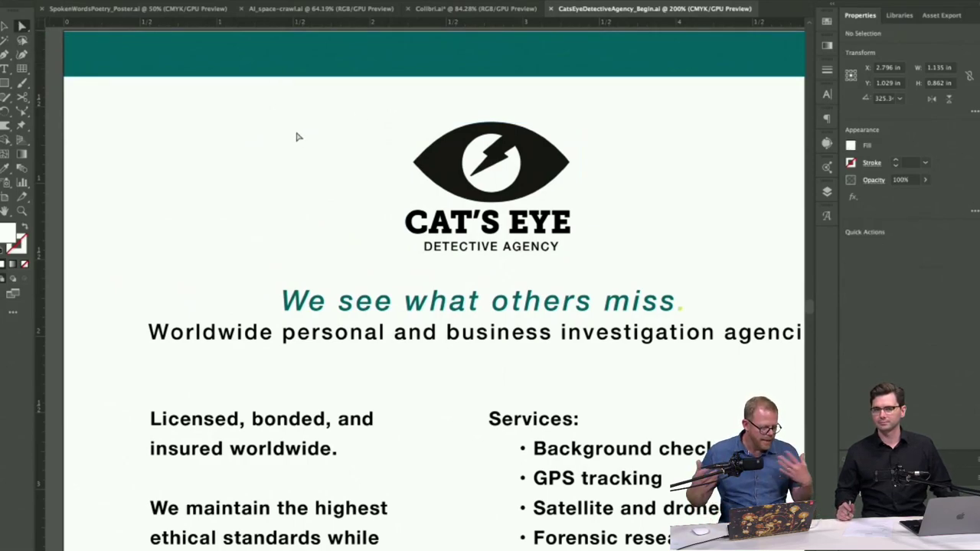
left_click(507, 174)
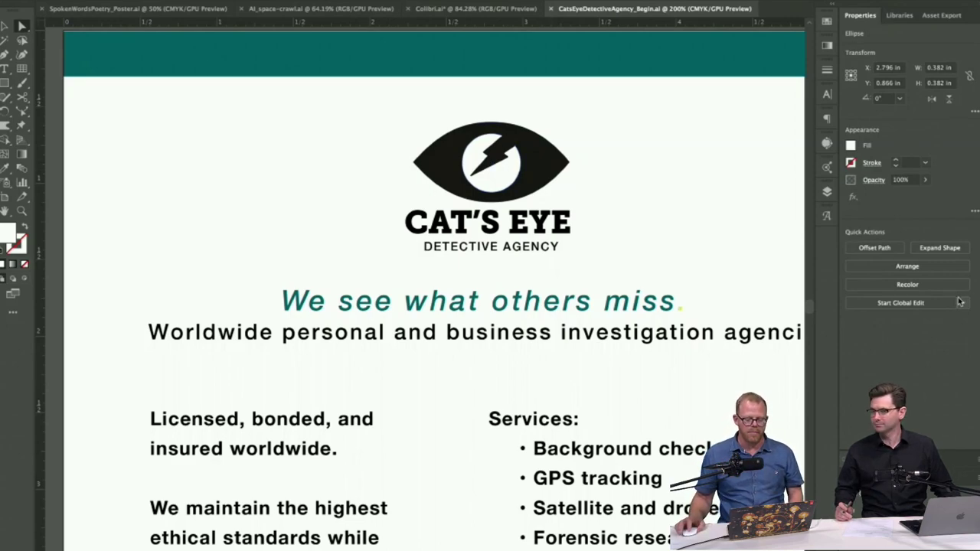
left_click(903, 306)
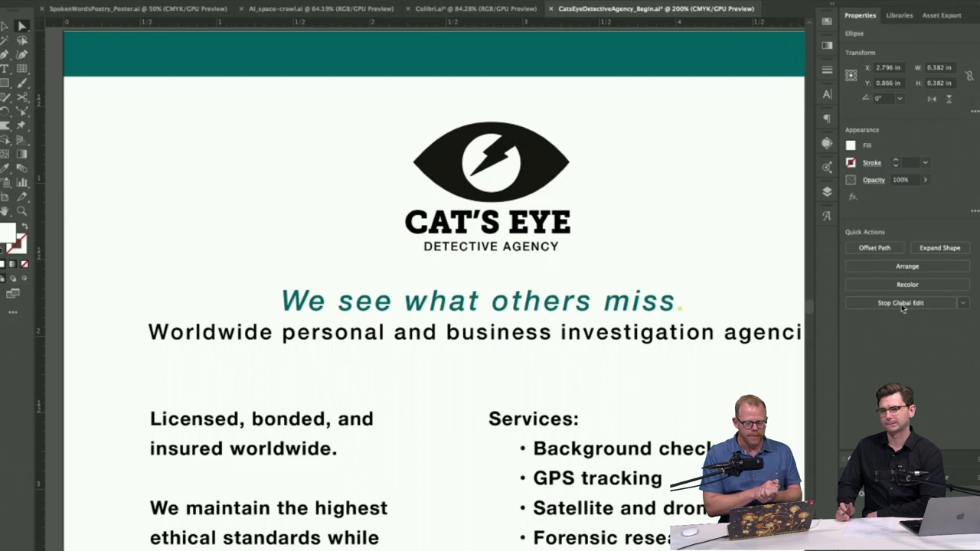
Step: Fill the globally edited eye circles with the yellow swatch C=5 M=0 Y=90 K=0 and end the global edit
left_click(518, 164)
left_click(850, 146)
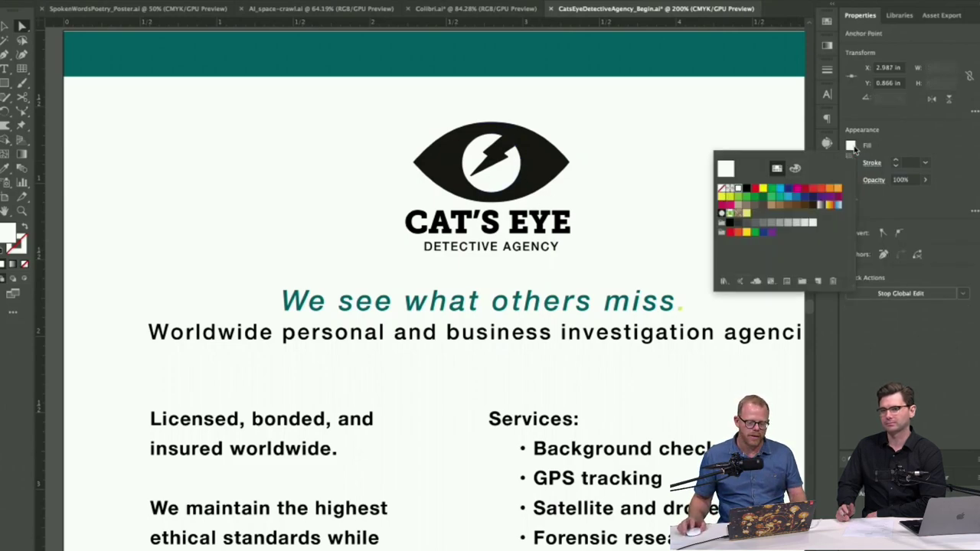
left_click(722, 197)
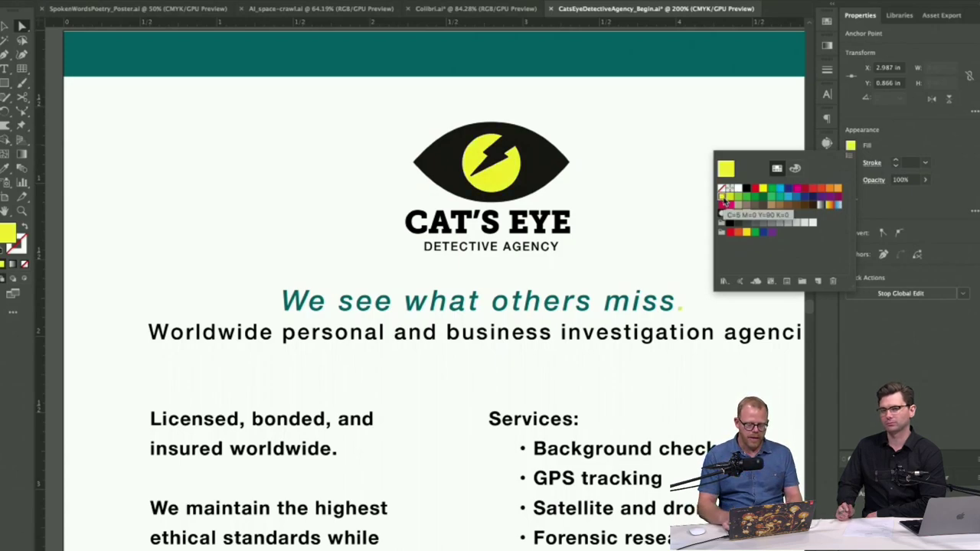
key("Escape")
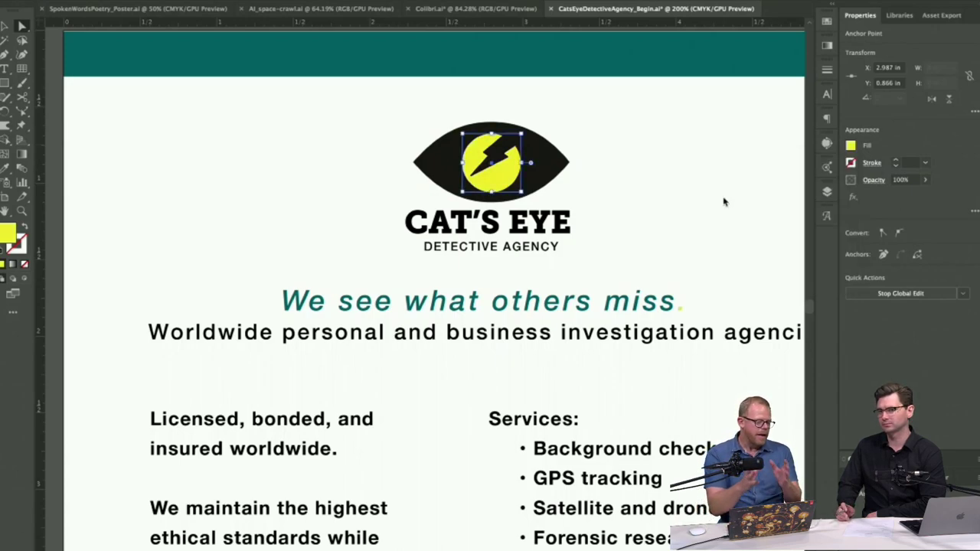
left_click(725, 202)
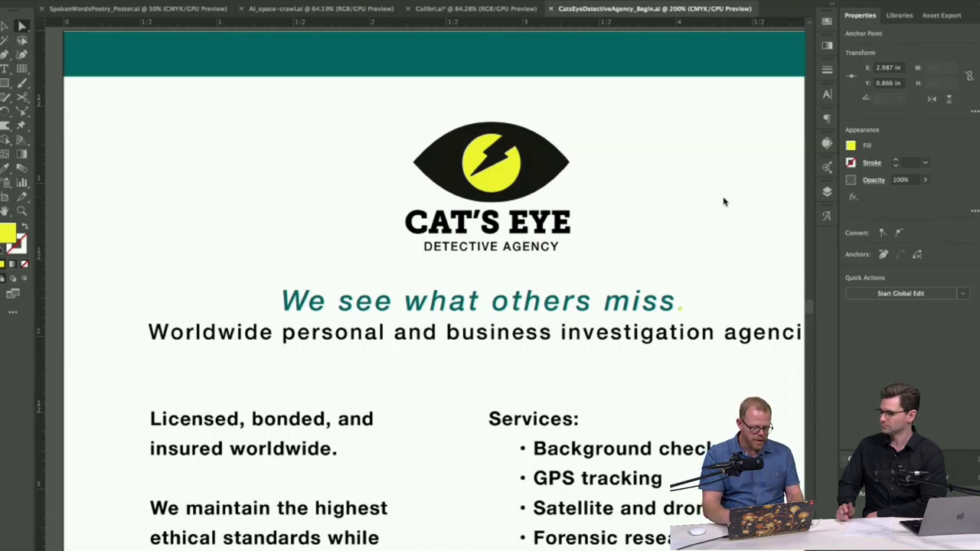
Step: Direct-select the lightning bolt in the large teal business card's logo and start a global edit of it
key("super+minus")
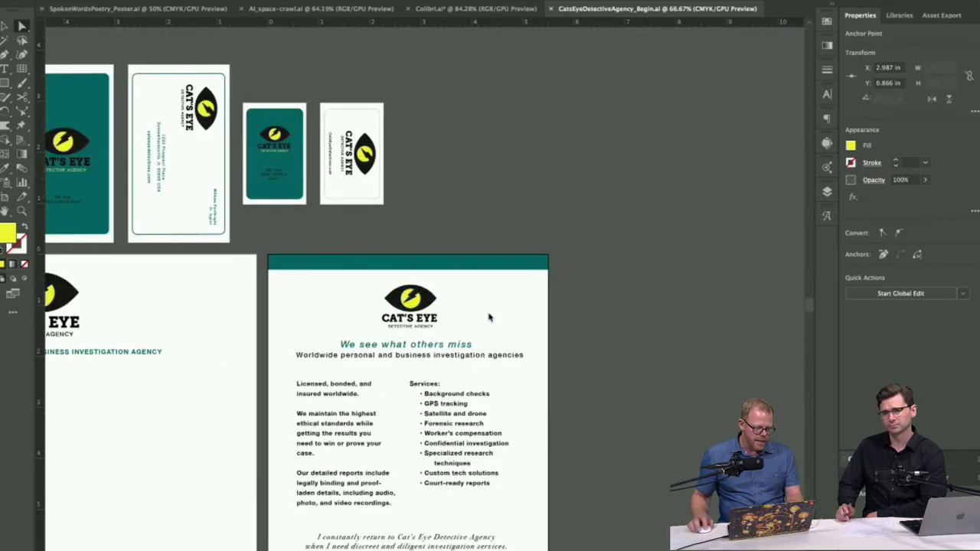
scroll(655, 329, "left", 5)
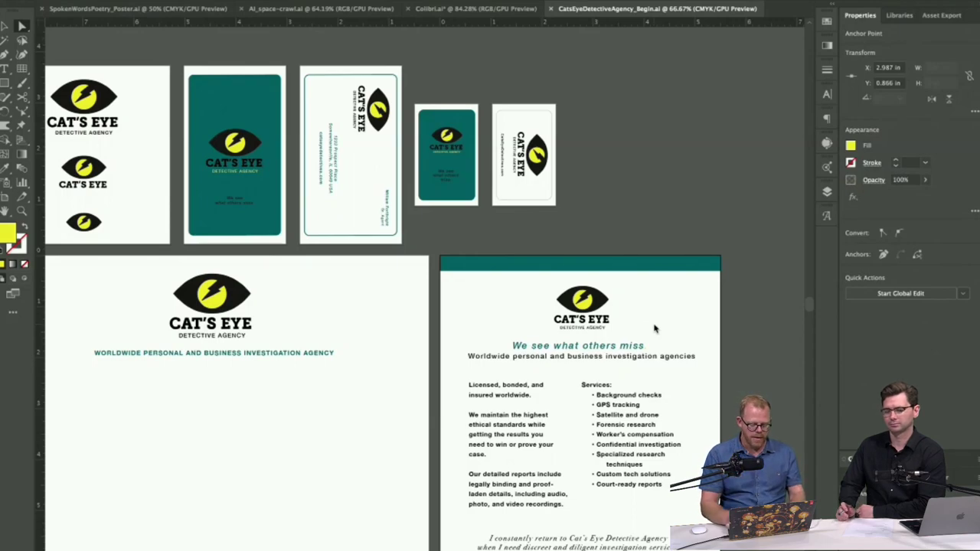
key("super+equal")
key("super+equal")
key("super+minus")
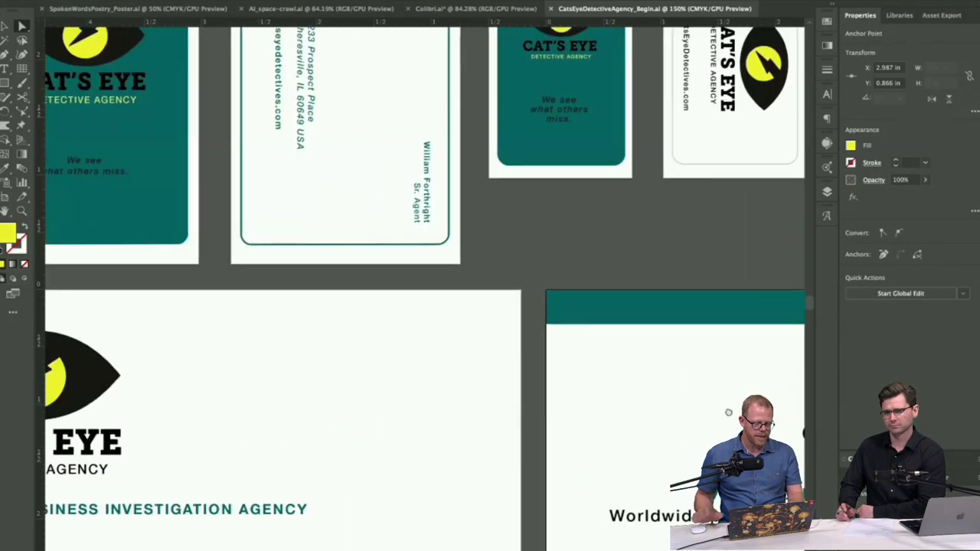
scroll(595, 335, "left", 10)
scroll(595, 335, "up", 5)
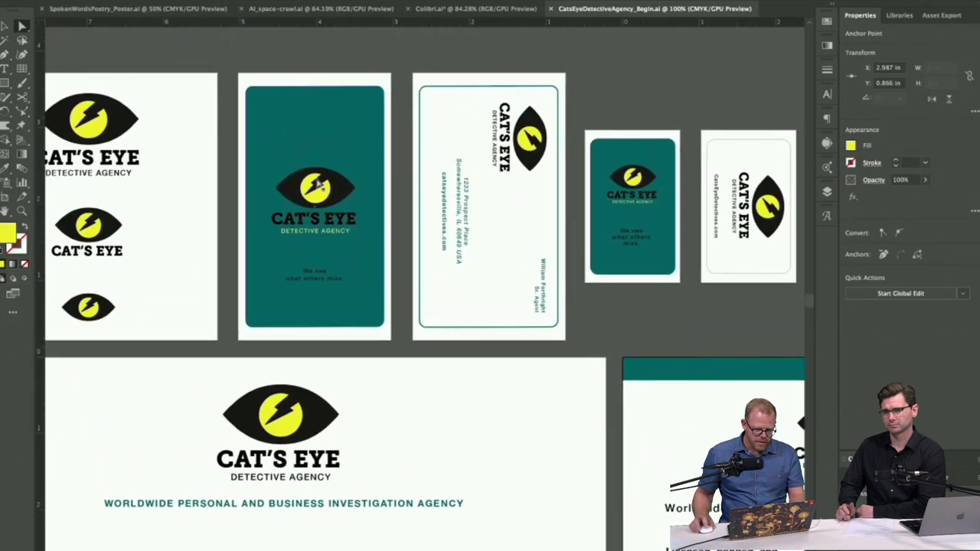
left_click(321, 184)
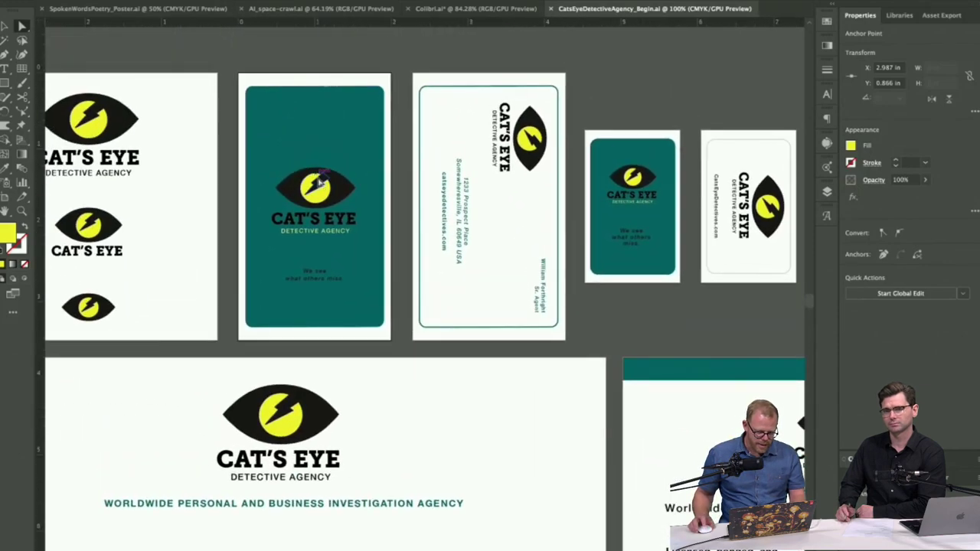
left_click(322, 181)
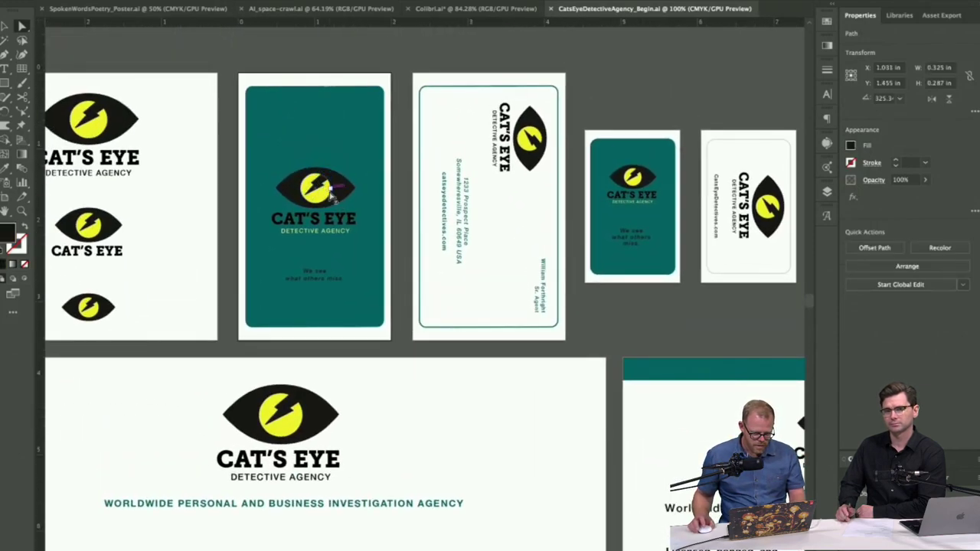
left_click(23, 55)
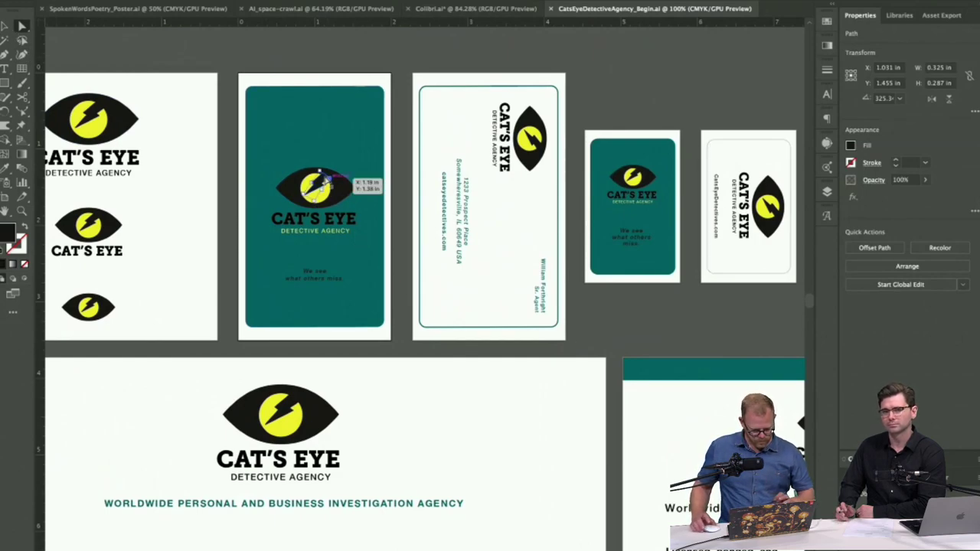
left_click(929, 284)
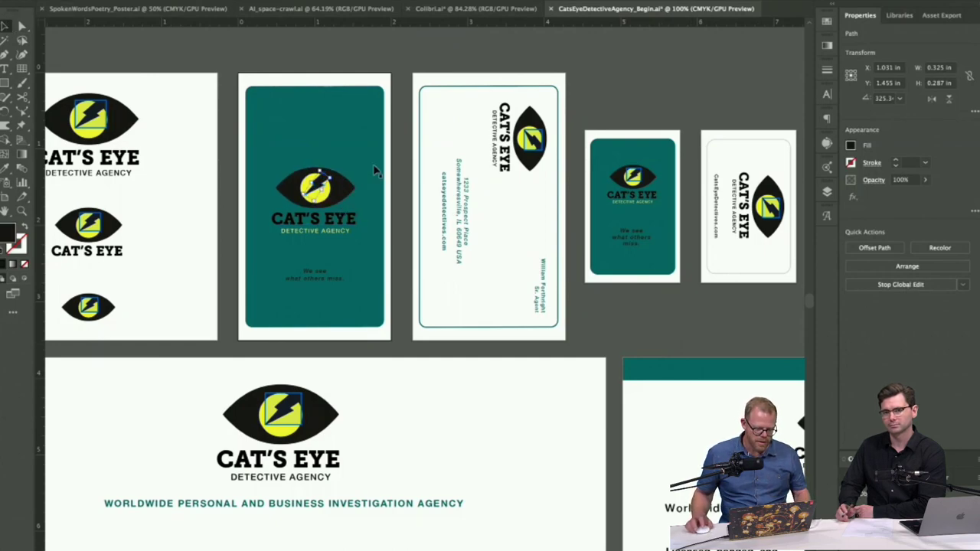
Step: Rotate the globally edited lightning bolts nearly upright, to about 356°, and end the global edit by deselecting
mouse_move(330, 172)
left_mouse_down()
mouse_move(341, 167)
mouse_move(315, 184)
mouse_move(327, 163)
left_mouse_up()
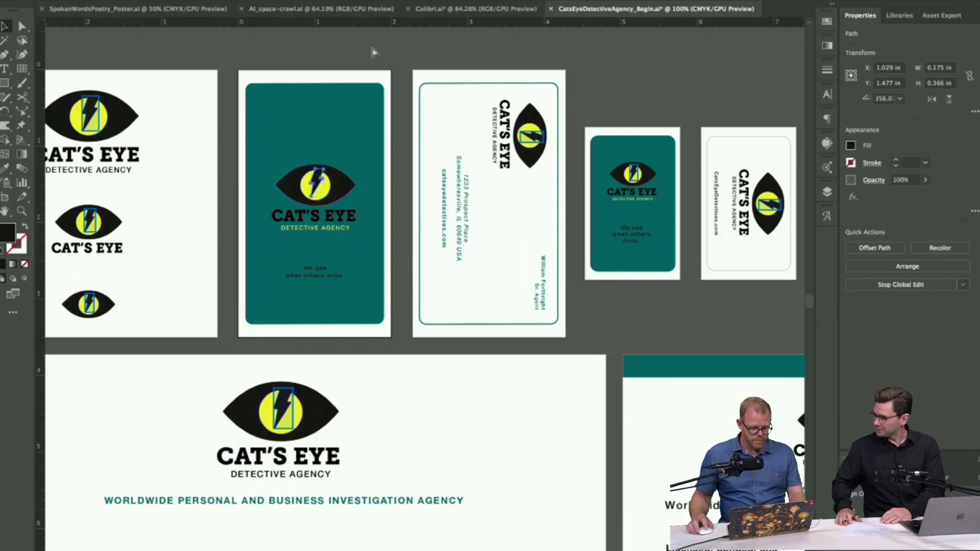
left_click(344, 45)
Step: Preview the teal business card artboard in Presentation mode and return to the normal view
left_click_drag(250, 96, 366, 115)
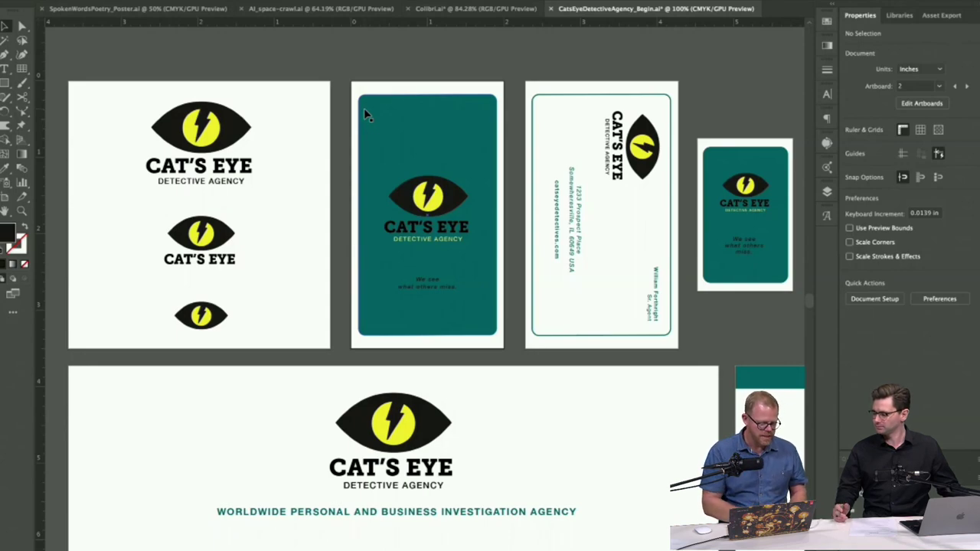
key("shift+f")
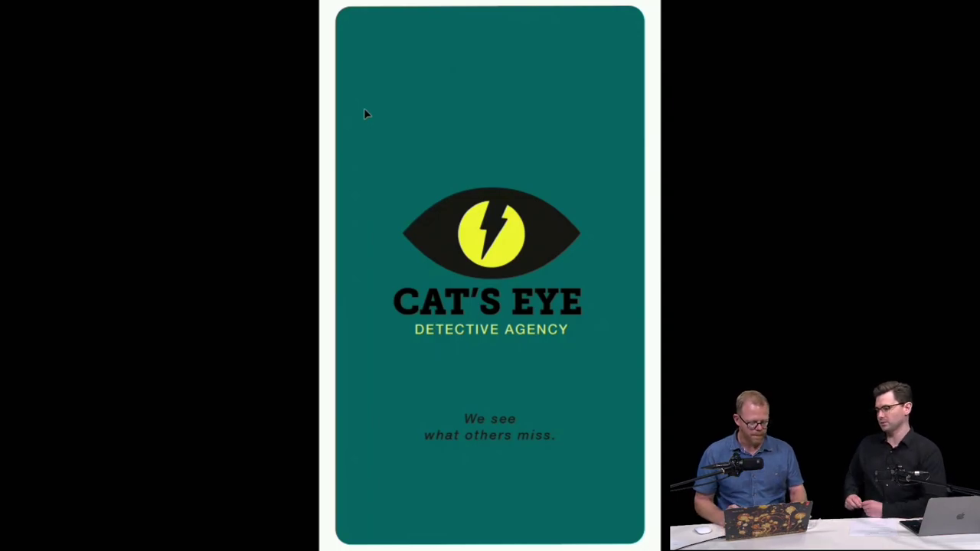
key("Escape")
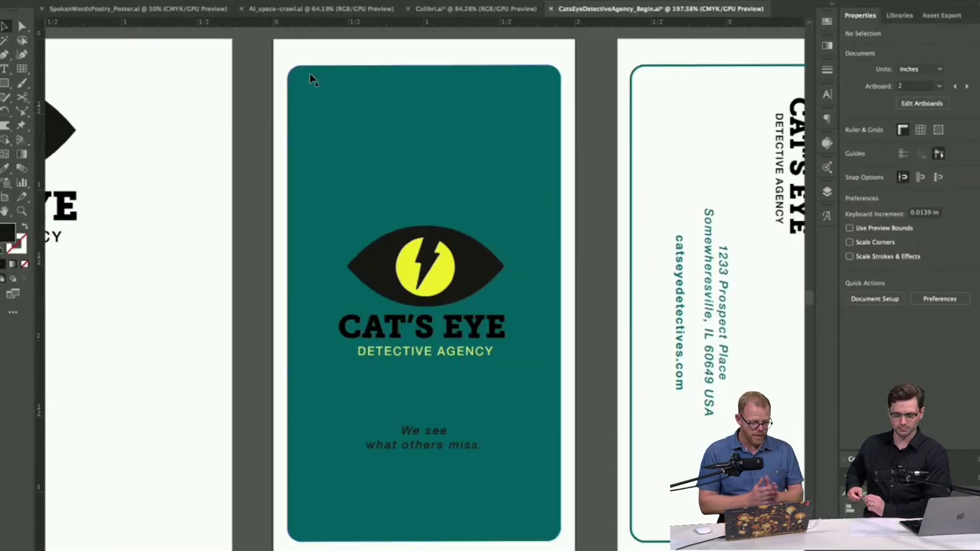
Step: In the AI_space-crawl.ai document, select the background rectangle and give it a freeform gradient drawn with points
left_click(281, 11)
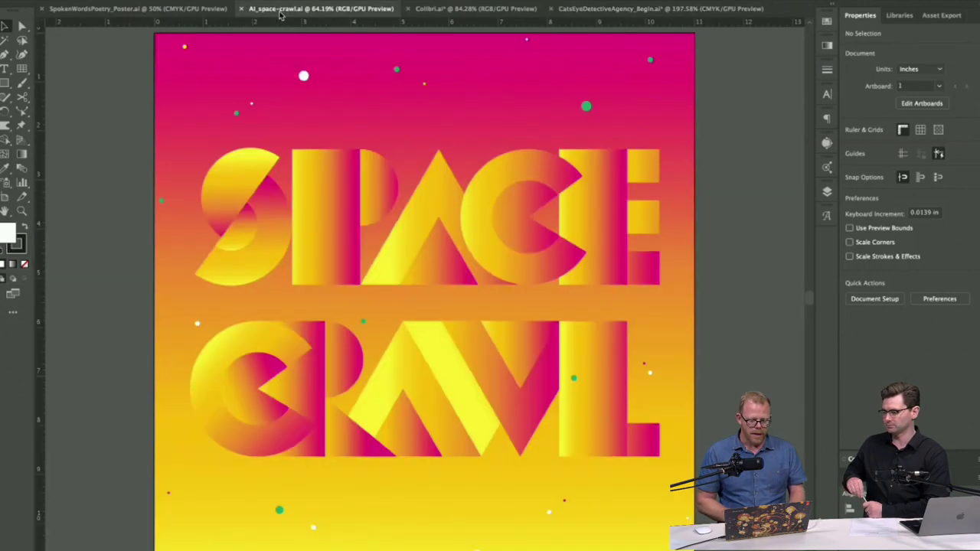
left_click(449, 48)
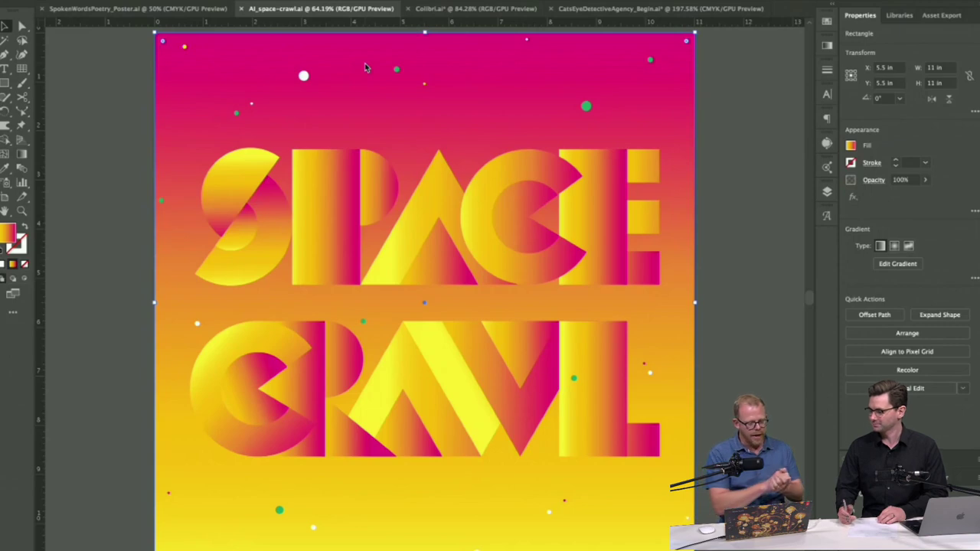
left_click(909, 247)
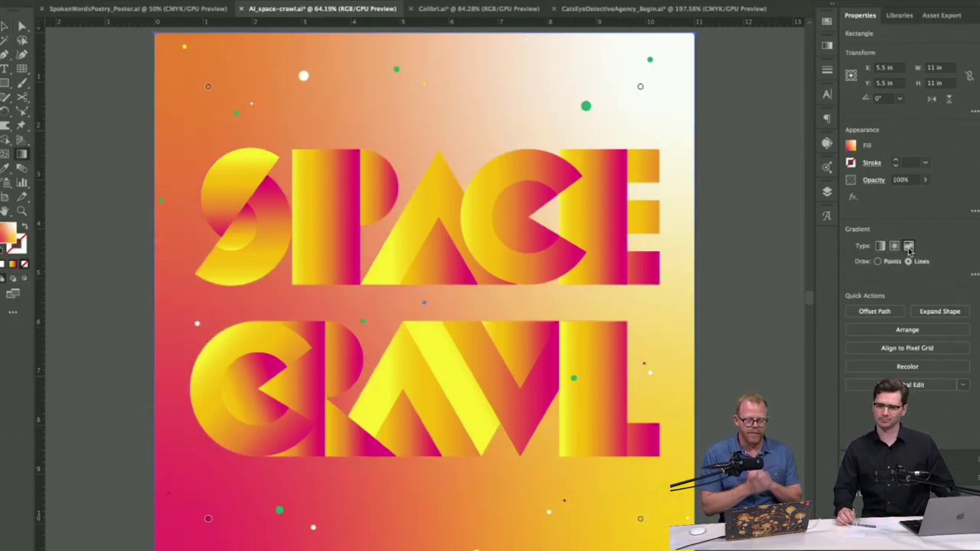
left_click(883, 262)
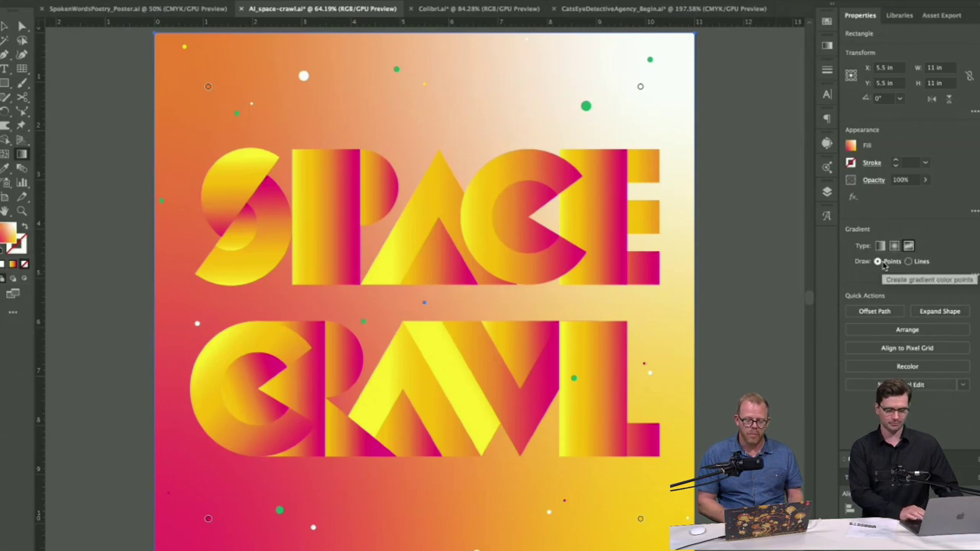
Step: Move the freeform gradient's upper-right color stop inward above the lettering and recolor it light yellow-green, #ECFF7F
left_click_drag(641, 89, 700, 68)
mouse_move(632, 108)
left_mouse_down()
mouse_move(615, 86)
mouse_move(619, 145)
mouse_move(618, 112)
left_mouse_up()
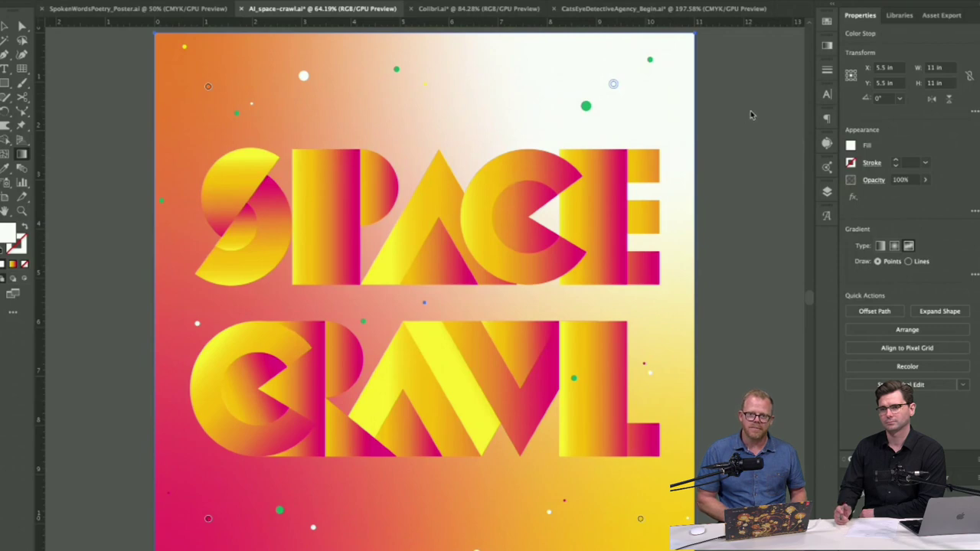
double_click(615, 85)
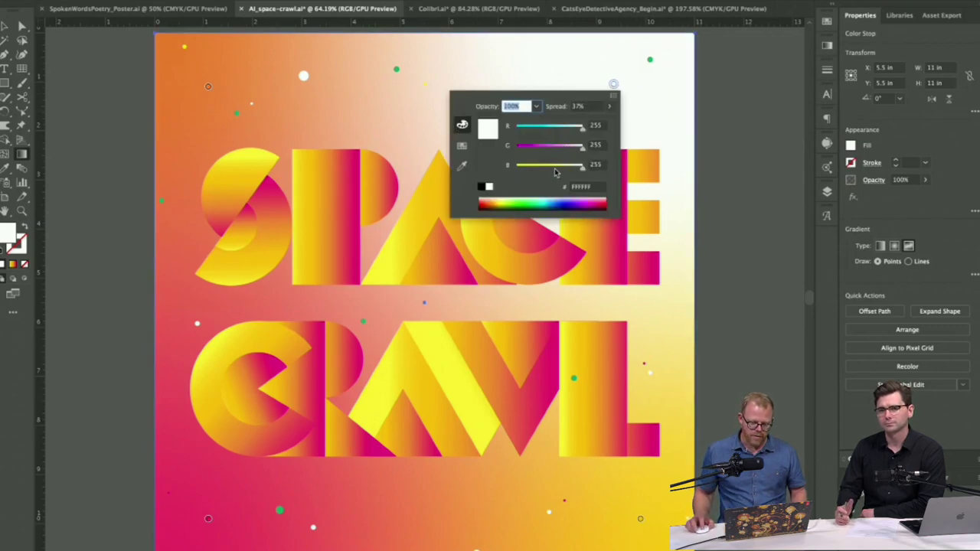
left_click_drag(554, 169, 527, 152)
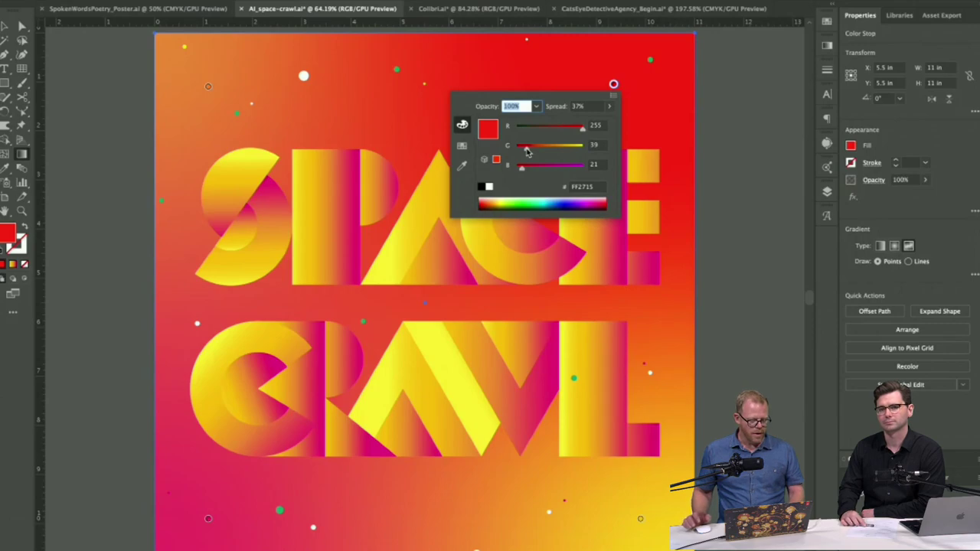
left_click_drag(577, 130, 552, 131)
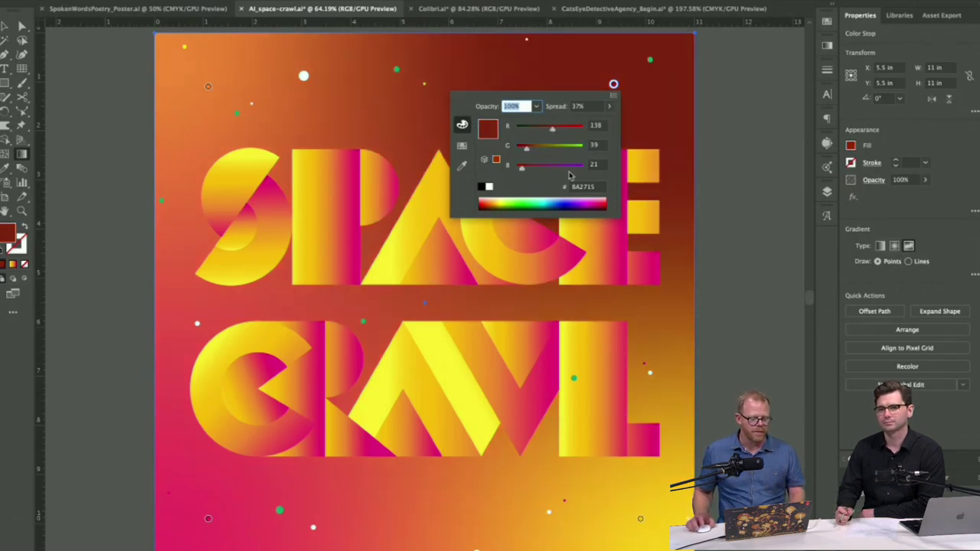
left_click(511, 199)
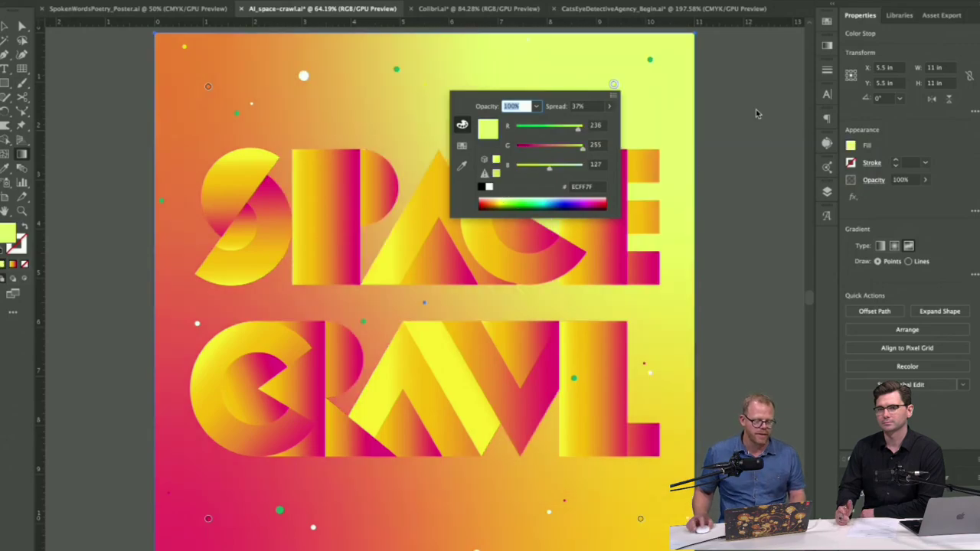
Step: Move the orange color stop near the background's upper-left corner inward to just below the large white star
left_click(208, 89)
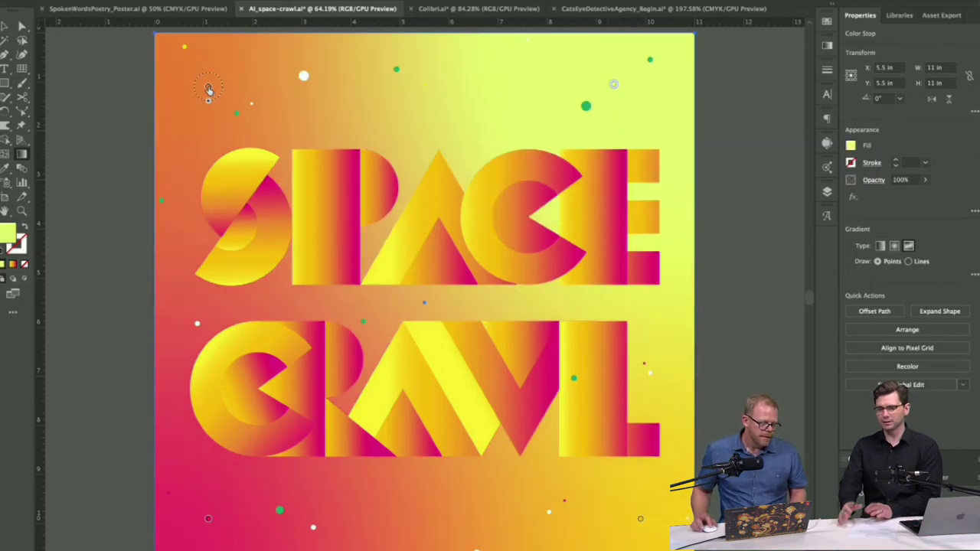
left_click(208, 90)
left_click_drag(209, 101, 306, 90)
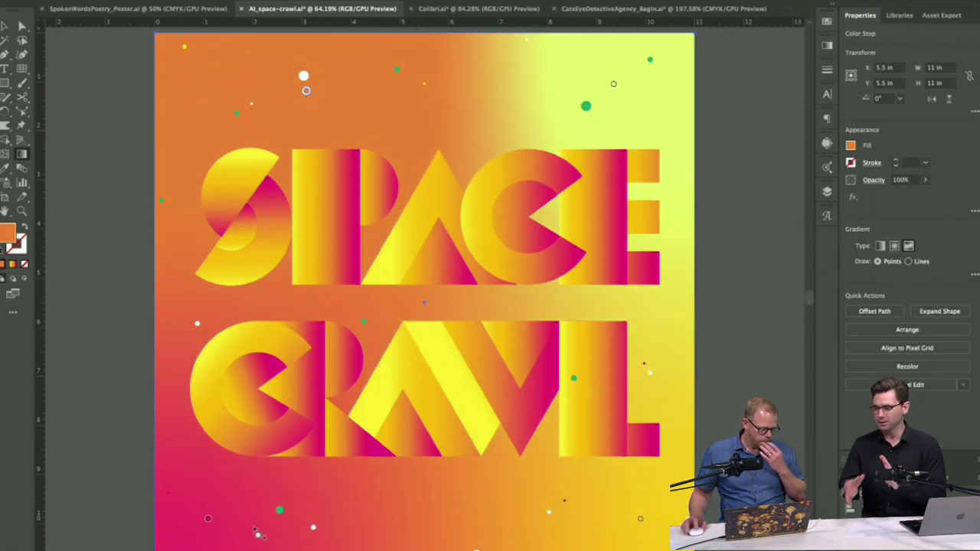
Step: Move the magenta lower-left and yellow lower-right color stops inward, closer to the CRAWL lettering
left_click(208, 521)
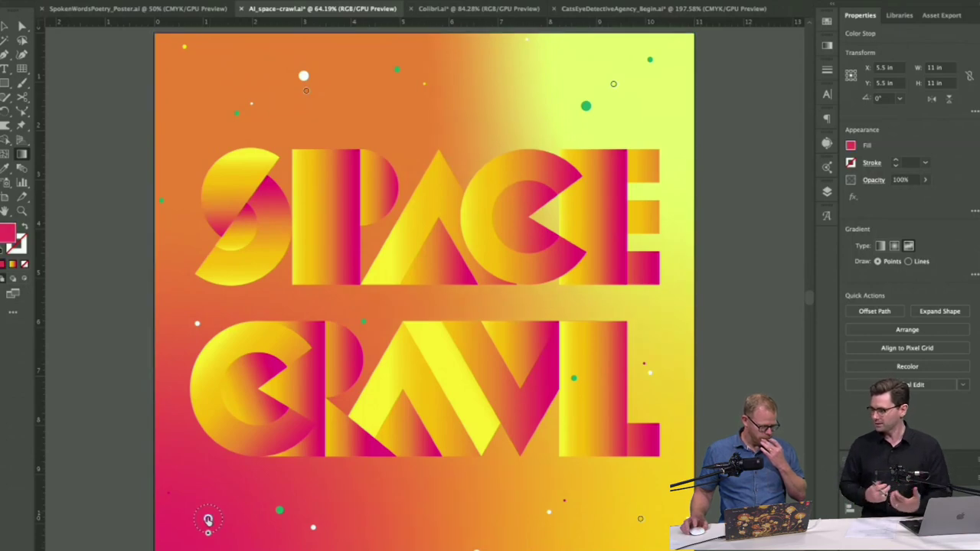
double_click(208, 521)
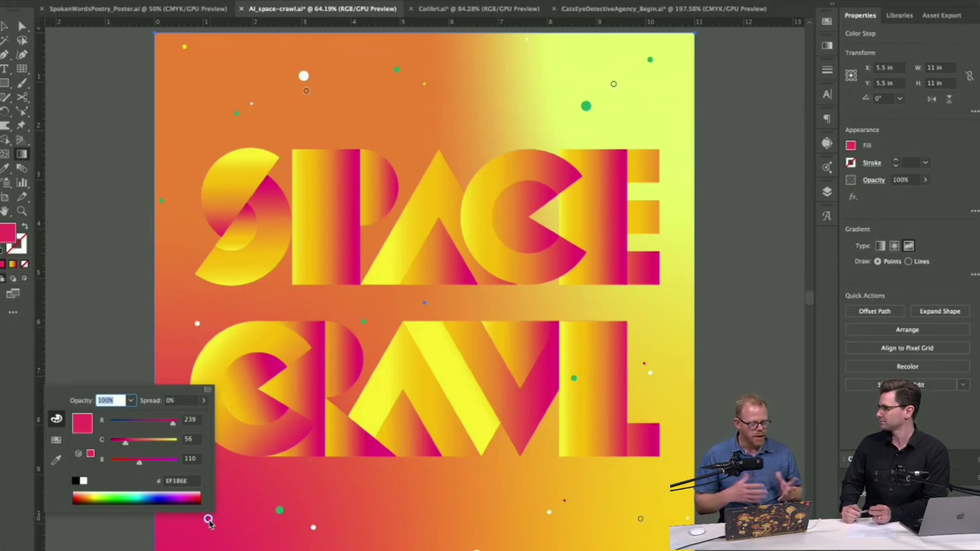
left_click(208, 521)
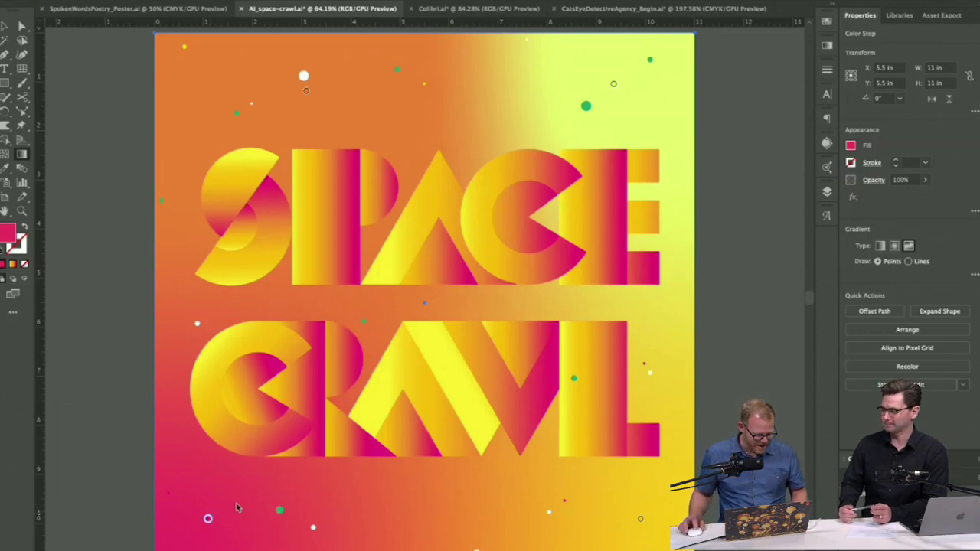
left_click_drag(209, 520, 253, 494)
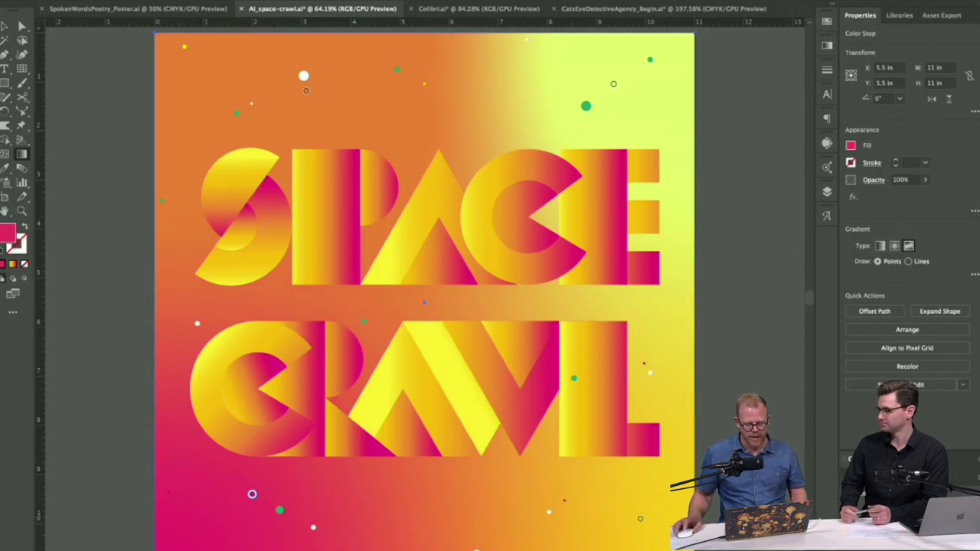
left_click_drag(639, 517, 576, 479)
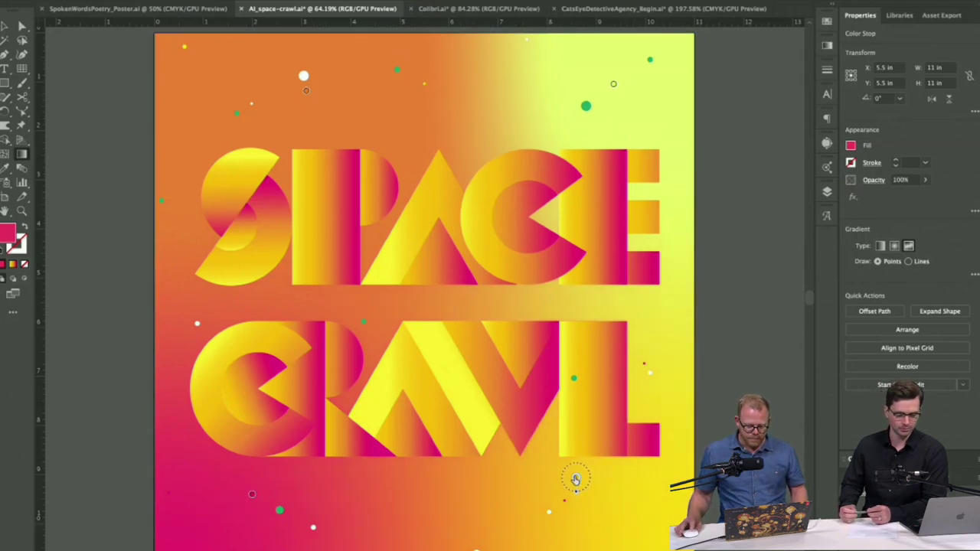
left_click(576, 478)
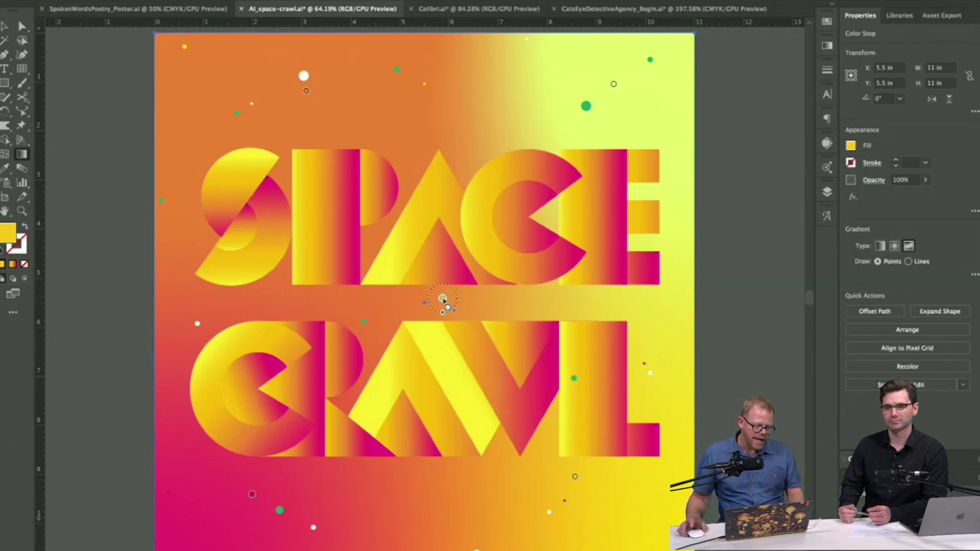
Step: Add a gradient color stop between the words SPACE and CRAWL and color it with the red swatch
left_click(443, 300)
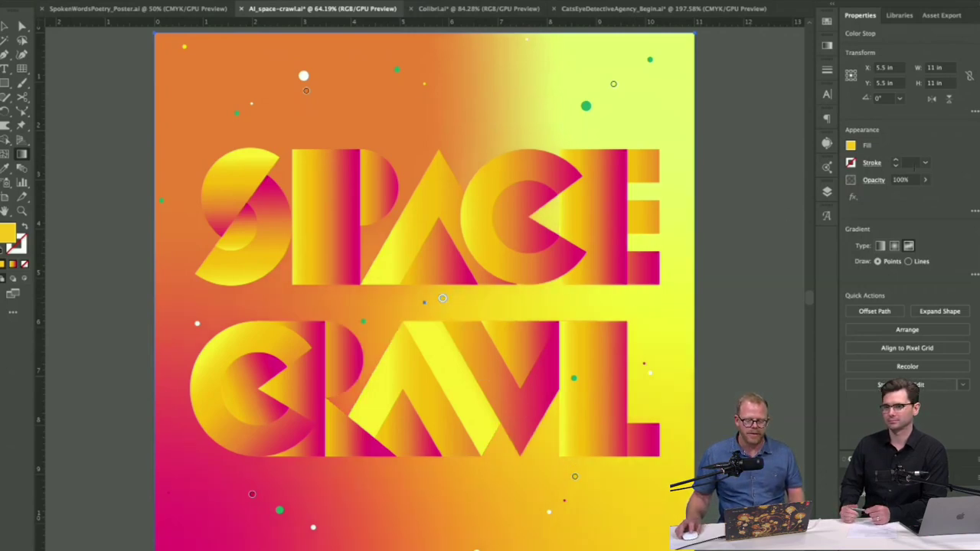
left_click(851, 148)
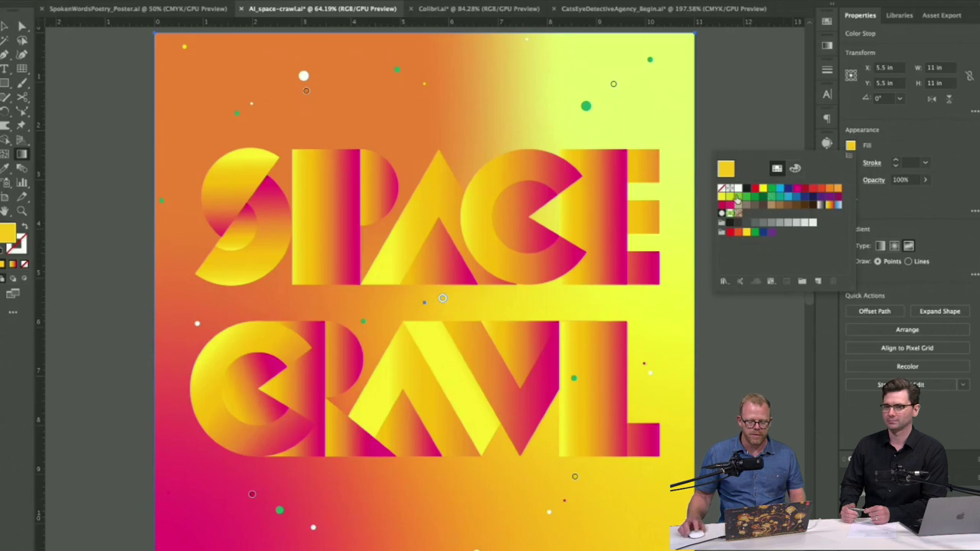
left_click(755, 189)
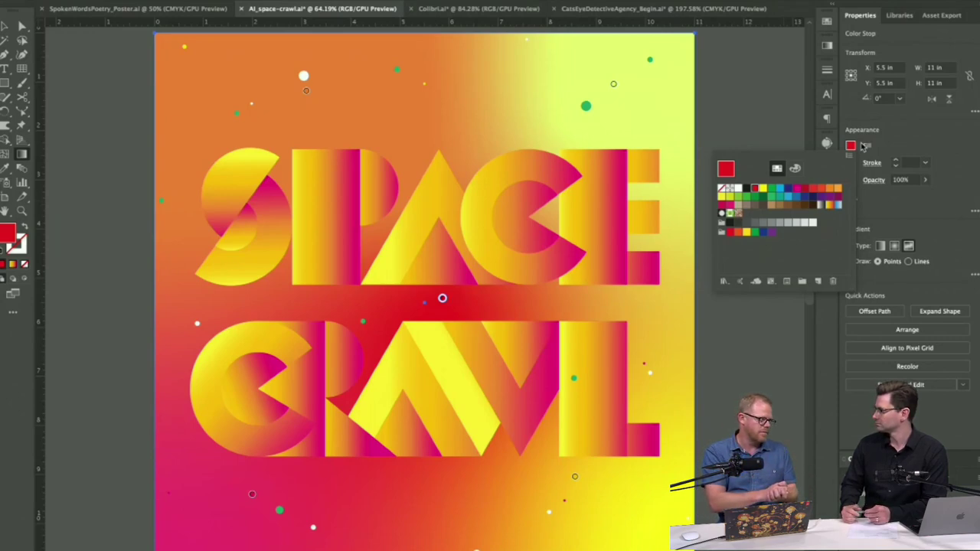
left_click(755, 124)
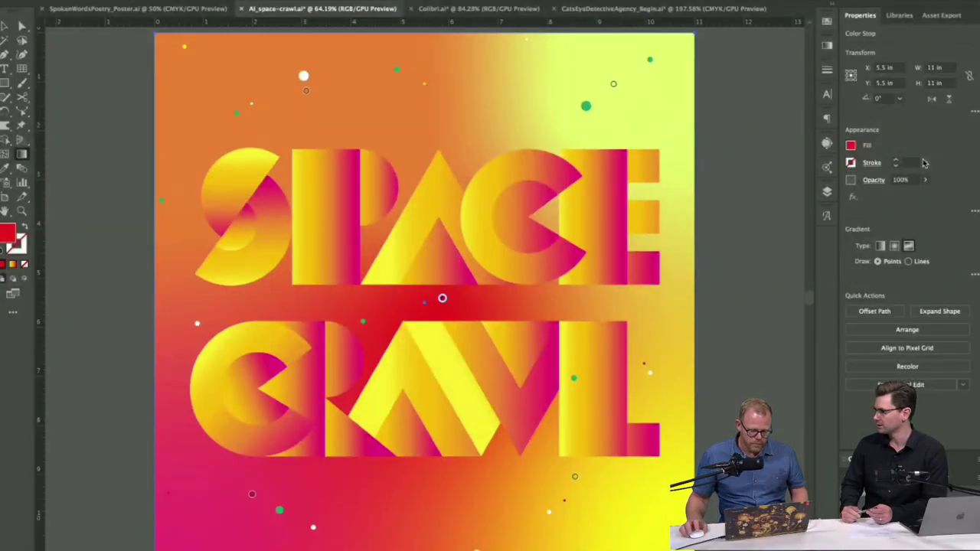
Step: Switch the freeform gradient to Lines and draw an S-shaped line of four color stops down the background's left half
left_click(908, 262)
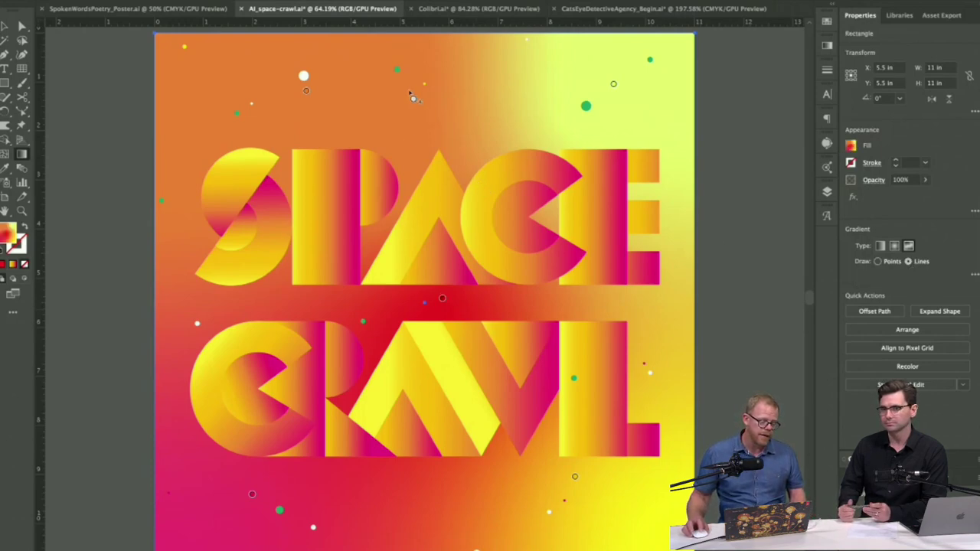
left_click_drag(407, 90, 272, 227)
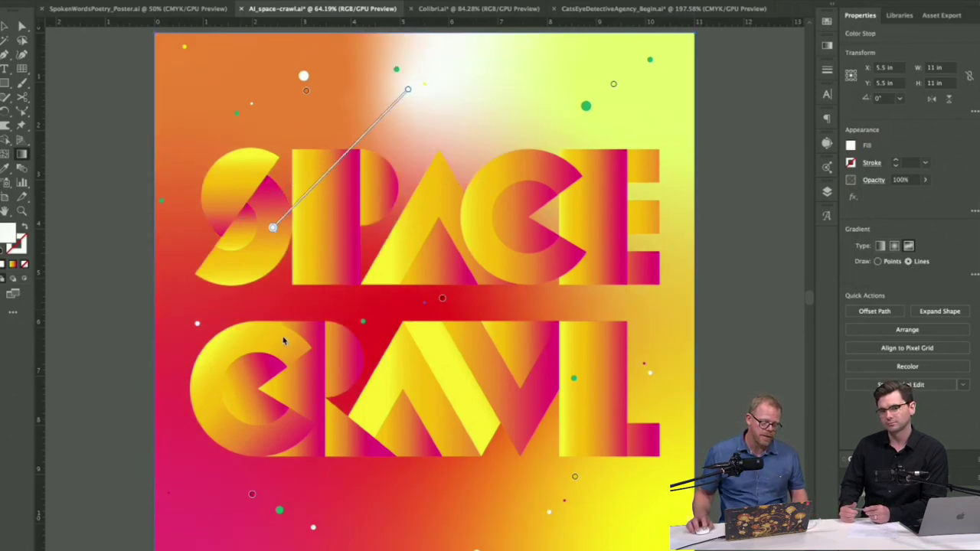
left_click(347, 421)
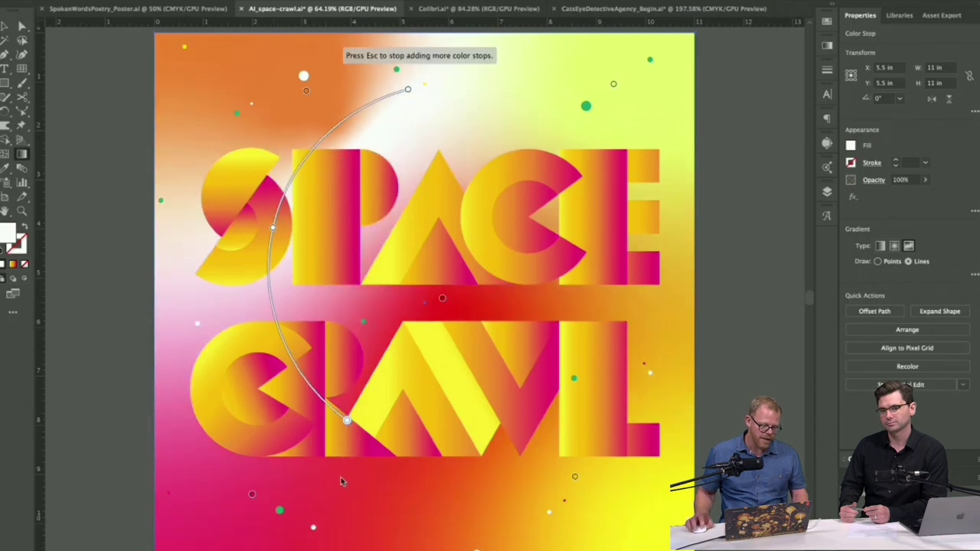
left_click(266, 536)
left_click(180, 310)
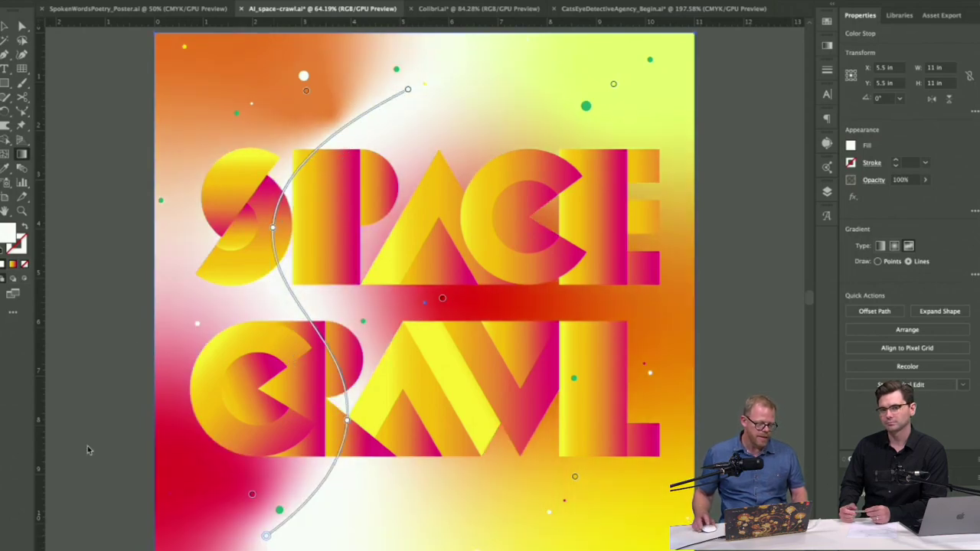
key("Escape")
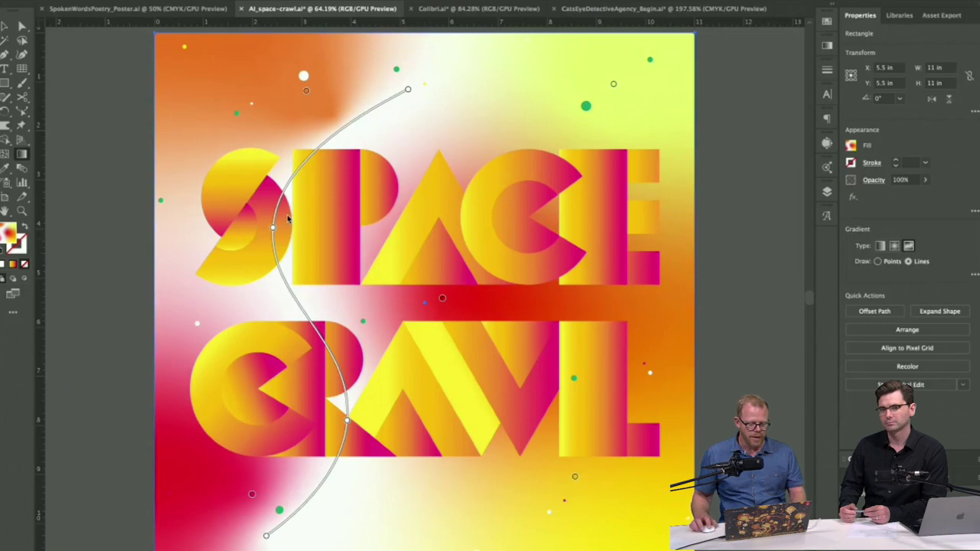
Step: Nudge the gradient line's second color stop slightly upward, recolor it CMYK Yellow, and return to the Selection tool
mouse_move(273, 230)
left_mouse_down()
mouse_move(319, 237)
mouse_move(275, 236)
mouse_move(272, 161)
mouse_move(274, 222)
left_mouse_up()
left_click(852, 147)
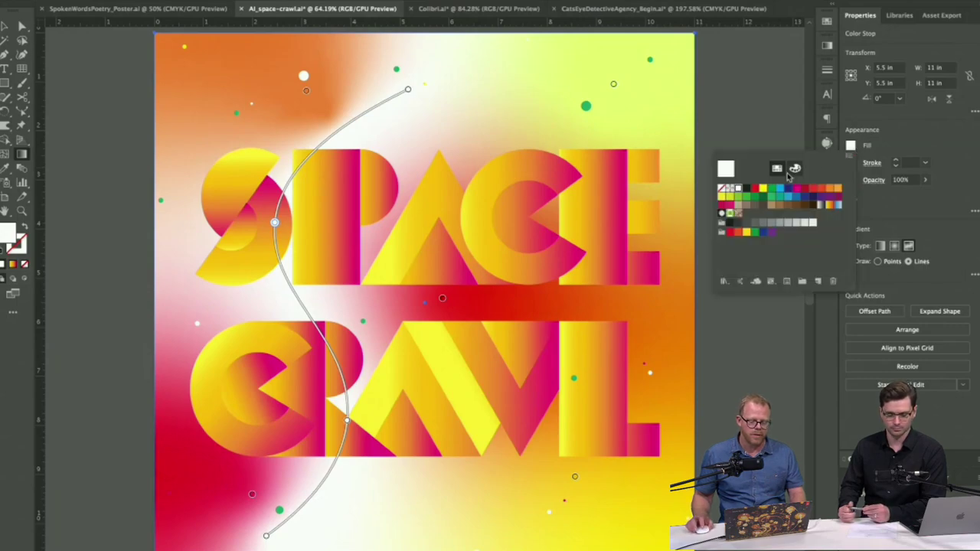
left_click(762, 189)
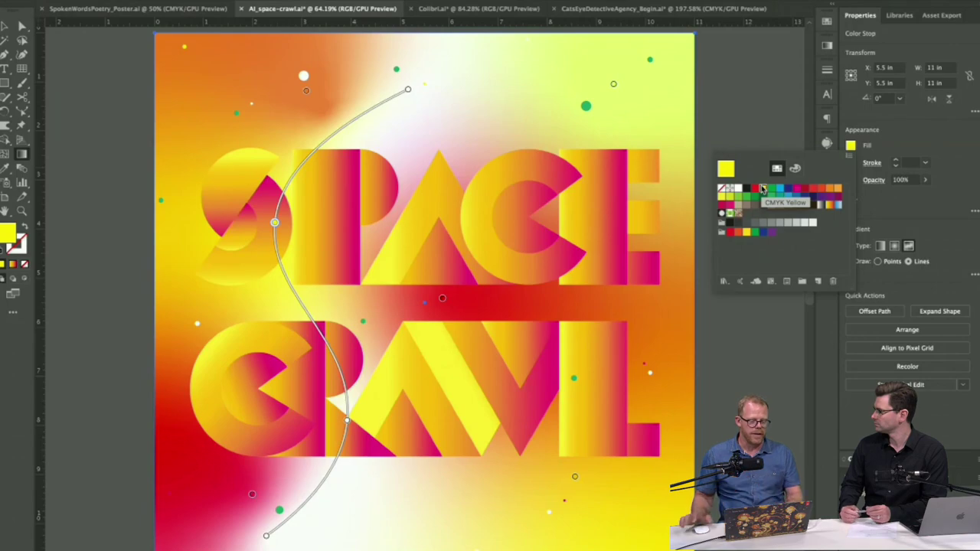
left_click(112, 88)
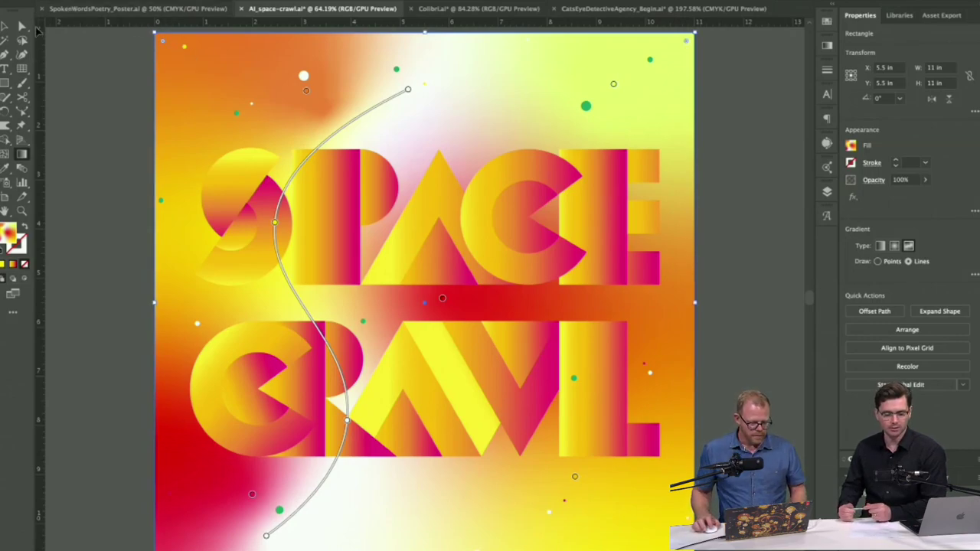
left_click(6, 26)
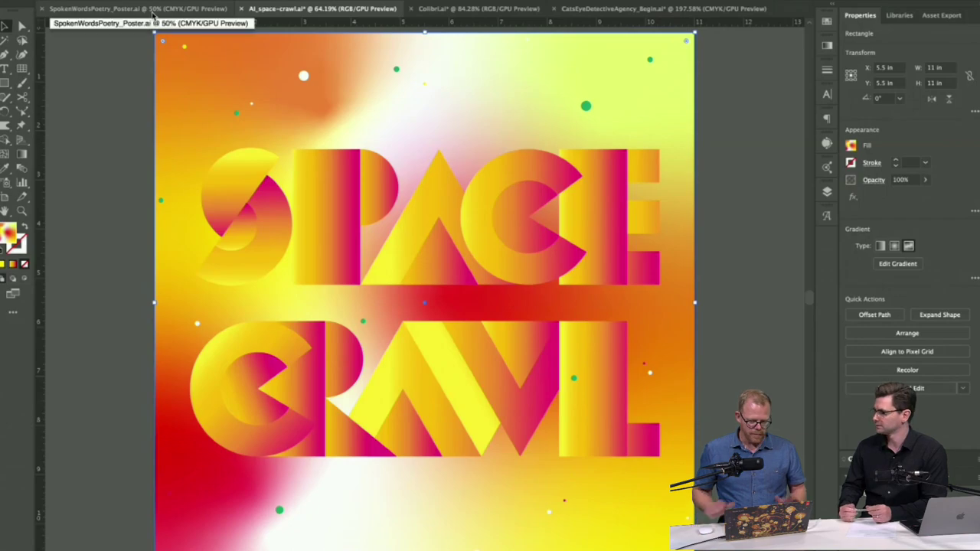
Step: In SpokenWordsPoetry_Poster.ai, select the SPOKENWORDS title, preview not-yet-activated Adobe Fonts on it, and leave the list without choosing one
left_click(152, 9)
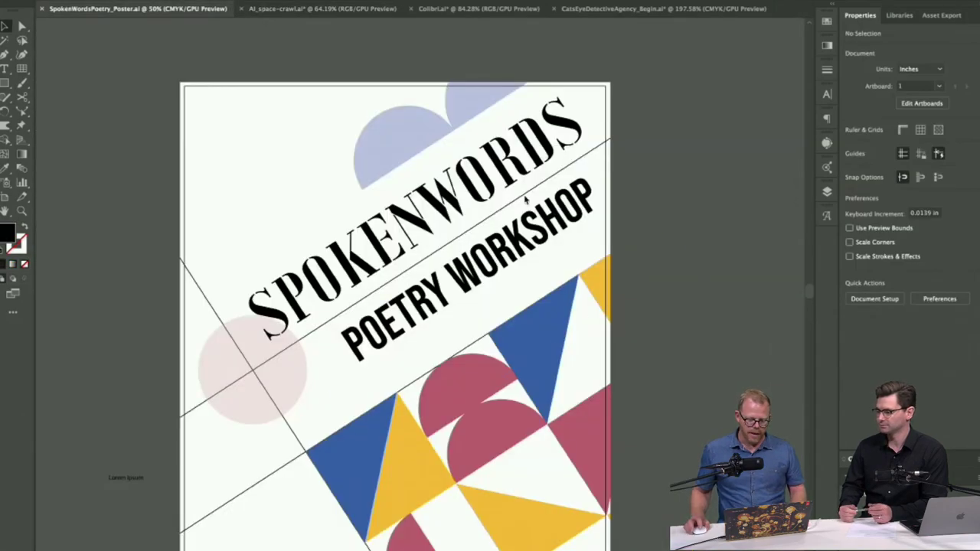
left_click(526, 199)
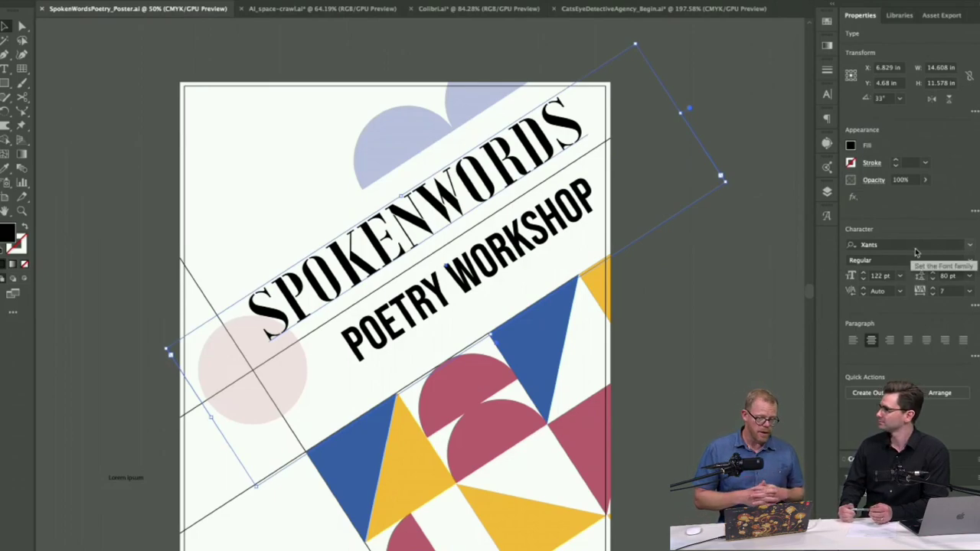
left_click(970, 245)
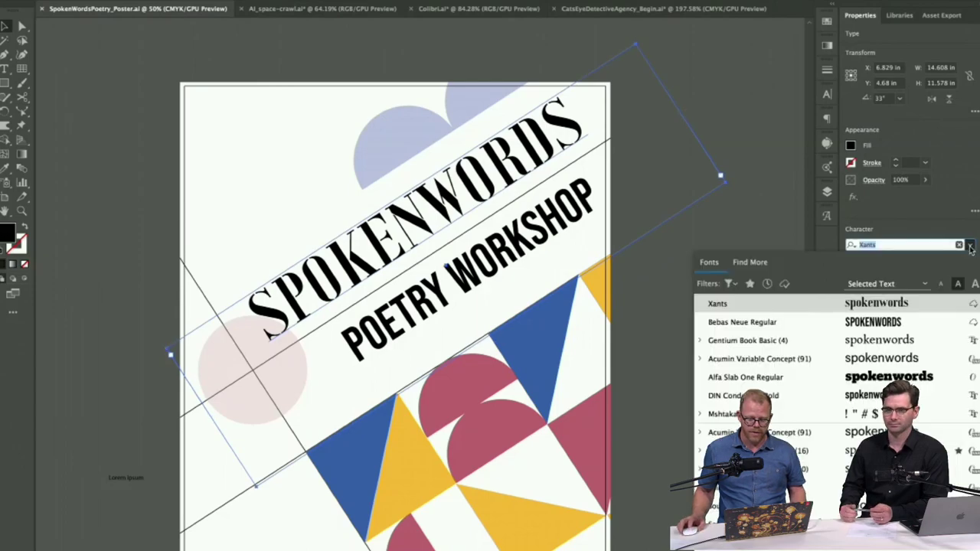
left_click(750, 263)
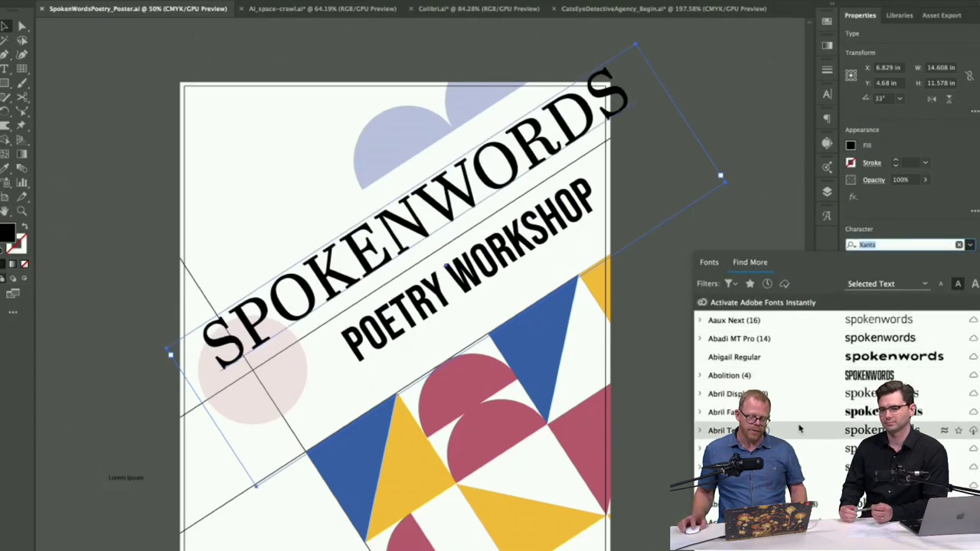
scroll(800, 429, "down", 5)
scroll(800, 429, "down", 5)
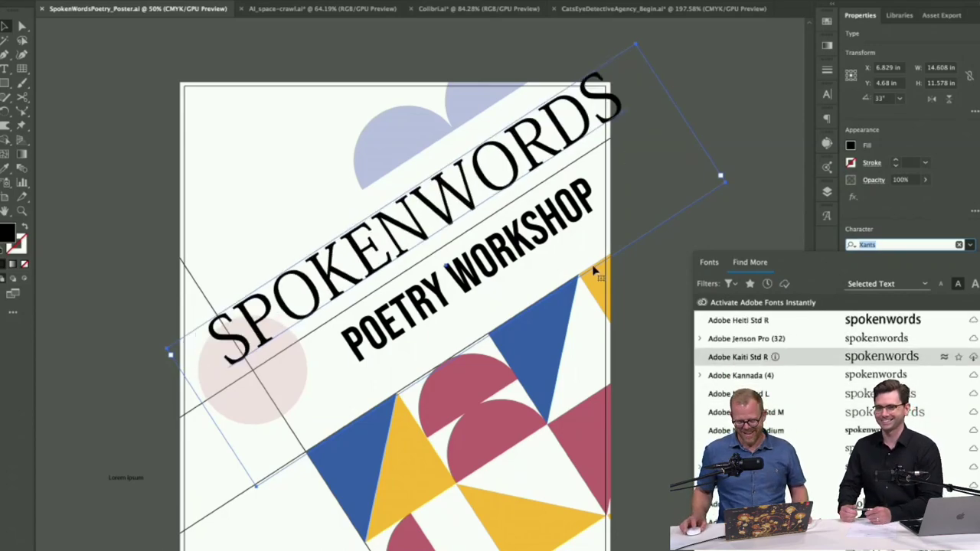
left_click(719, 99)
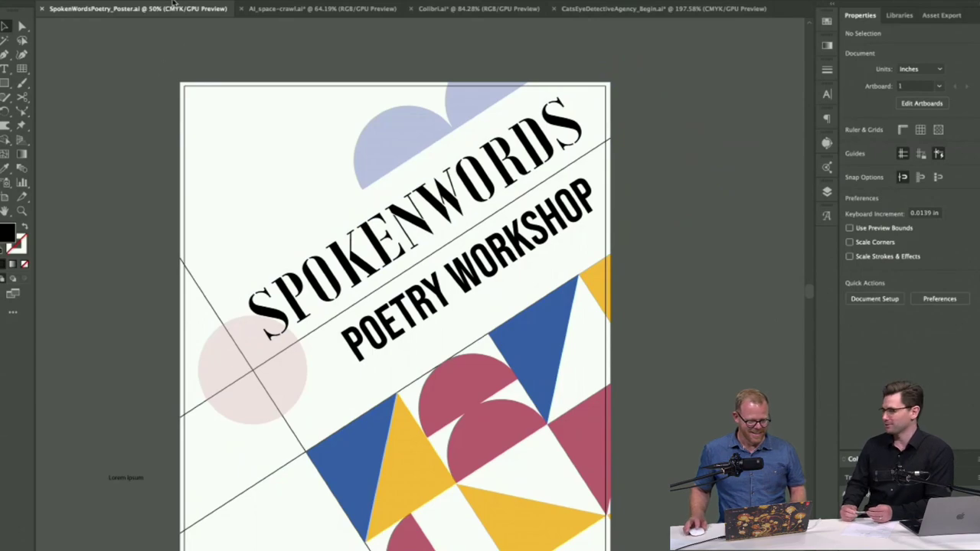
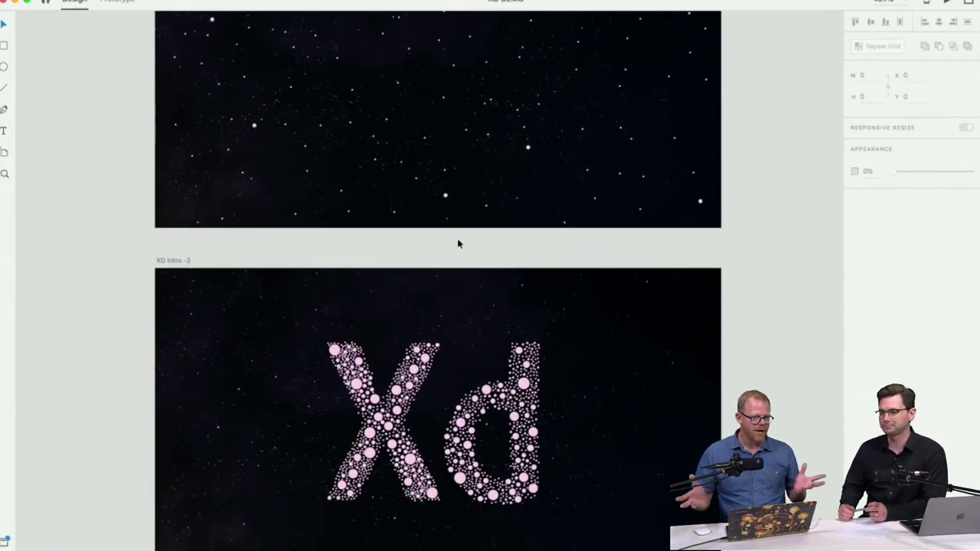
Step: Try moving three large dots out of the X in the Xd lettering on XD Intro -2, scattering them around it
left_click_drag(76, 191, 823, 548)
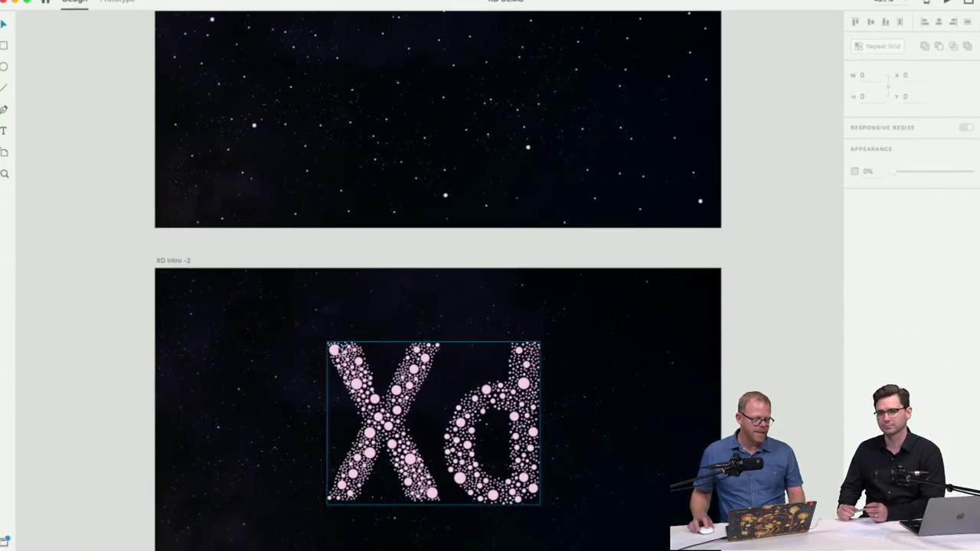
double_click(334, 348)
left_click_drag(335, 351, 281, 323)
left_click(356, 383)
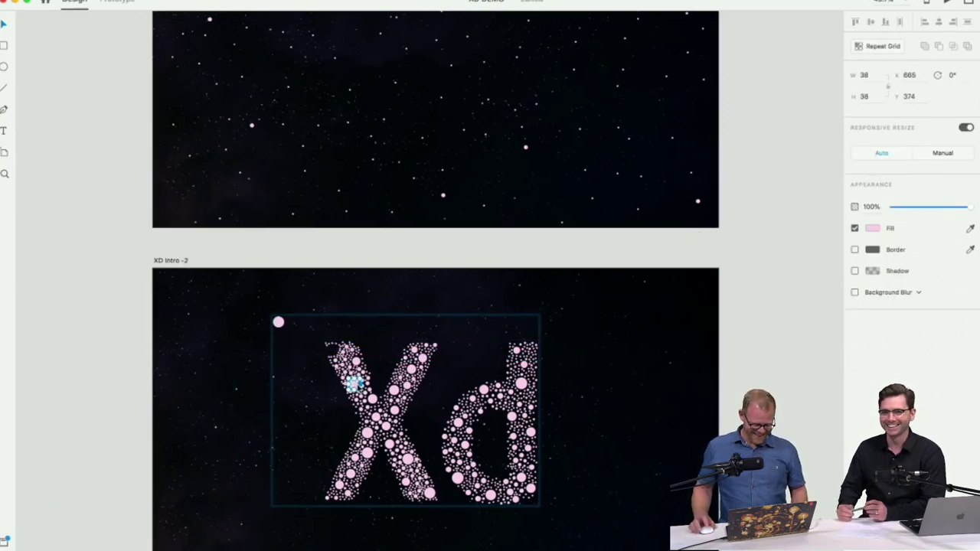
left_click_drag(355, 385, 299, 425)
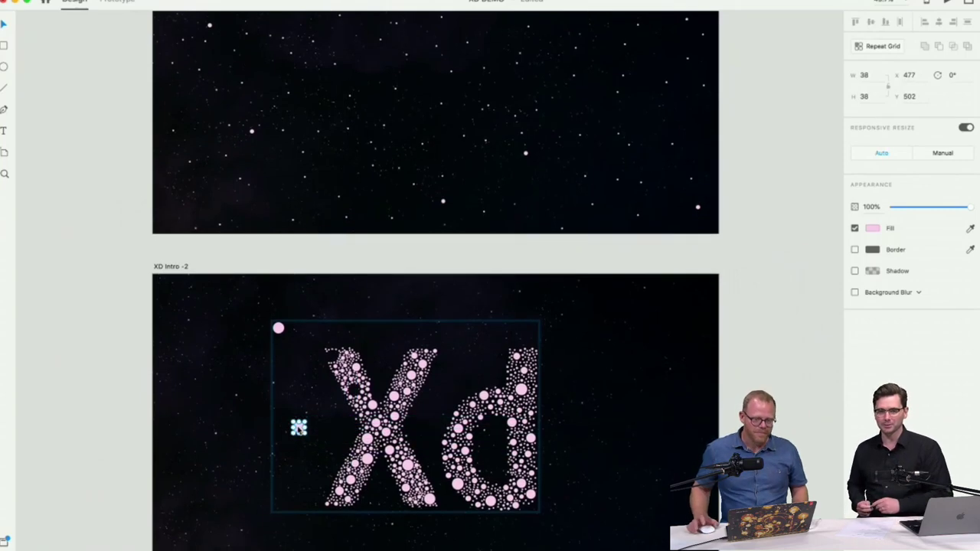
left_click(412, 375)
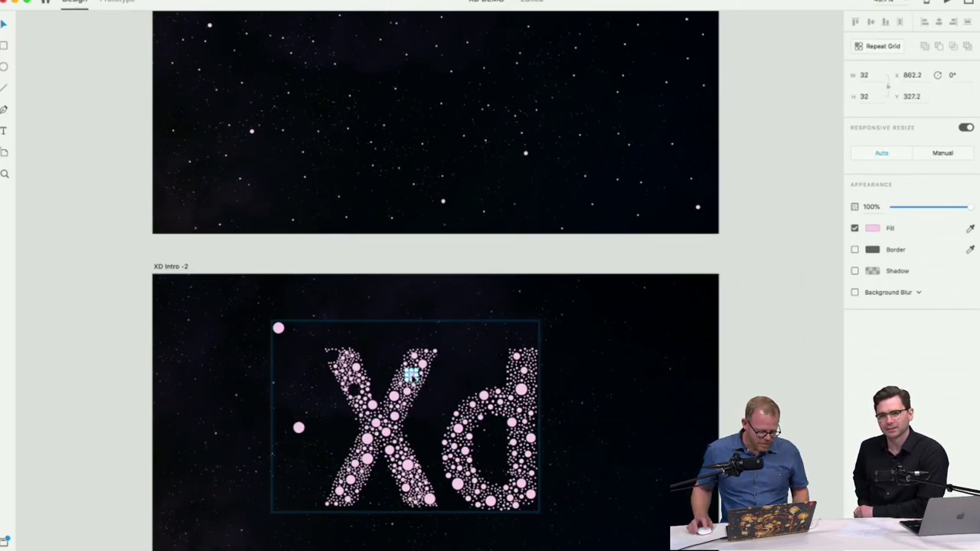
left_click_drag(412, 373, 467, 323)
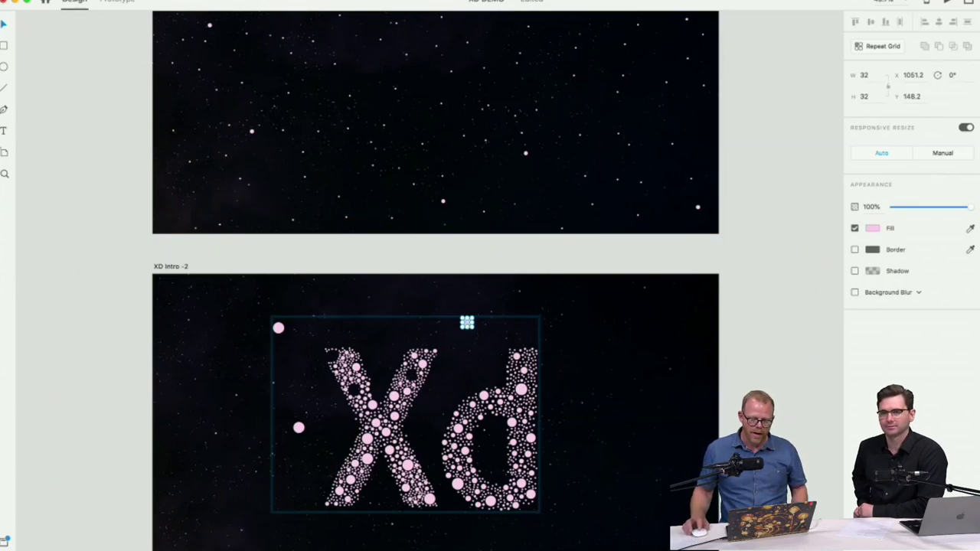
Step: Preview the prototype with the scattered dots, close the preview, and undo the three dot moves
left_click(944, 3)
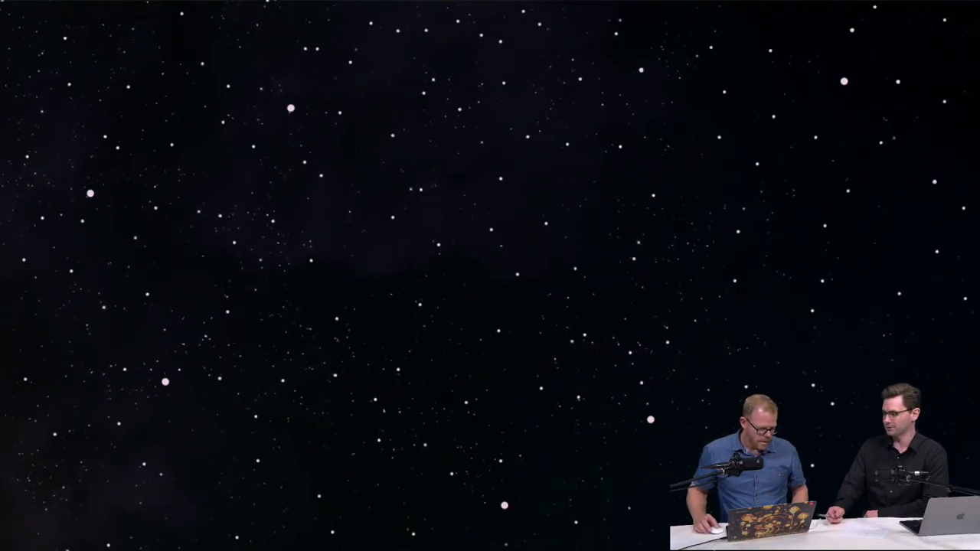
key("Escape")
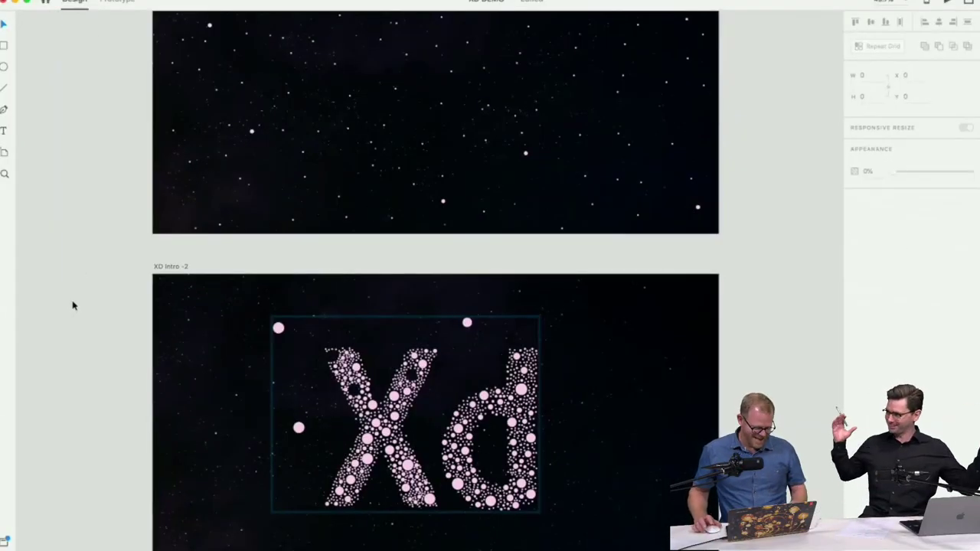
key("ctrl+z")
key("ctrl+z")
key("ctrl+z")
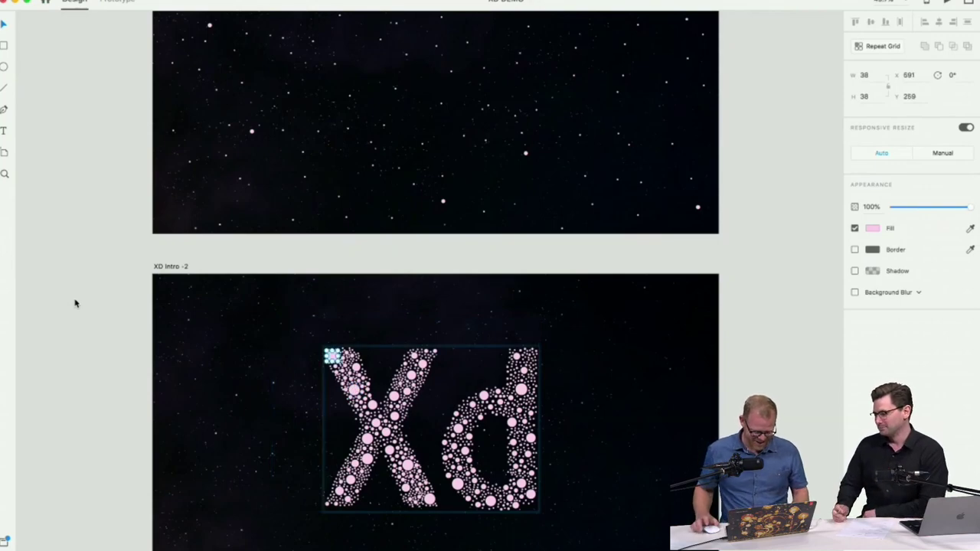
Step: Preview the Web 1920 – 1 artboard, switch the toggle from night to day and back, and close the preview
key("super+minus")
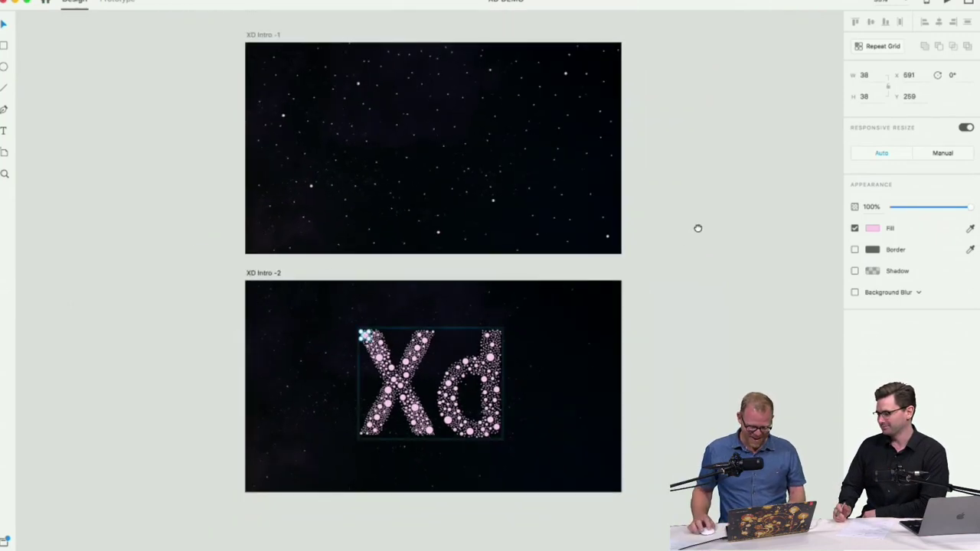
left_click_drag(698, 227, 165, 238)
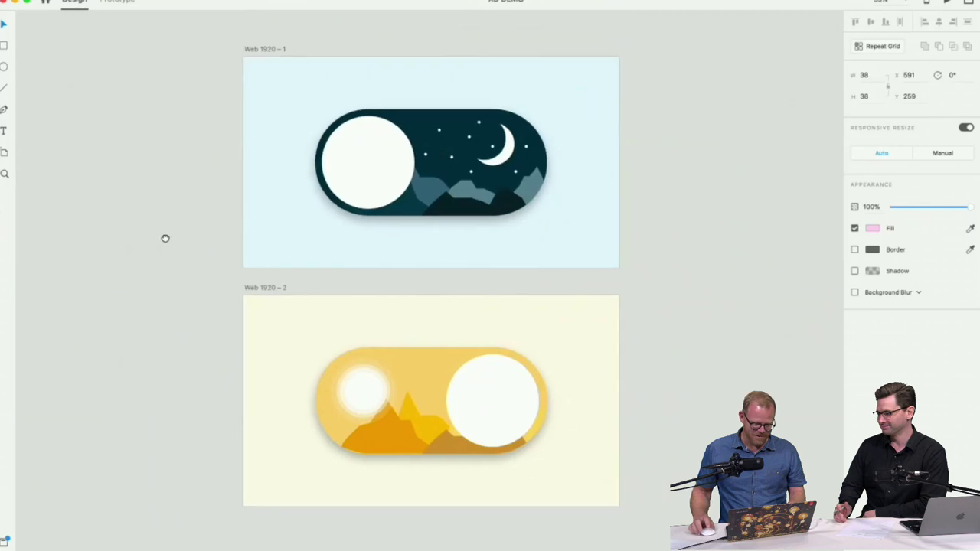
left_click(276, 49)
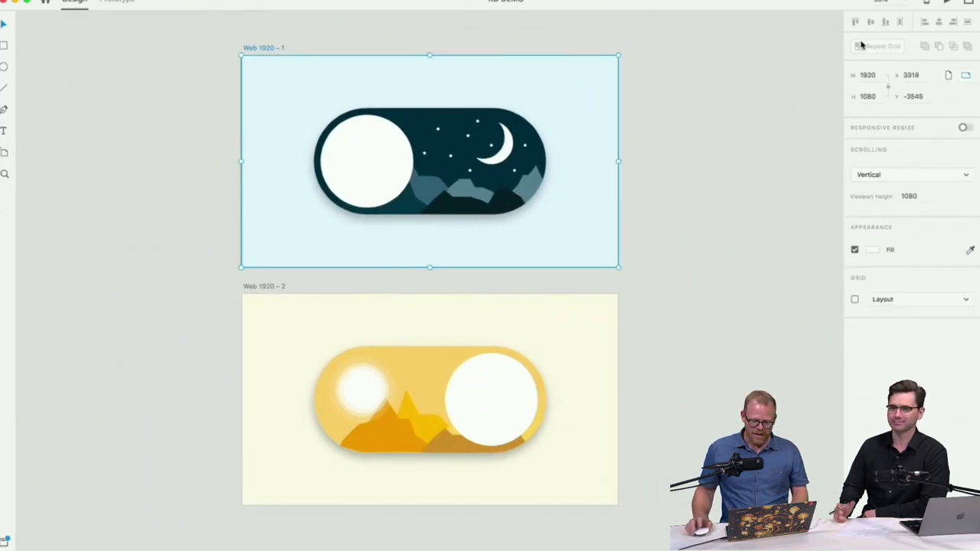
left_click(949, 4)
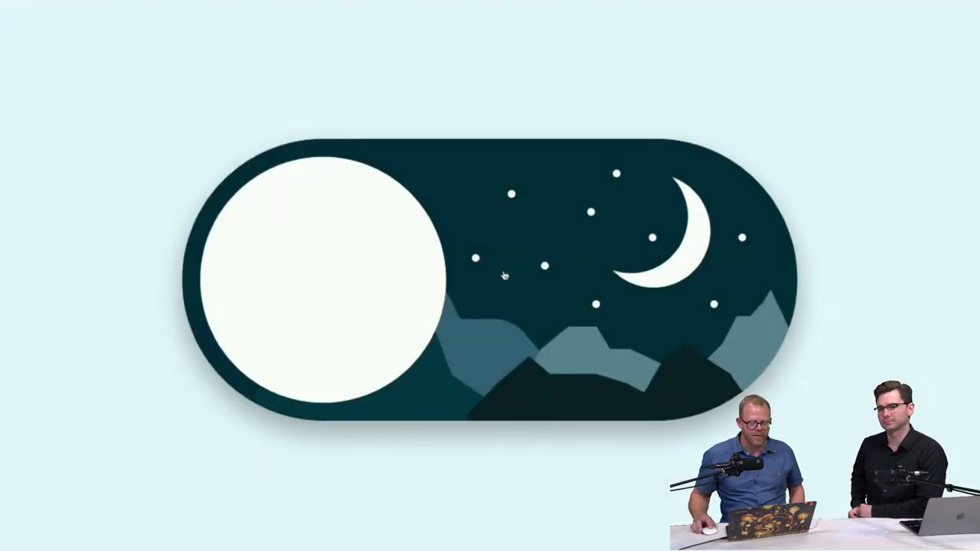
left_click(540, 274)
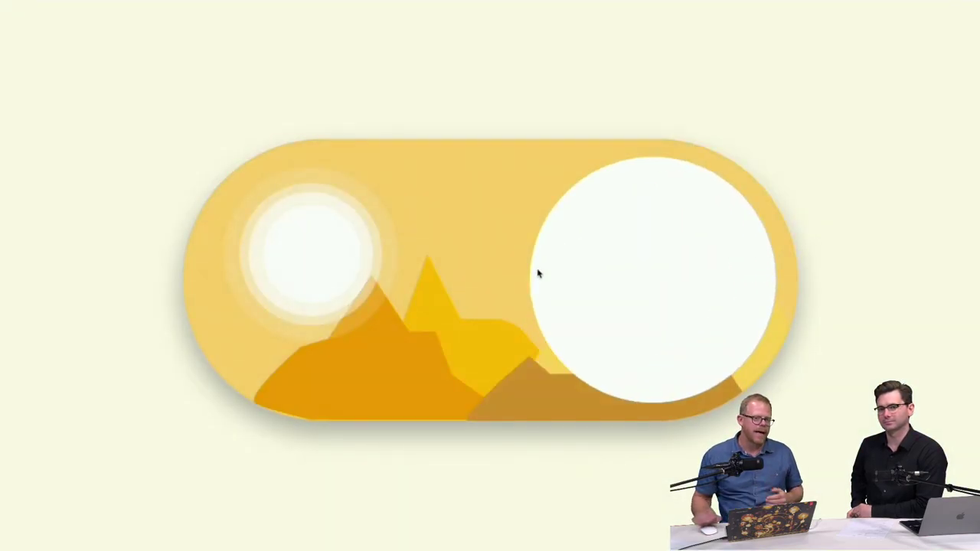
left_click(338, 288)
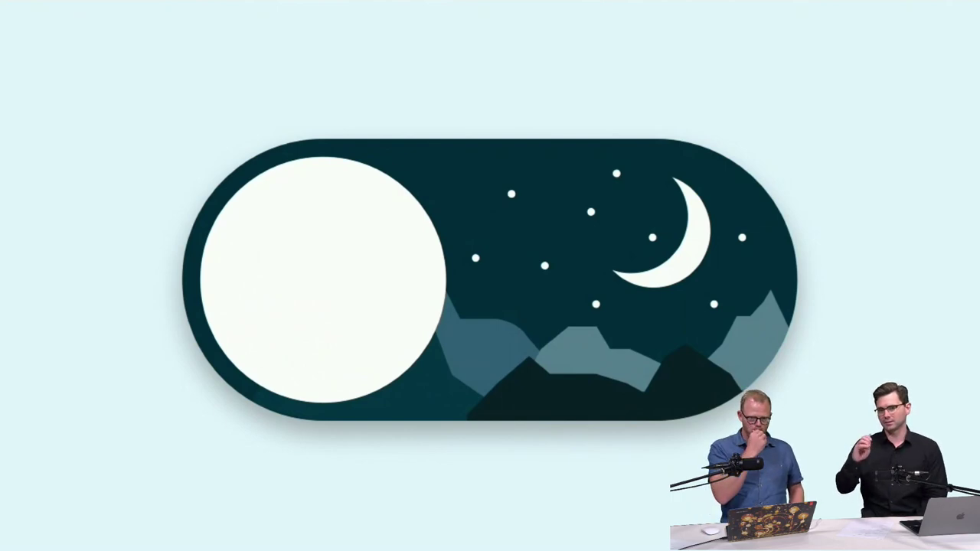
key("super+w")
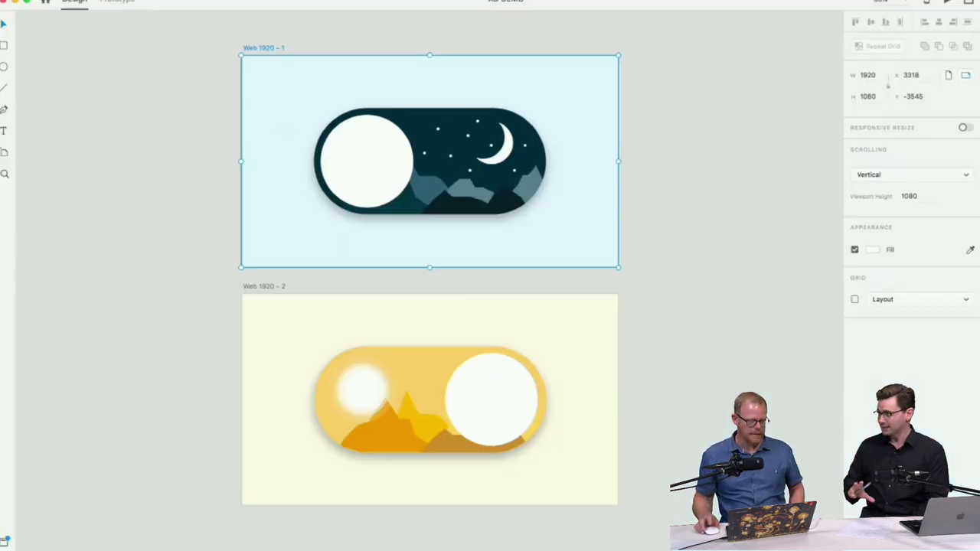
Step: Move the white knob circle on Web 1920 – 2 horizontally past the yellow pill's right end, to about X 1335
left_click(435, 383)
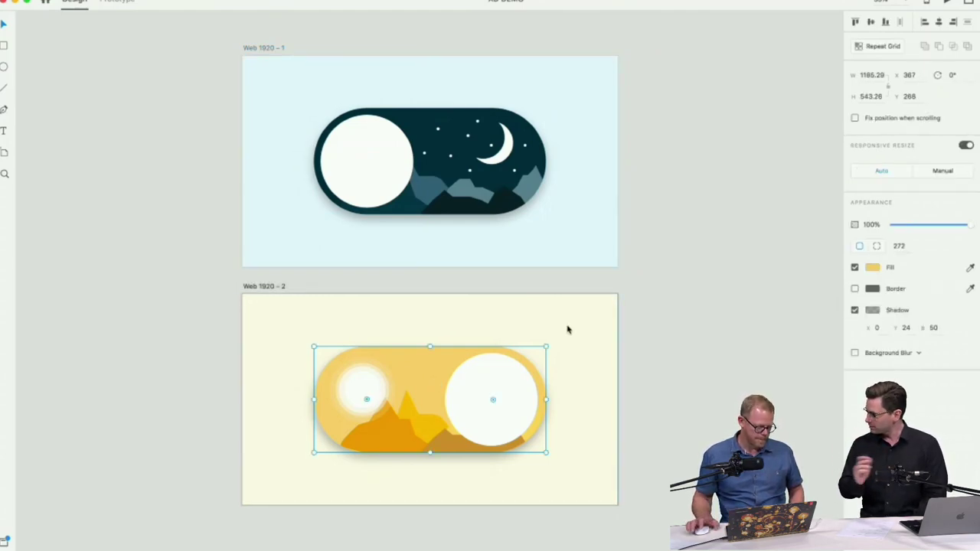
double_click(475, 409)
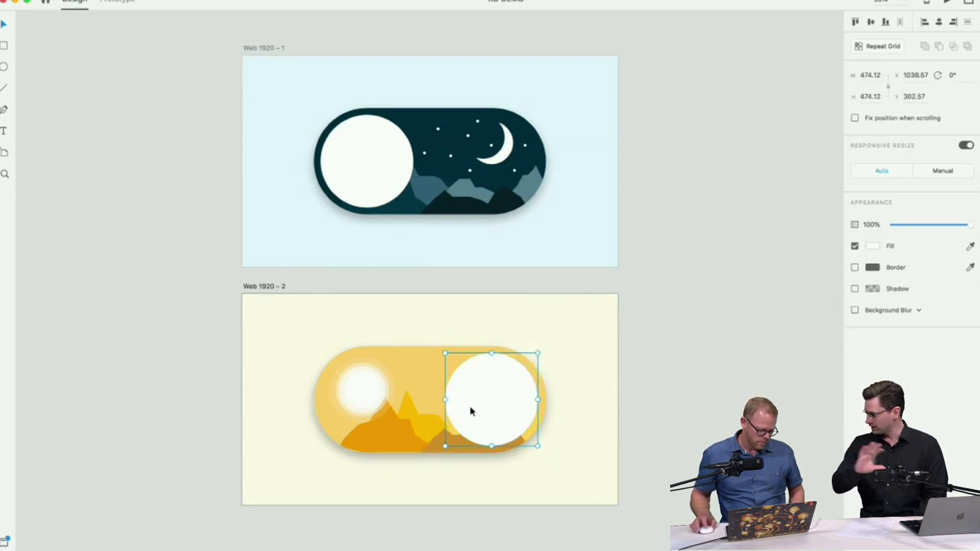
left_click_drag(470, 411, 524, 415)
scroll(524, 415, "down", 2)
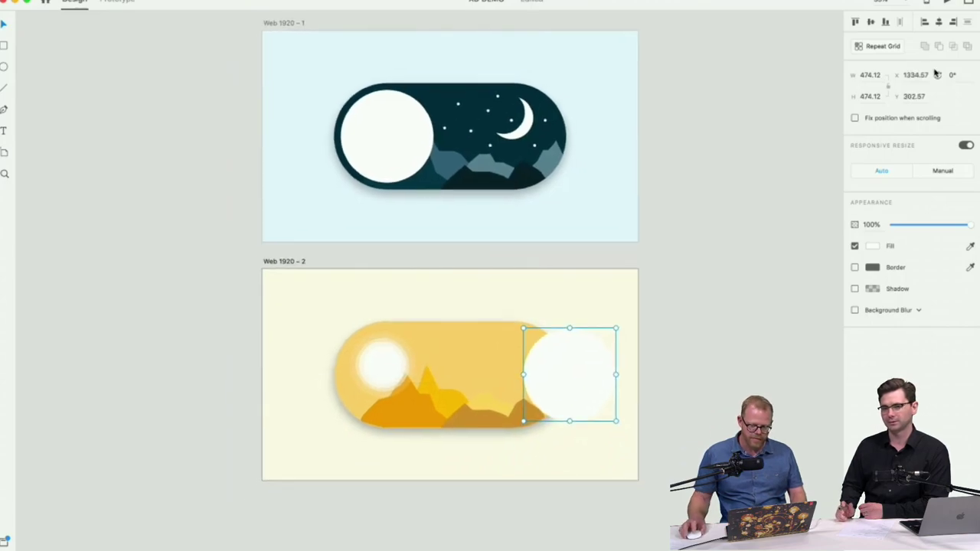
Step: Preview the transition with the shifted knob from Web 1920 – 2, close the preview, and clear the selection
left_click(947, 3)
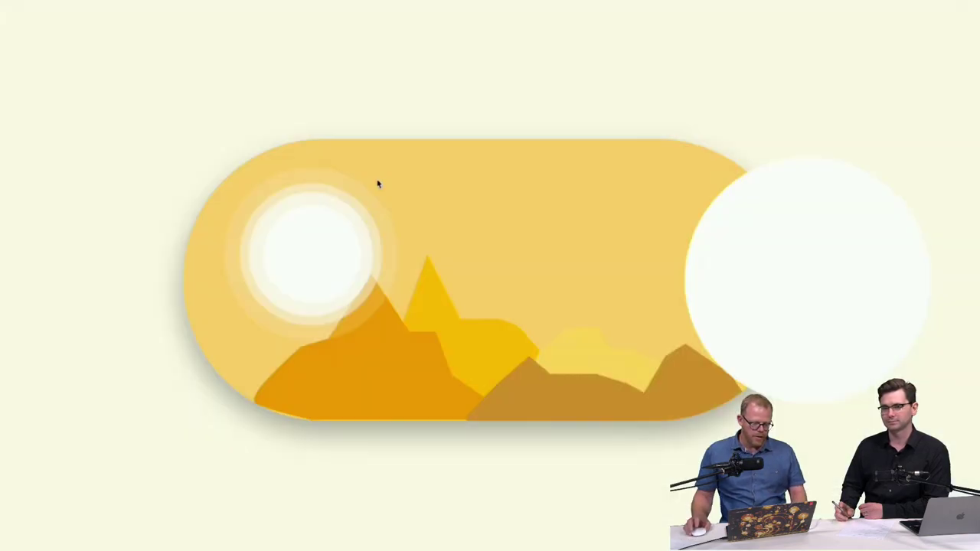
left_click(465, 286)
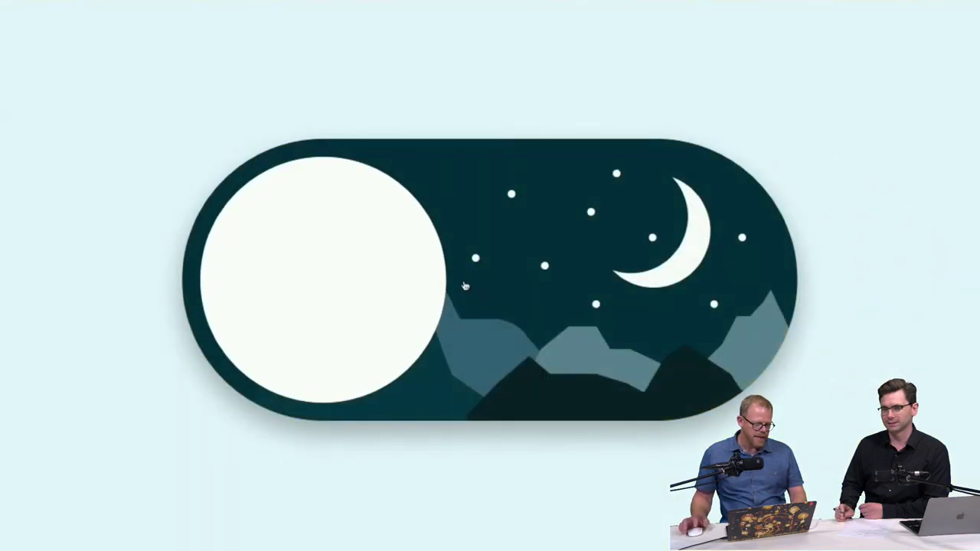
left_click(465, 286)
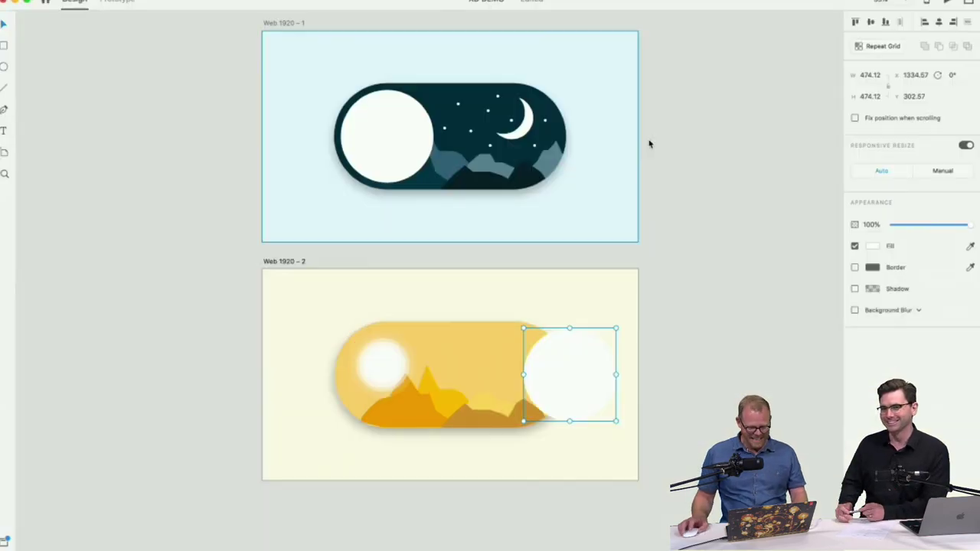
left_click(769, 194)
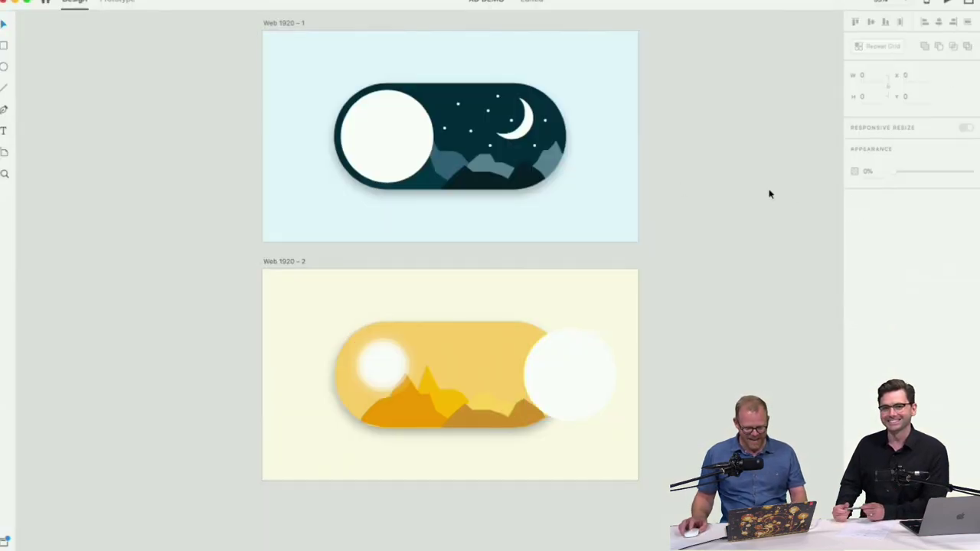
Step: Preview the Dashboard artboard, play its Statistics chart animation, close the preview, and clear the selection
scroll(452, 97, "right", 10)
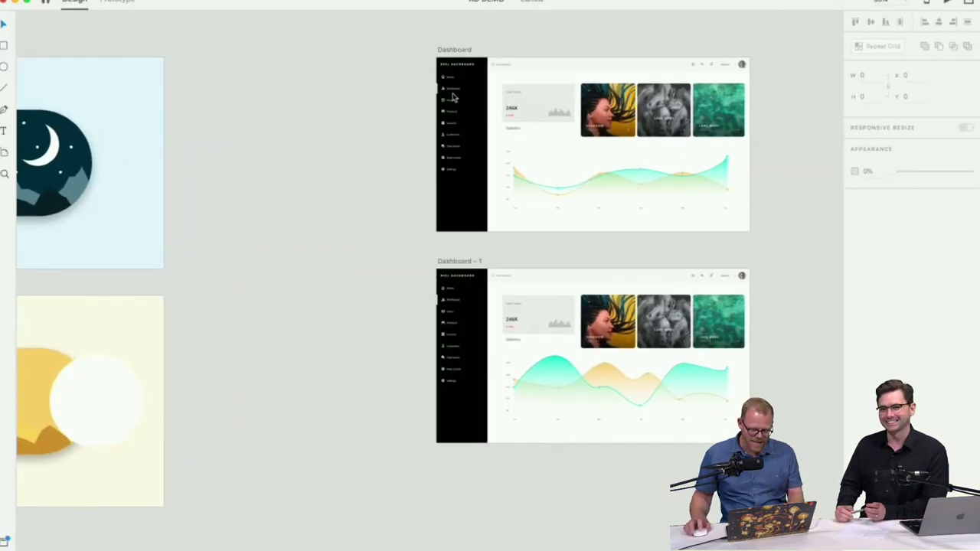
left_click(455, 50)
left_click(948, 4)
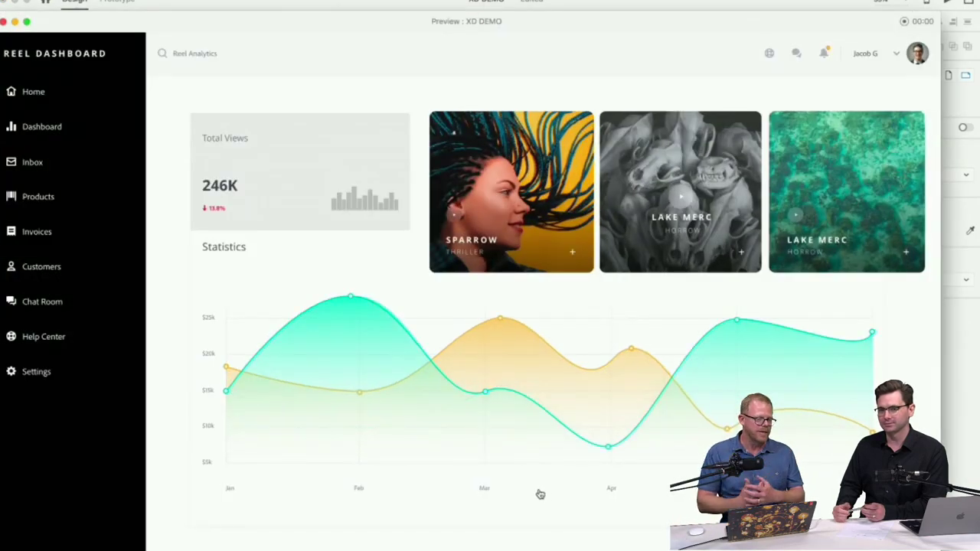
left_click(541, 340)
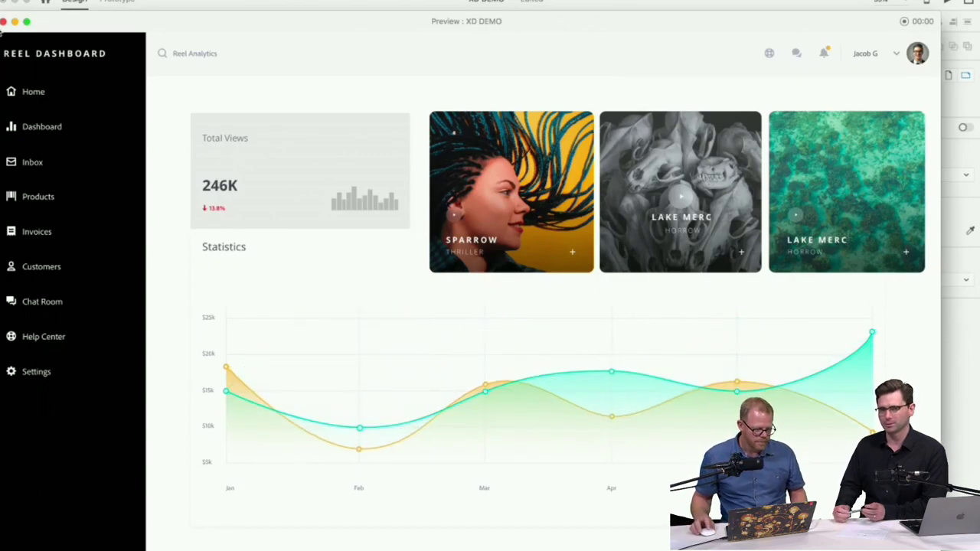
left_click(3, 21)
left_click(287, 431)
Step: Find the Reel Play artboard and duplicate it directly beside the original
scroll(460, 335, "up", 5)
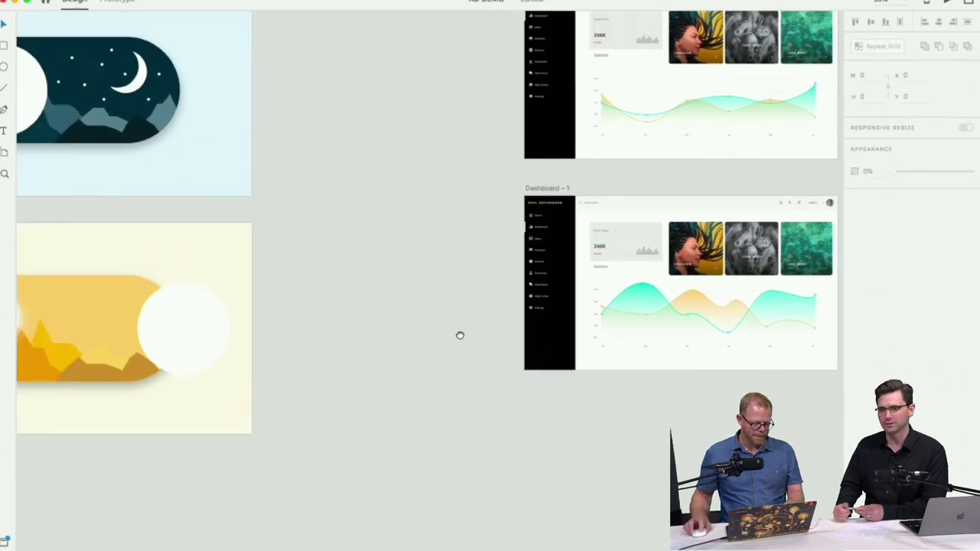
scroll(225, 404, "down", 5)
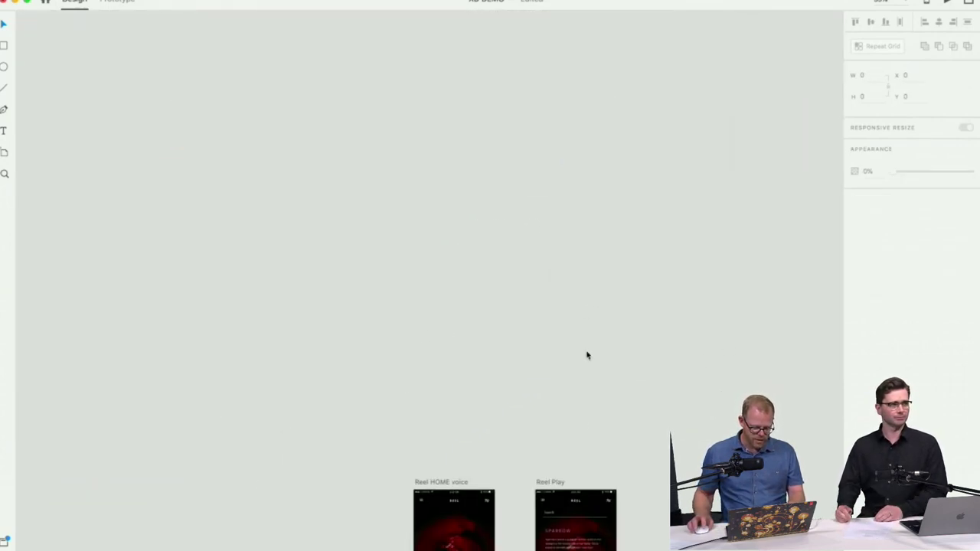
scroll(586, 355, "down", 3)
scroll(493, 276, "down", 3)
scroll(492, 276, "right", 3)
left_click(400, 173)
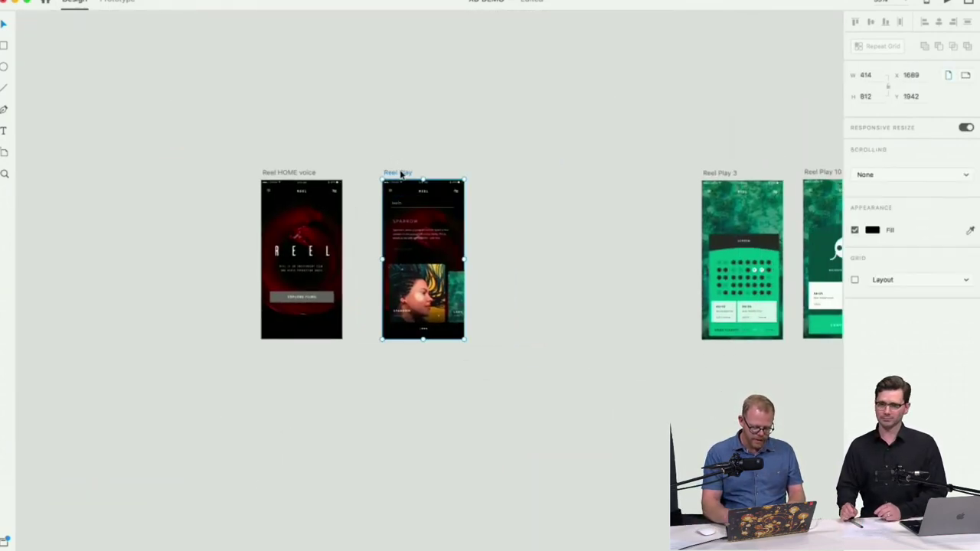
key("super+0")
key("super+3")
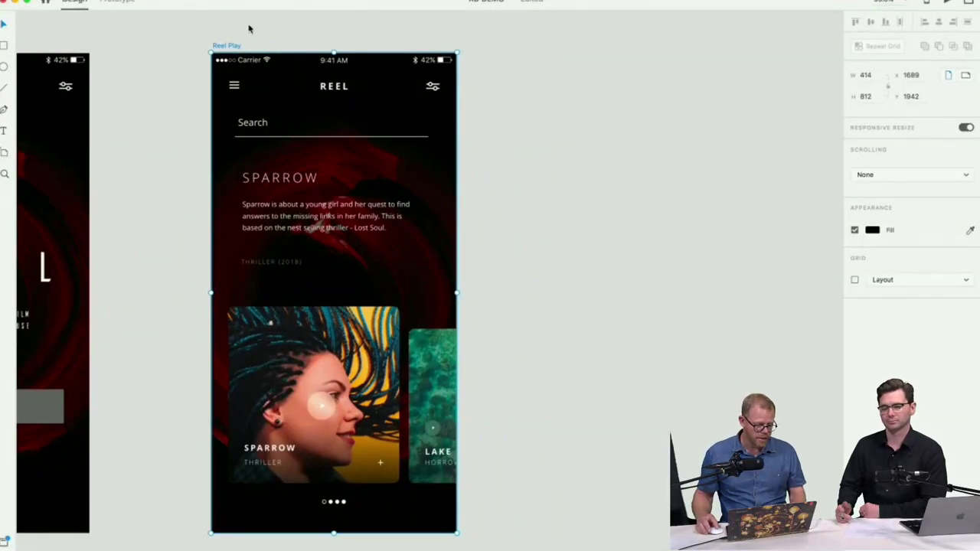
key("super+d")
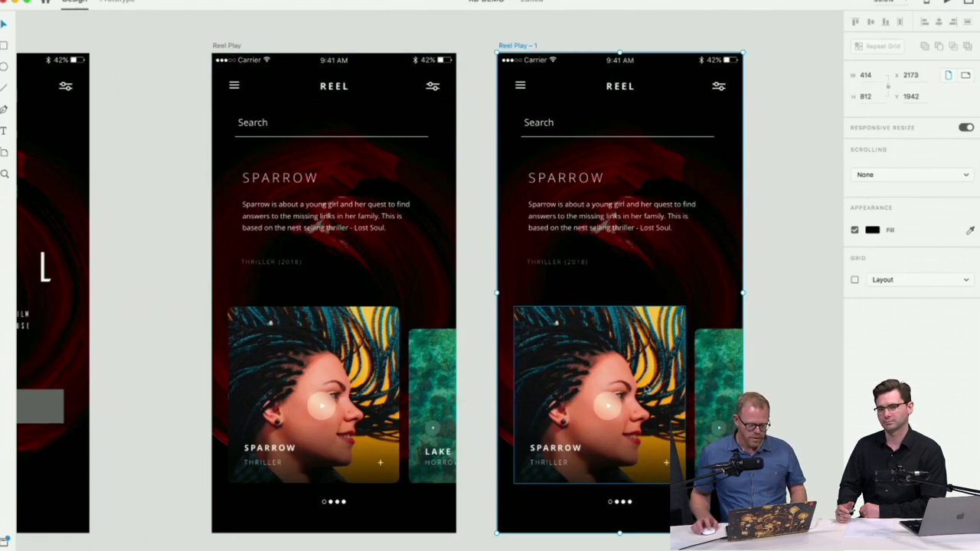
Step: On the Reel Play – 1 artboard, shrink the SPARROW card to about 253 × 261 and move it off the artboard's left side
left_click(640, 346)
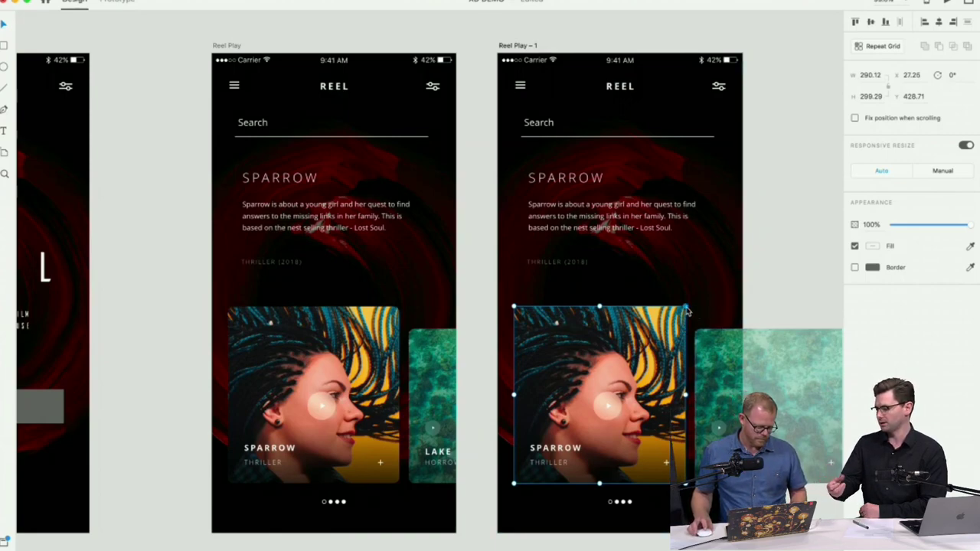
left_click_drag(688, 308, 575, 357)
key("ctrl+z")
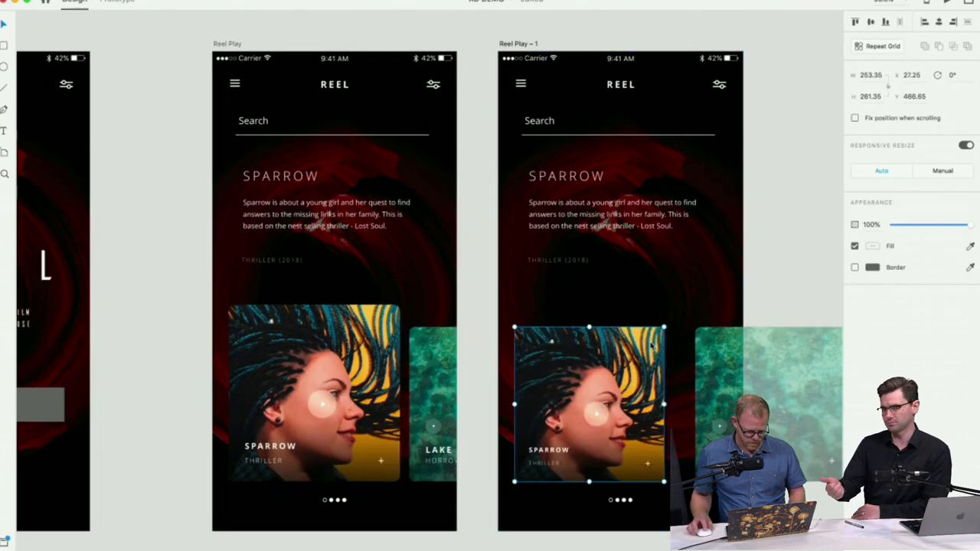
left_click_drag(654, 347, 502, 350)
Step: Move the LAKE MERC card into the vacated spot at X 45.25 and enlarge it to about 333 × 331
scroll(501, 350, "down", 2)
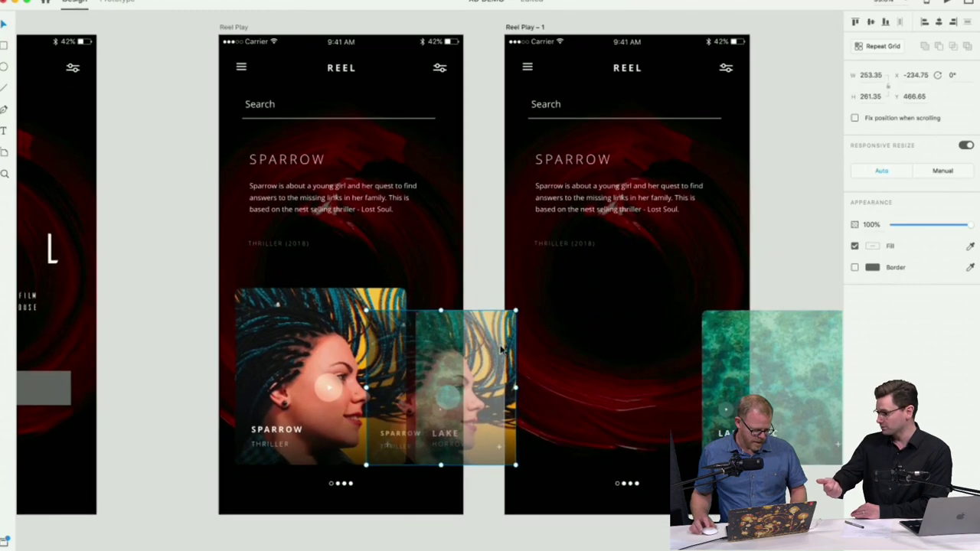
left_click_drag(720, 324, 550, 342)
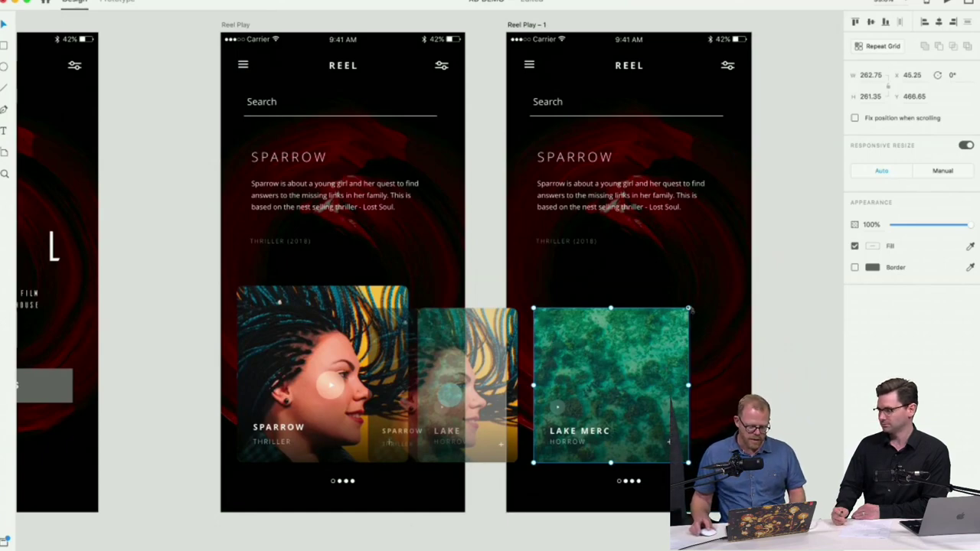
left_click_drag(688, 308, 740, 270)
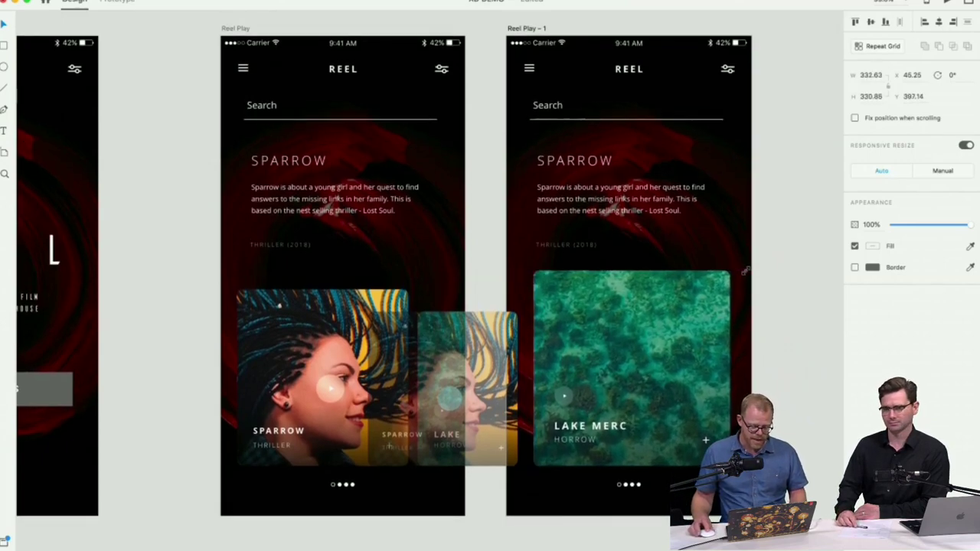
Step: On Reel Play – 1, resize the LAKE MERC card to about 329 × 328 and centre its play button at X 170.34, Y 527.36
scroll(569, 369, "down", 1)
scroll(569, 375, "up", 1)
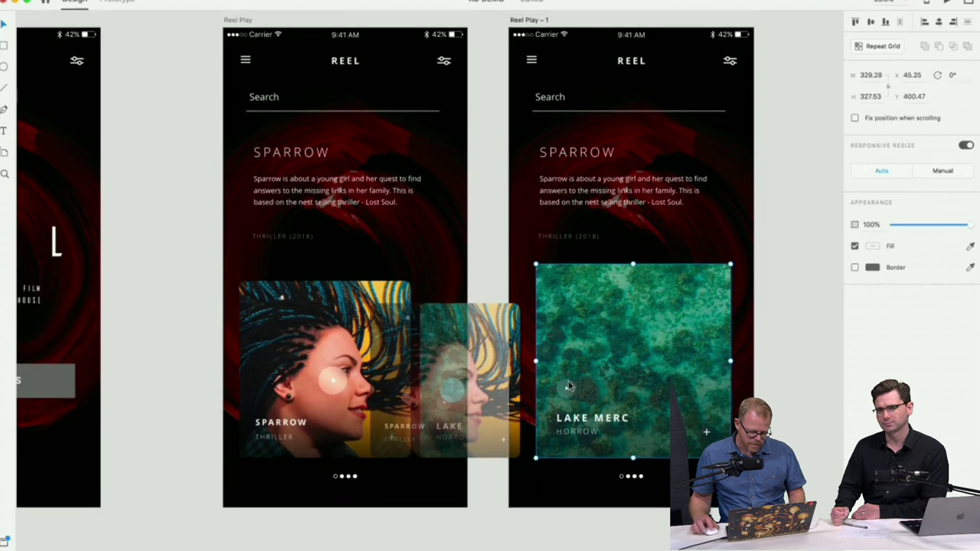
double_click(568, 383)
left_click_drag(572, 391, 645, 360)
scroll(623, 351, "up", 1)
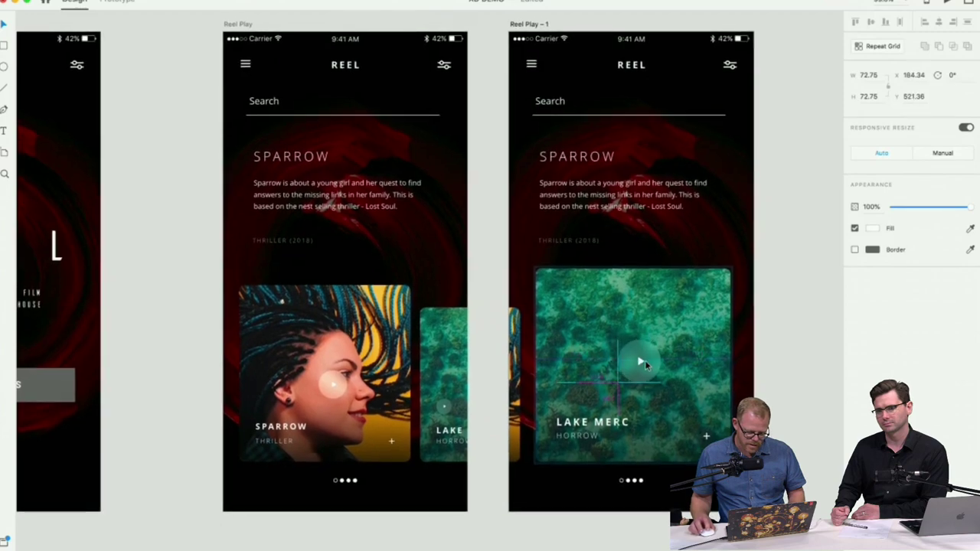
scroll(645, 360, "down", 3)
scroll(644, 360, "up", 3)
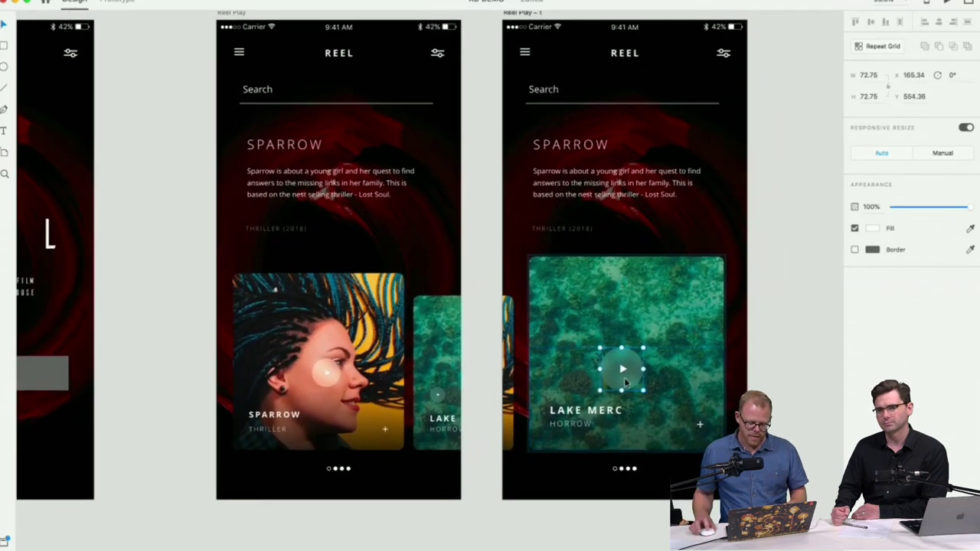
left_click_drag(629, 368, 630, 351)
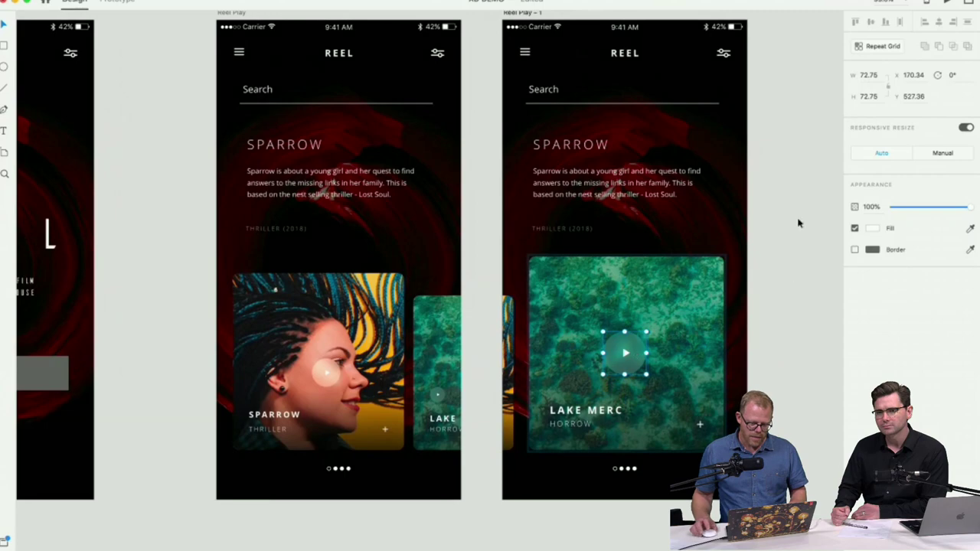
scroll(368, 314, "left", 3)
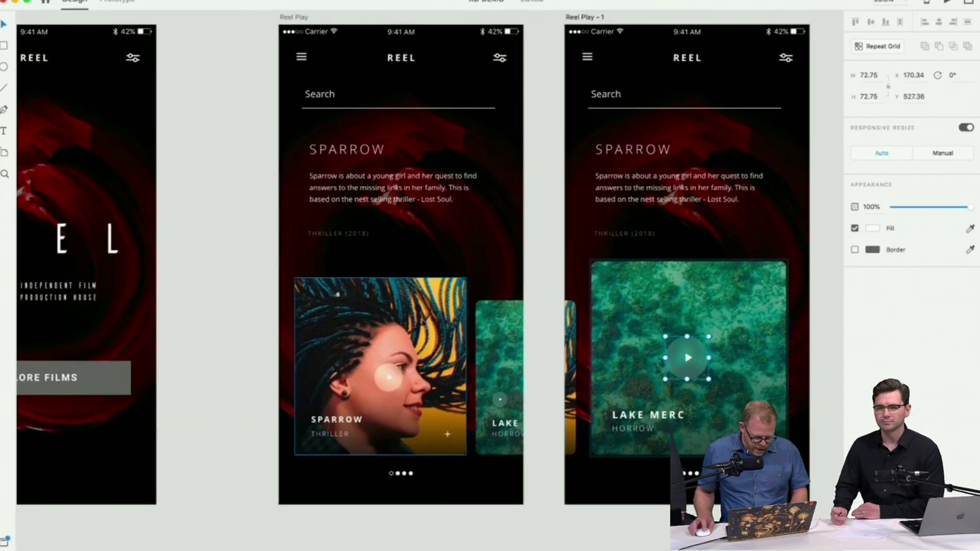
left_click(427, 318)
left_click(243, 199)
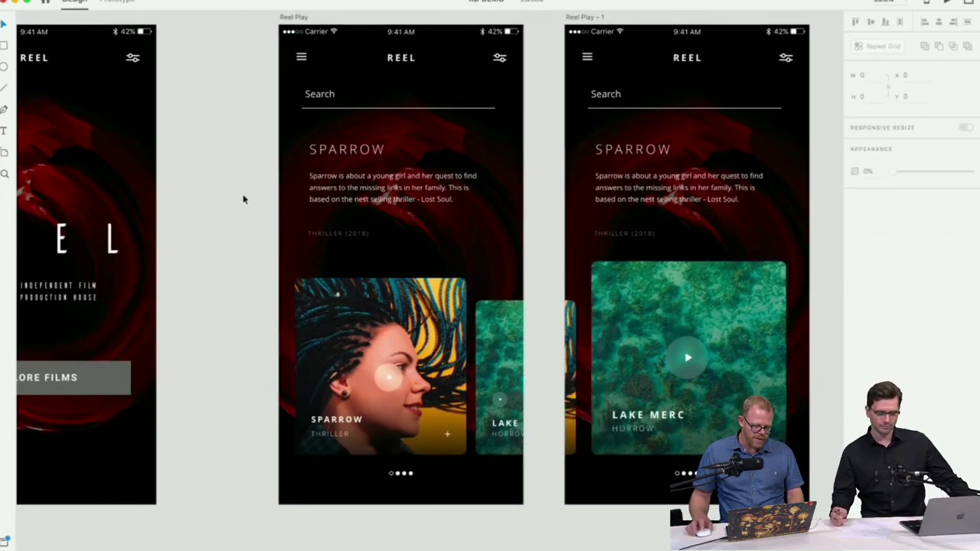
left_click(646, 310)
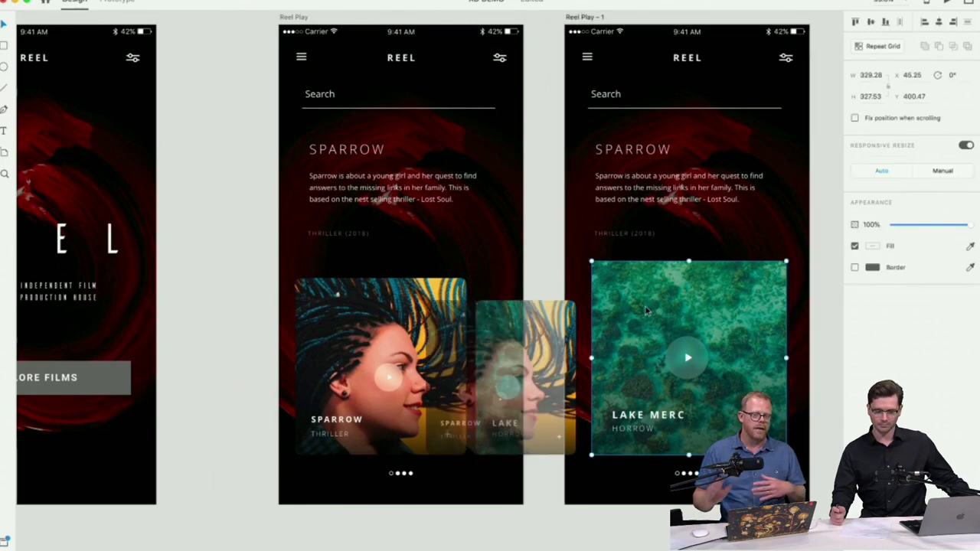
Step: In Prototype mode, wire the LAKE MERC card on the Reel Play artboard to the Reel Play – 1 artboard
left_click(543, 324)
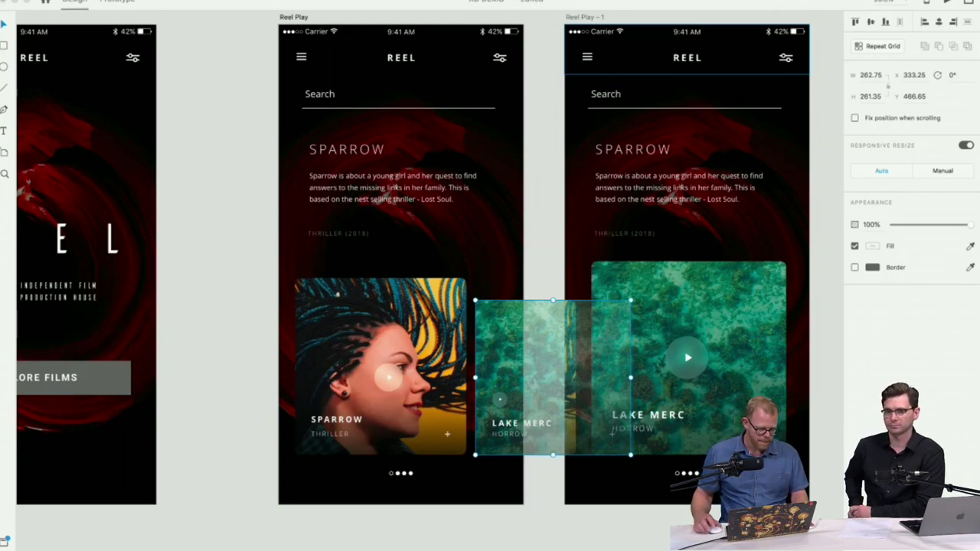
left_click(126, 6)
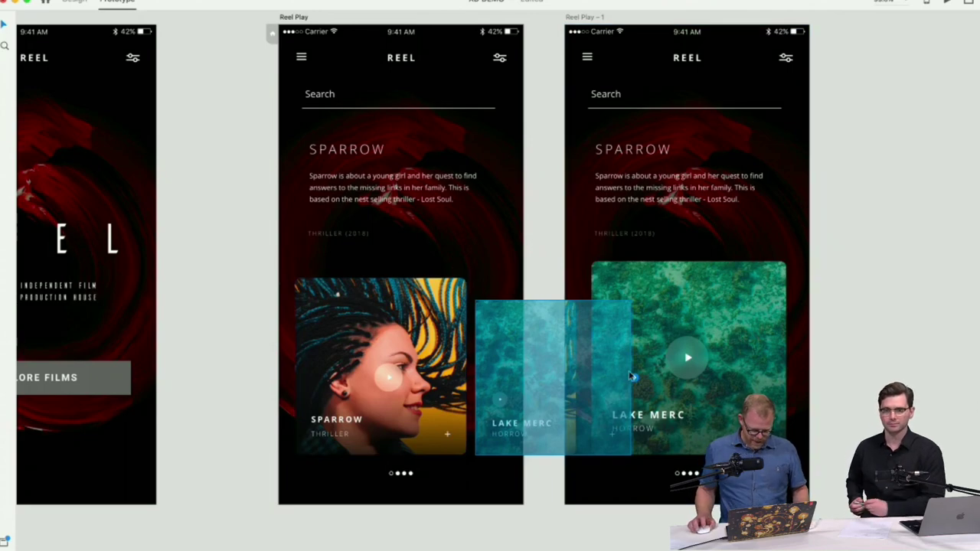
left_click_drag(637, 380, 705, 253)
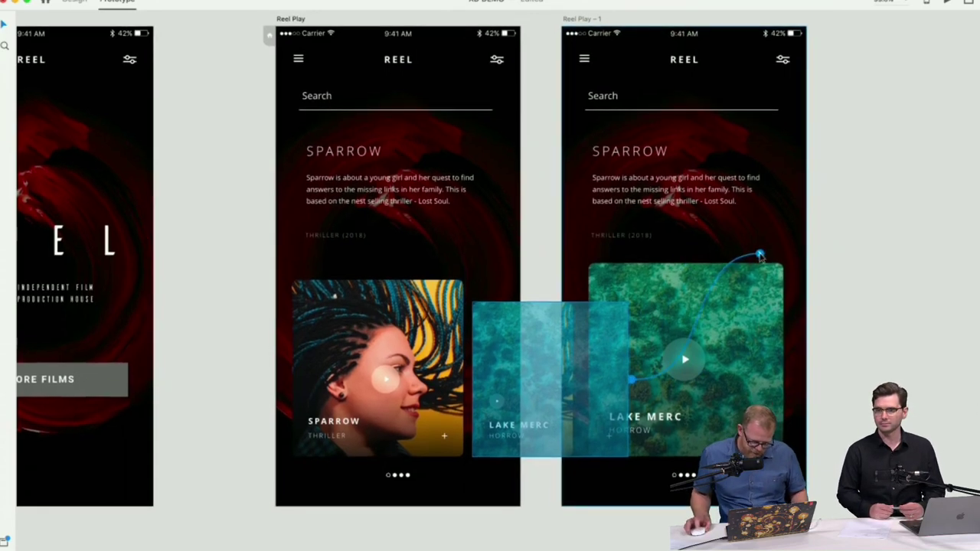
scroll(761, 257, "down", 2)
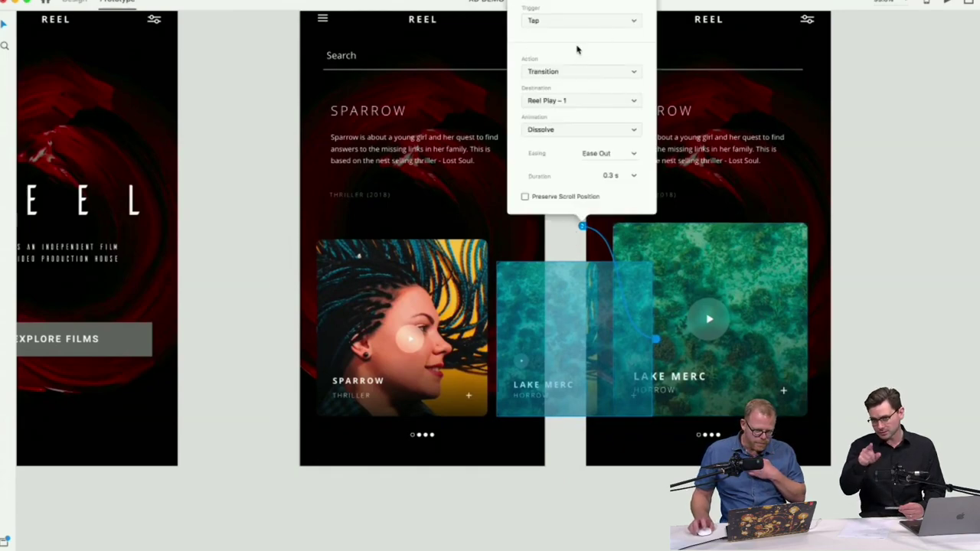
Step: Set the LAKE MERC card's interaction to a Drag trigger with Auto-Animate to Reel Play – 1 and Snap easing
left_click(559, 22)
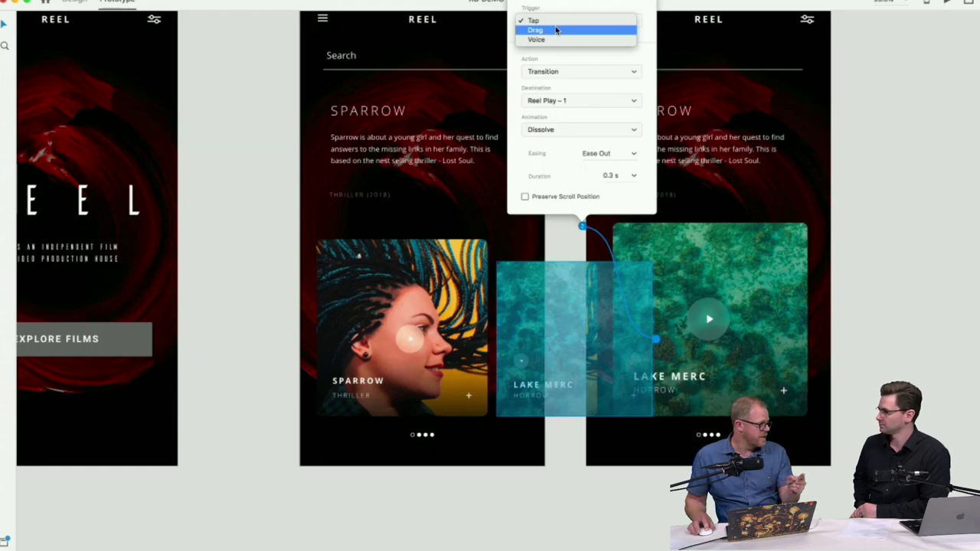
left_click(556, 30)
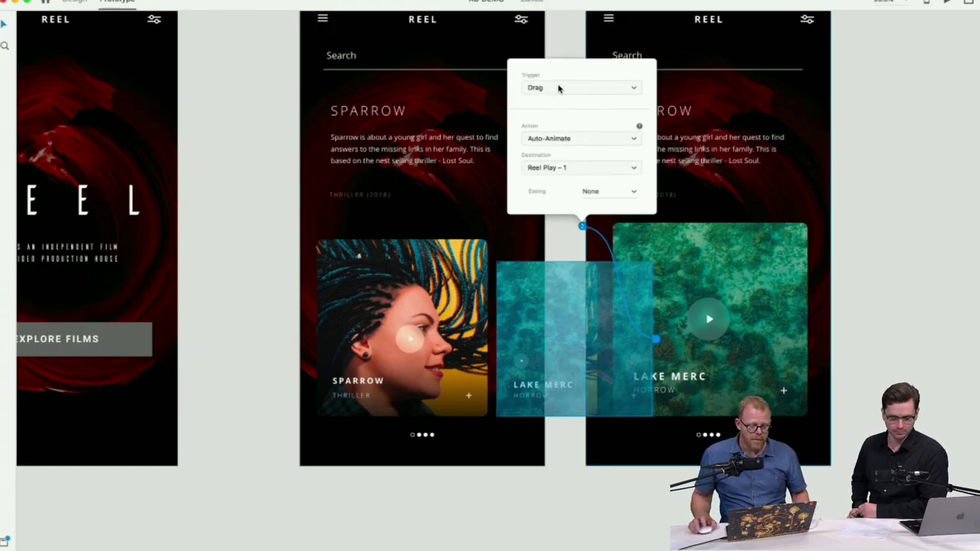
left_click(582, 139)
left_click(613, 102)
scroll(547, 160, "down", 1)
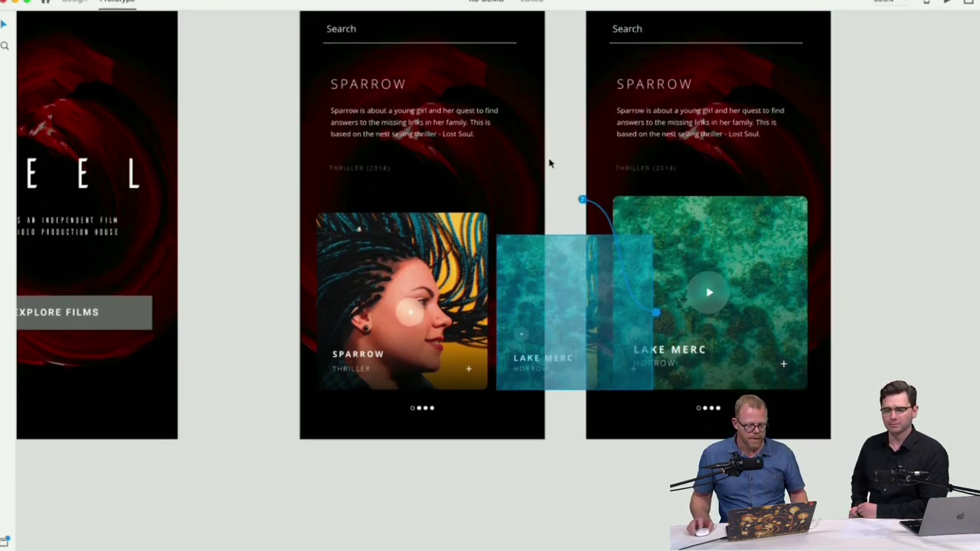
left_click(633, 167)
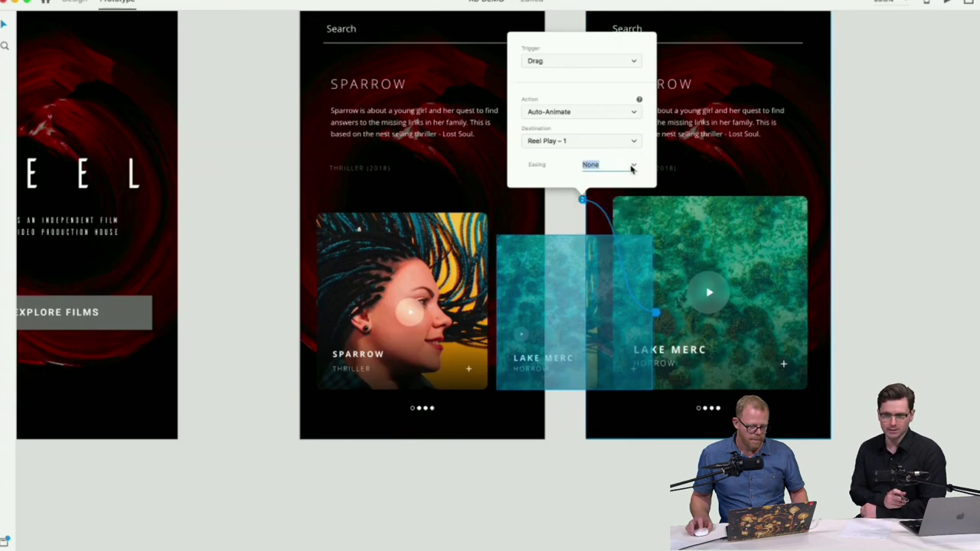
left_click(634, 167)
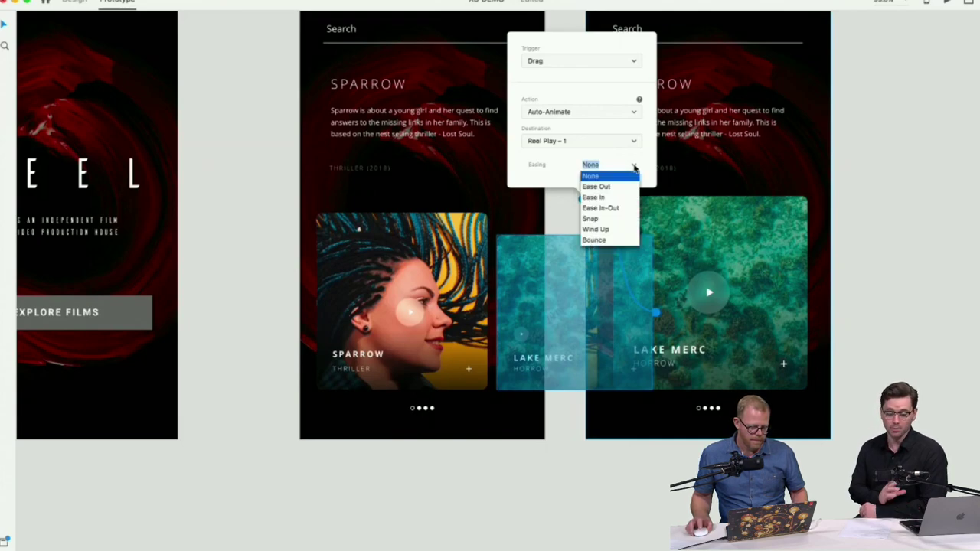
left_click(592, 221)
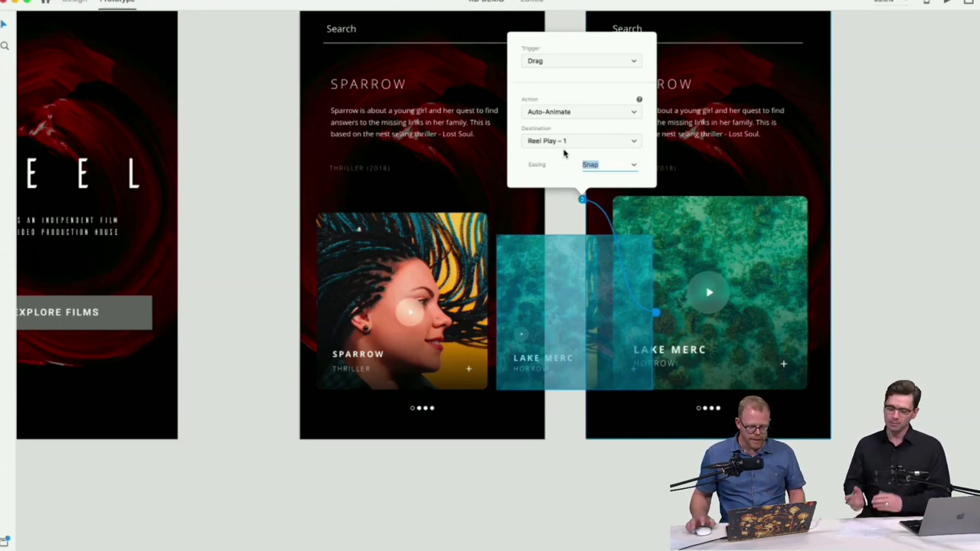
left_click(634, 167)
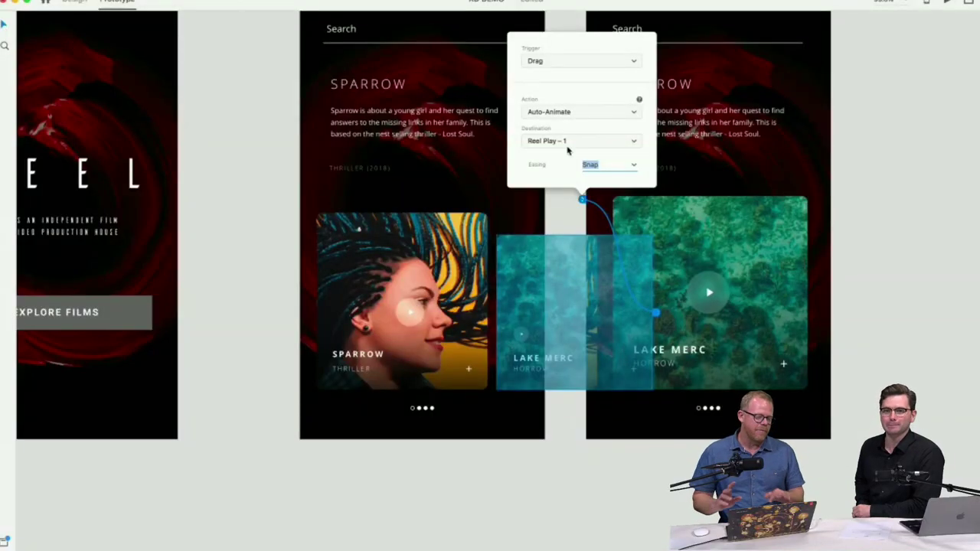
left_click(853, 192)
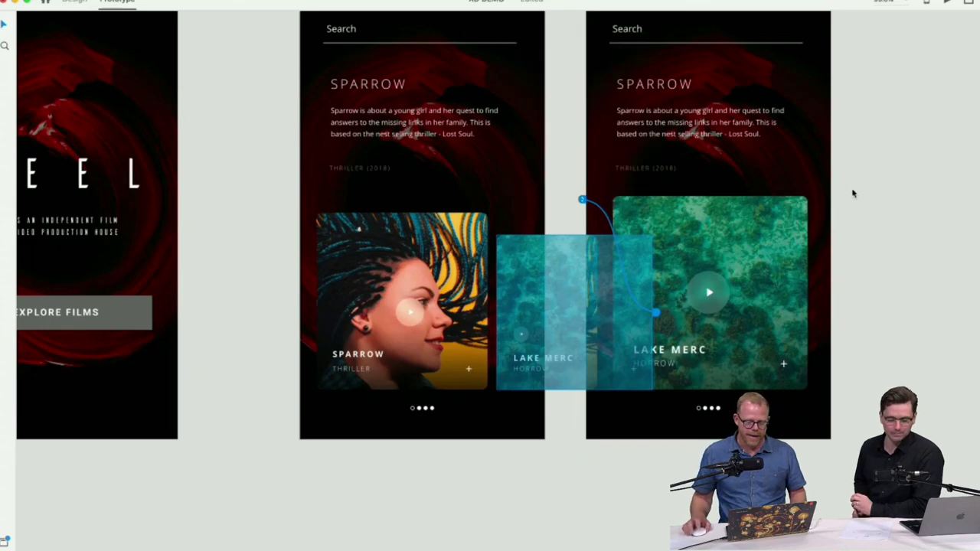
Step: Wire the LAKE MERC card on Reel Play – 1 back to Reel Play with a Drag trigger, Auto-Animate and Snap easing
left_click(770, 222)
left_click_drag(812, 293, 333, 184)
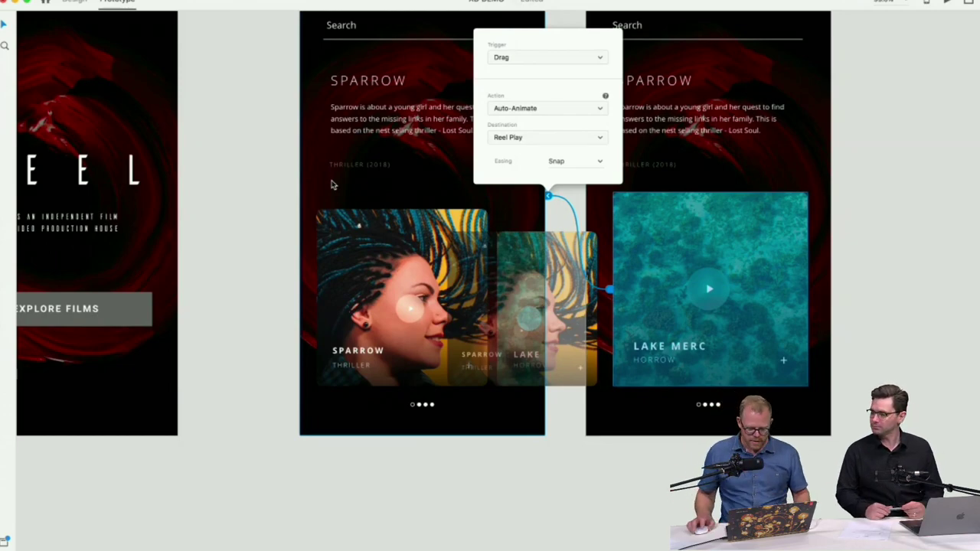
left_click(569, 442)
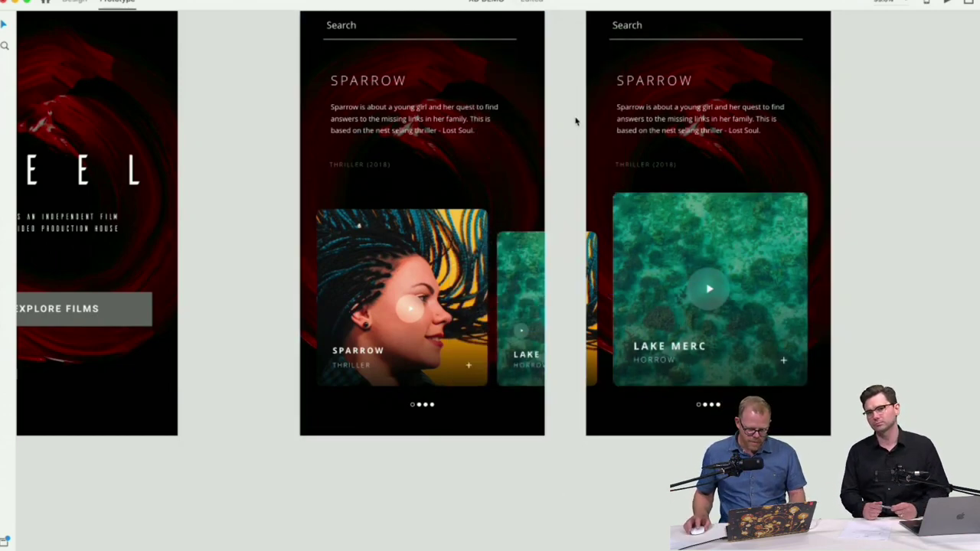
Step: Preview the prototype from the Reel Play artboard and swipe the carousel from SPARROW to the LAKE MERC card
scroll(576, 121, "up", 5)
scroll(576, 121, "right", 3)
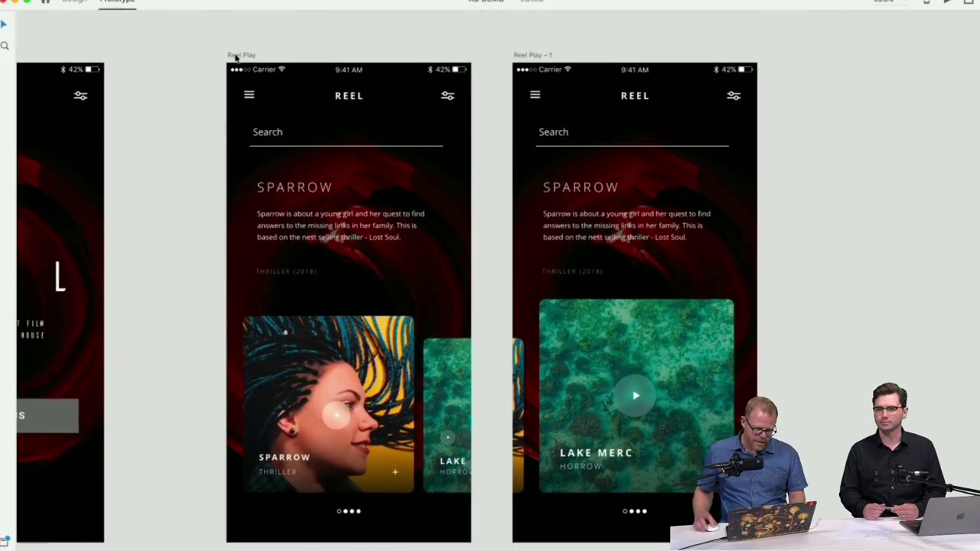
left_click(236, 58)
key("super+Return")
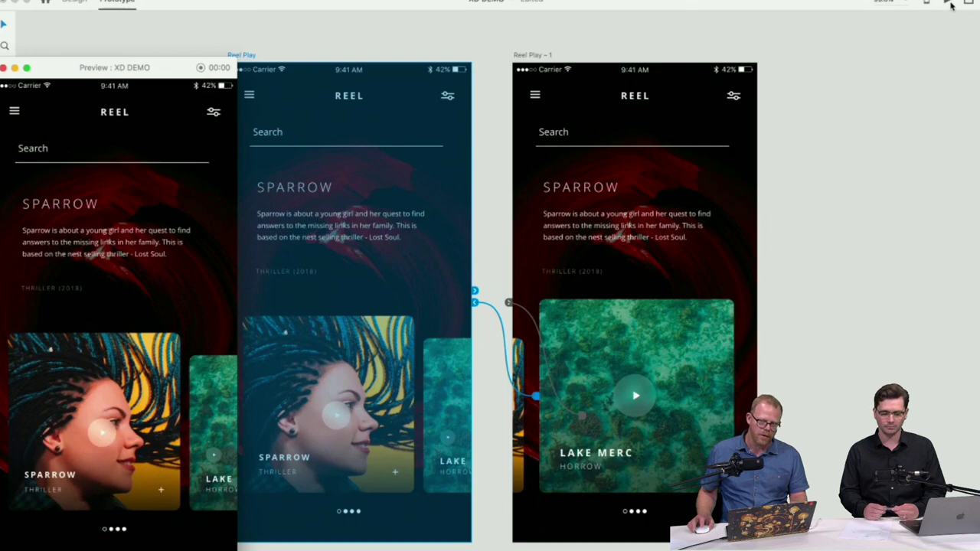
left_click_drag(178, 71, 311, 24)
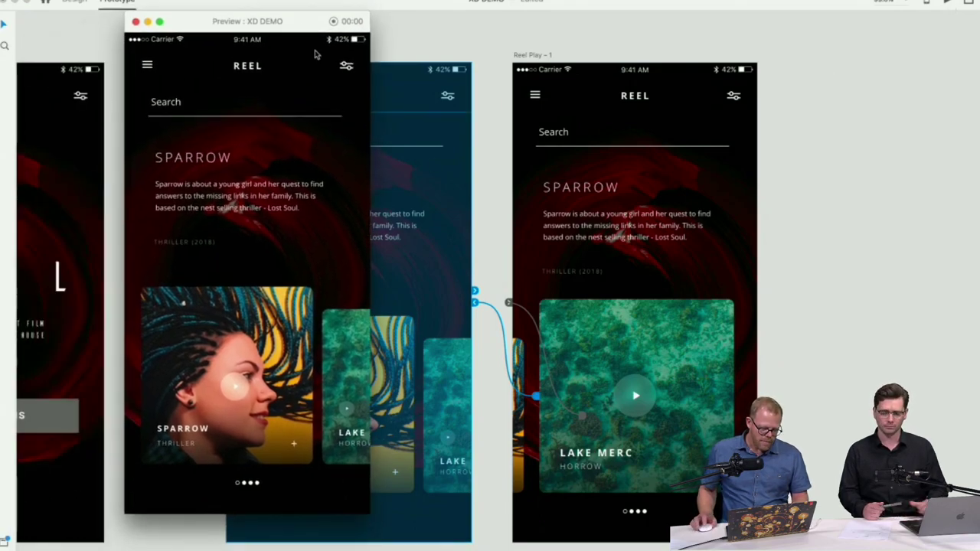
left_click_drag(348, 375, 147, 363)
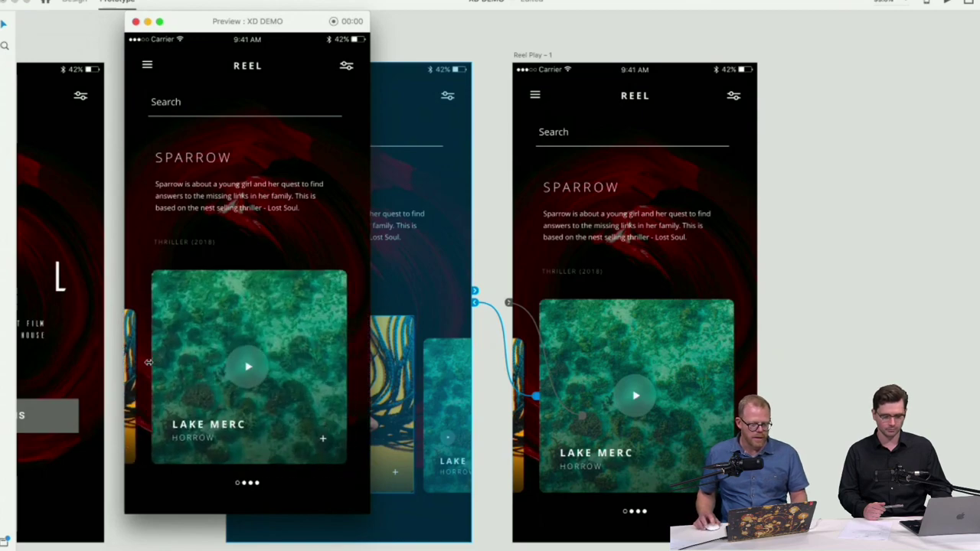
Step: On Reel Play – 1, shift the masked description text upward so the LAKE MERC heading replaces SPARROW, and clear the selection
left_click(613, 233)
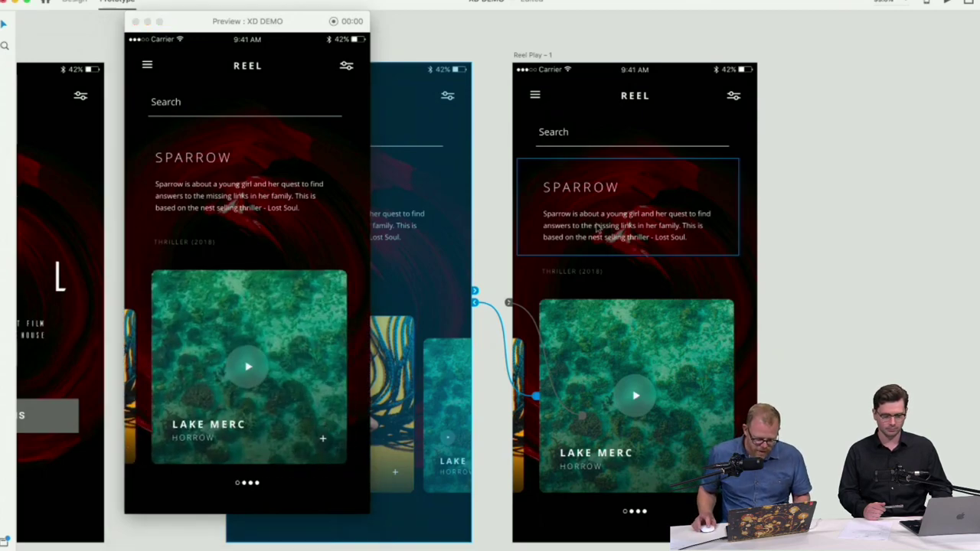
left_click(597, 228)
left_click_drag(598, 228, 624, 106)
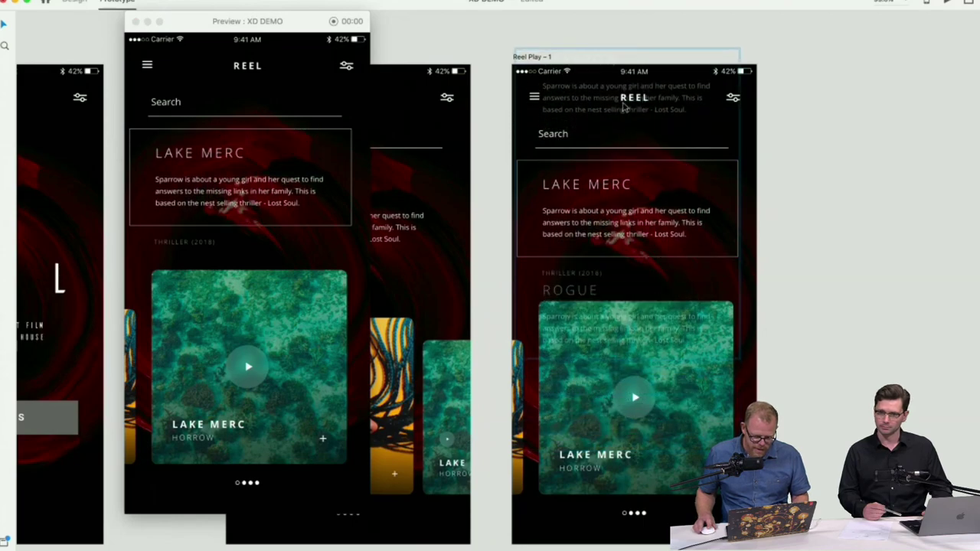
left_click(205, 116)
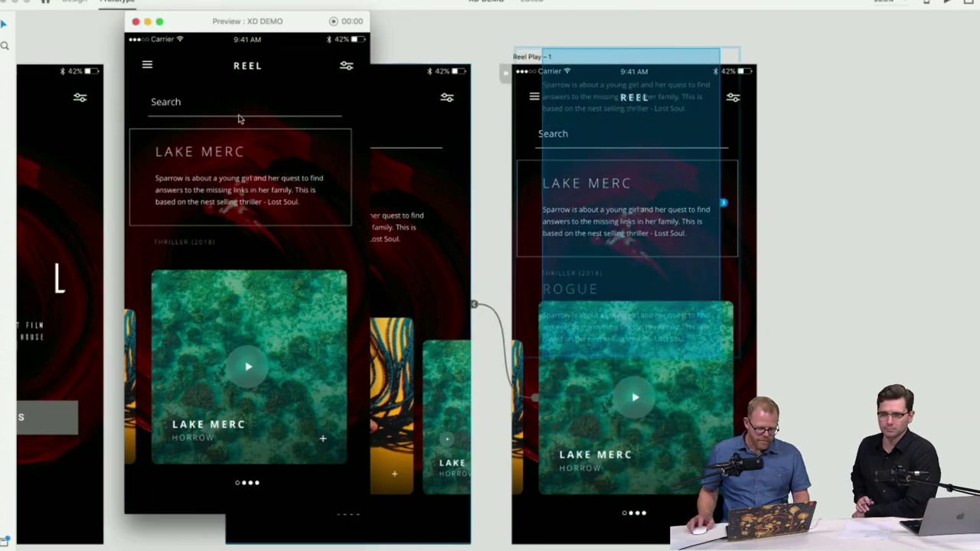
left_click(489, 55)
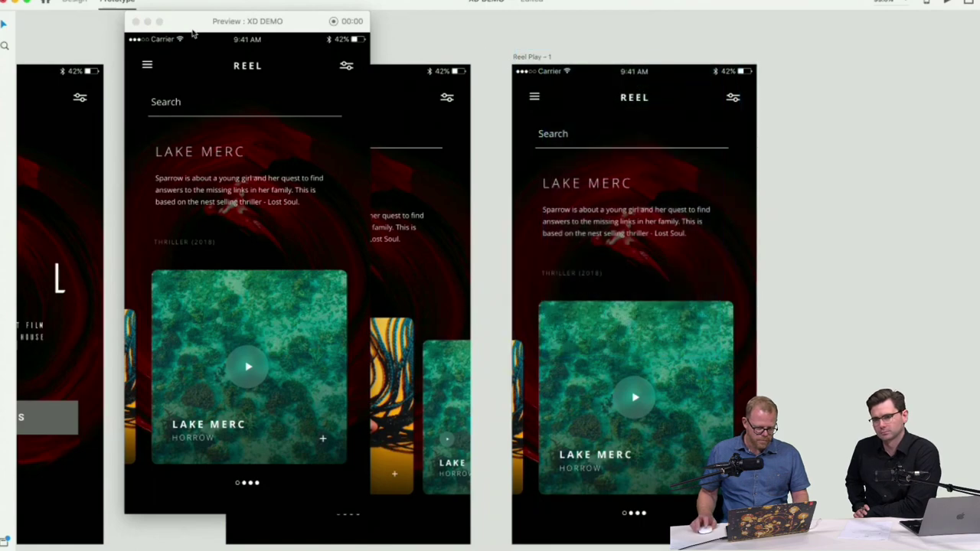
Step: In the preview, swipe the carousel back to SPARROW and forward to LAKE MERC to check the card and description transitions
left_click_drag(193, 367, 300, 368)
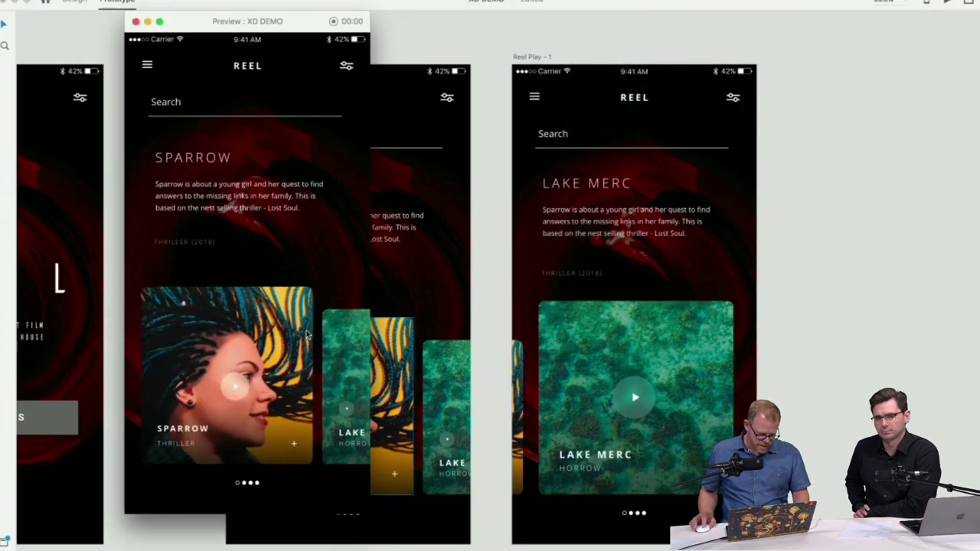
left_click_drag(347, 340, 187, 343)
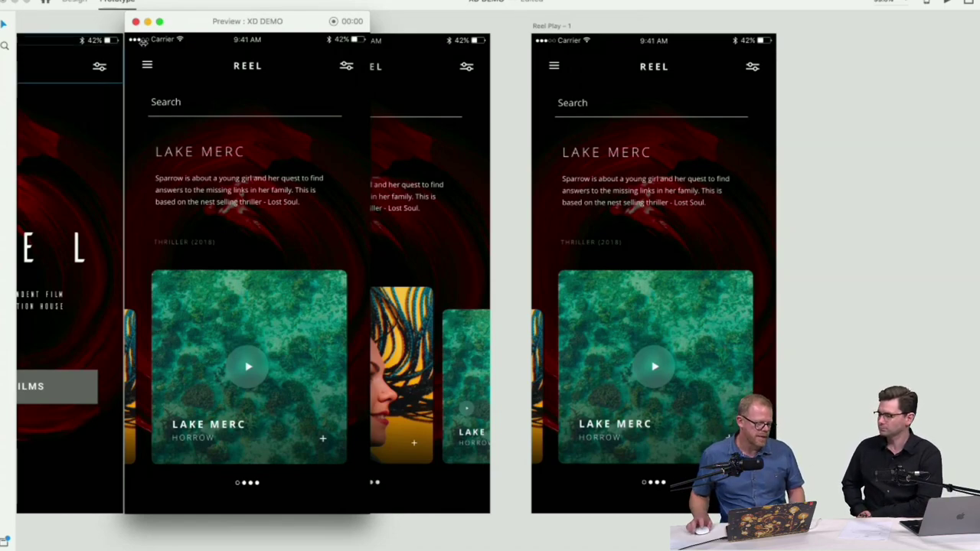
left_click_drag(173, 24, 155, 50)
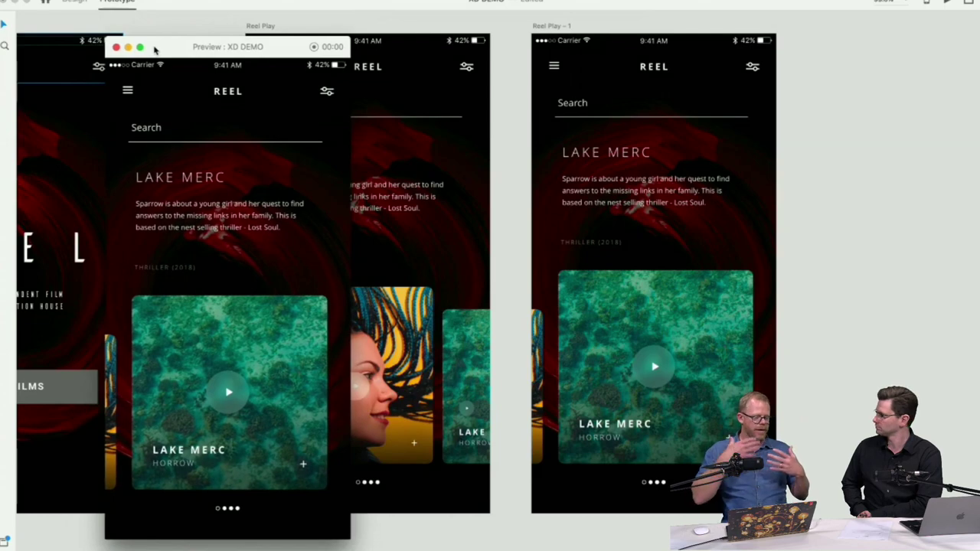